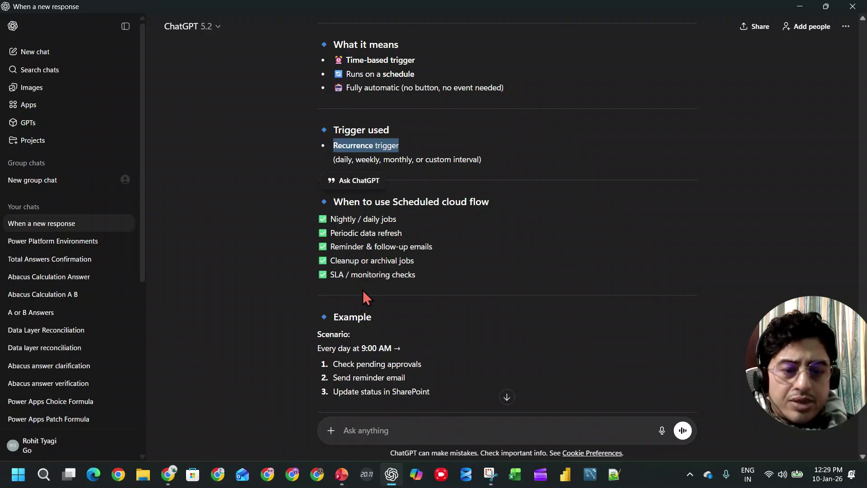
Copy the Example scenario about the daily 9:00 AM flow from the answer and paste it into a new prompt.
scroll(416, 271, down, 2)
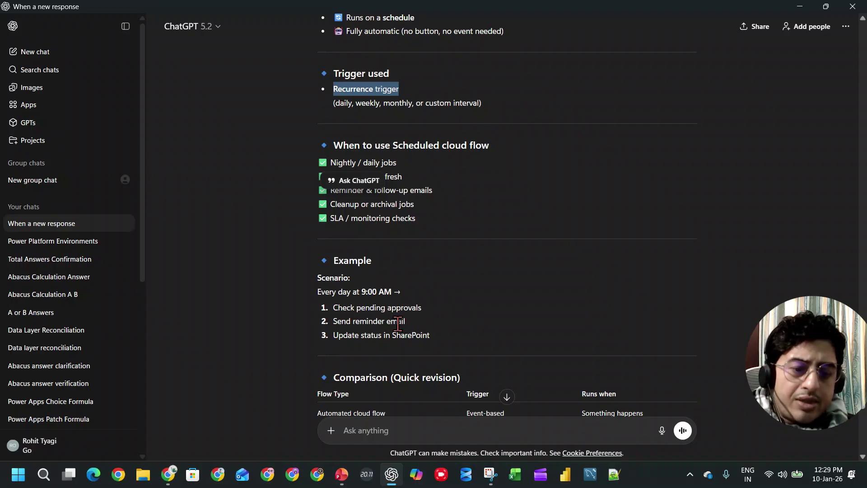
drag(333, 262, 435, 329)
key(ctrl+c)
scroll(434, 329, down, 5)
scroll(434, 329, down, 2)
click(430, 429)
key(ctrl+v)
Add the request "help me to create this" below the pasted scenario and send the prompt.
key(shift+Return)
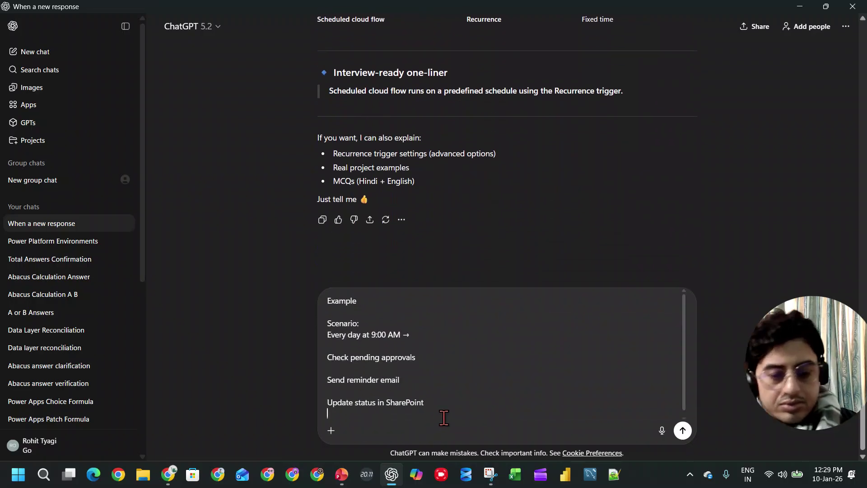
key(shift+Return)
key(shift+Return)
text(help me to create this)
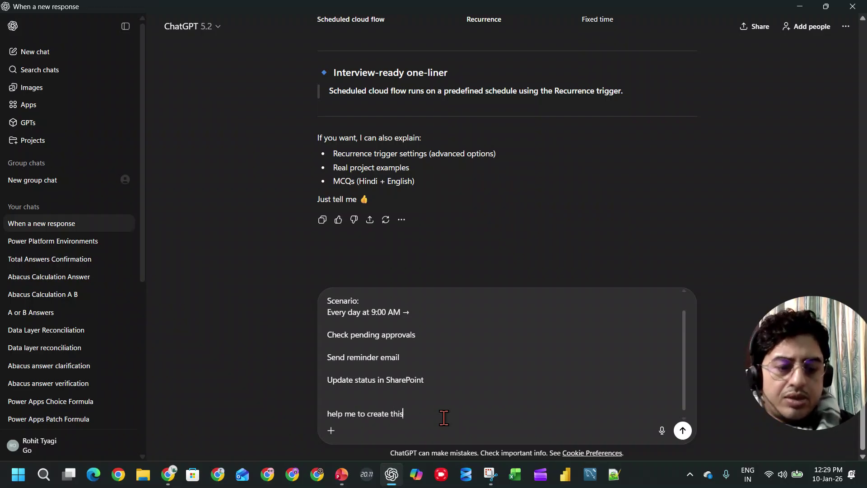
key(Return)
Switch to Power Automate in the browser and start a blank scheduled cloud flow named SCF.
key(alt+Tab)
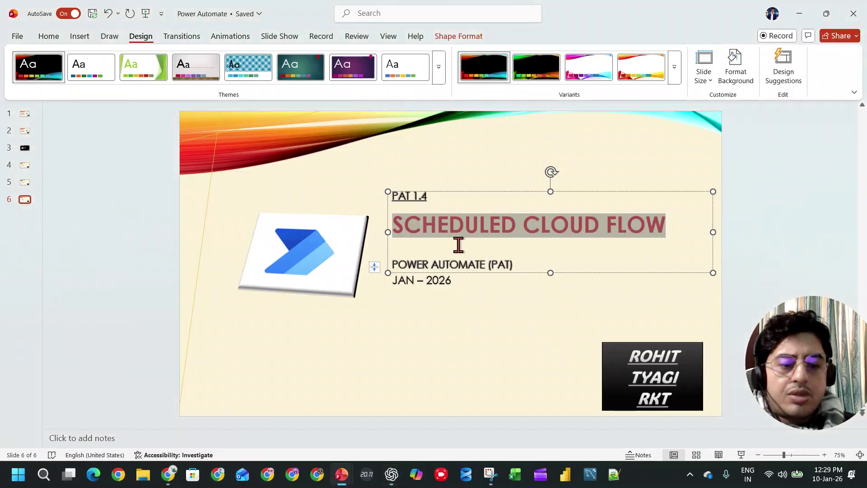
click(168, 474)
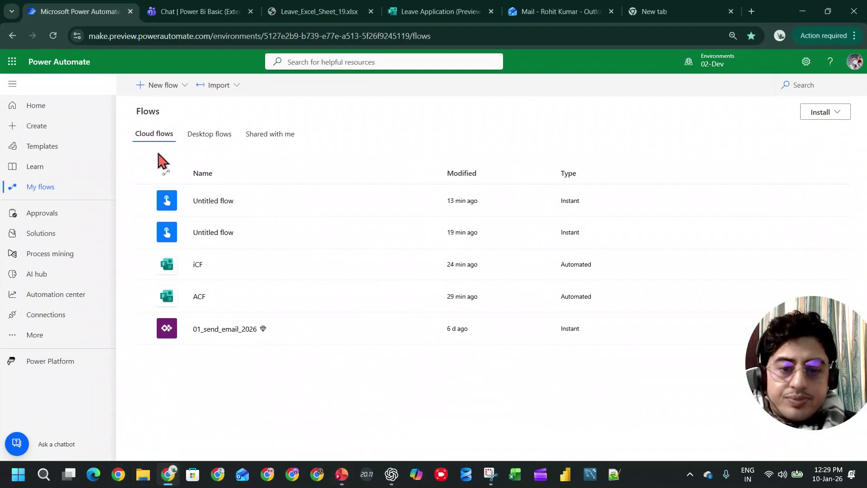
click(36, 129)
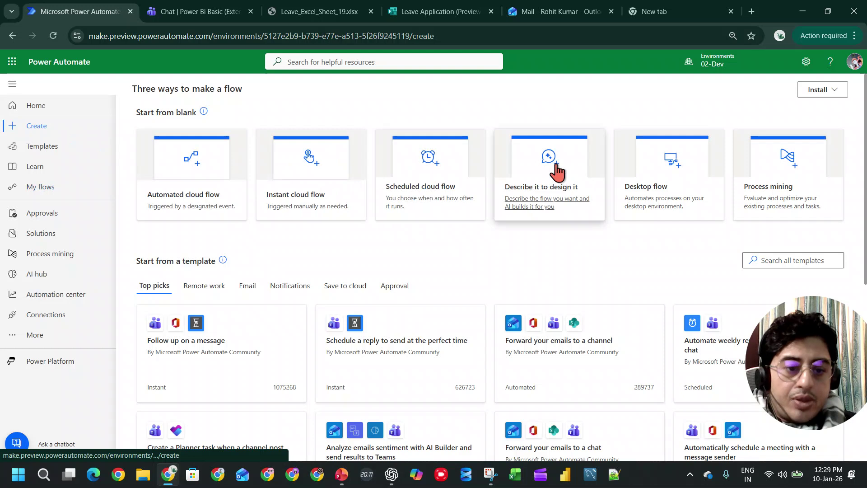
click(442, 165)
click(522, 165)
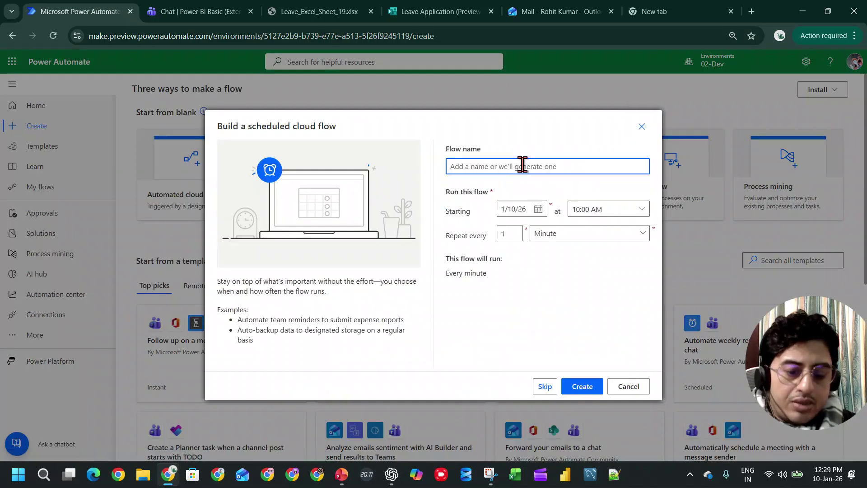
text(SCF)
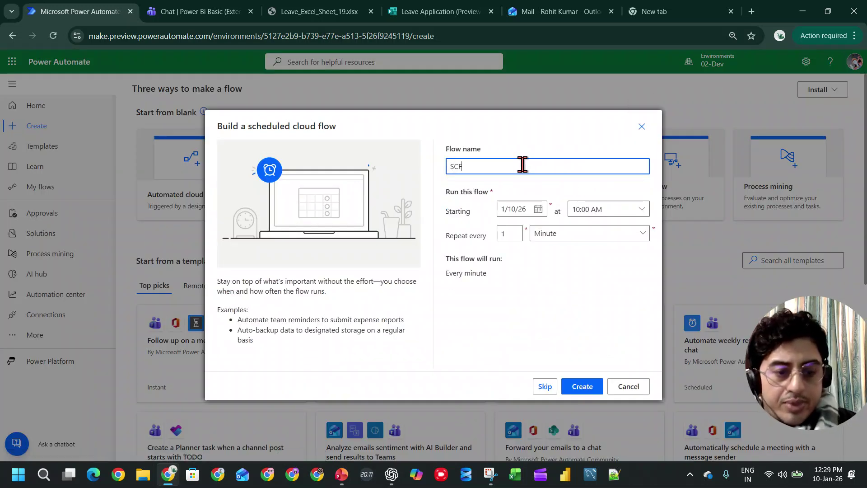
Set the flow to repeat every 1 second and create it.
click(554, 233)
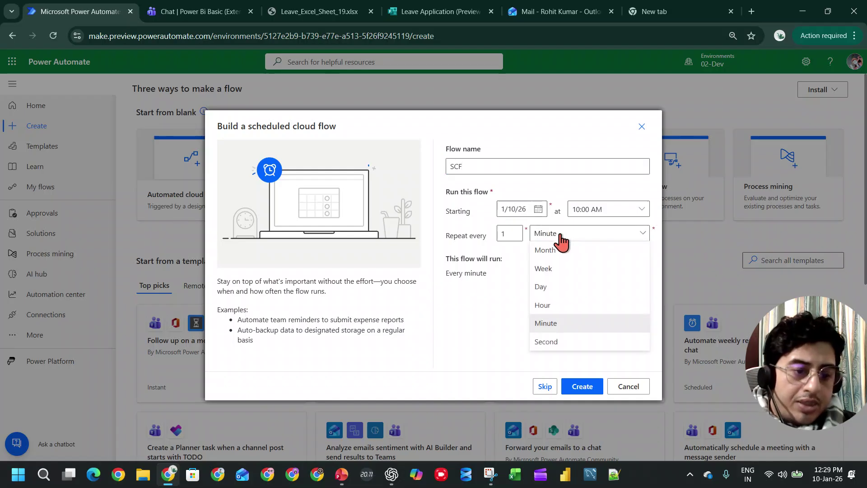
click(572, 344)
double_click(506, 233)
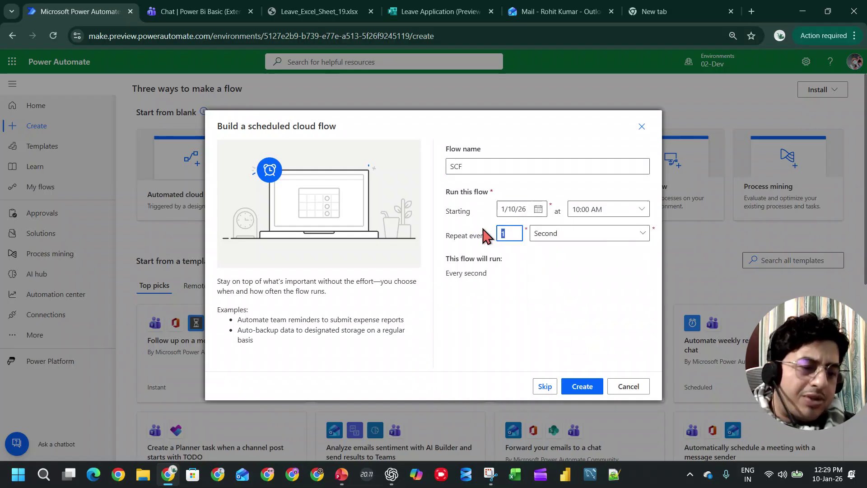
click(574, 383)
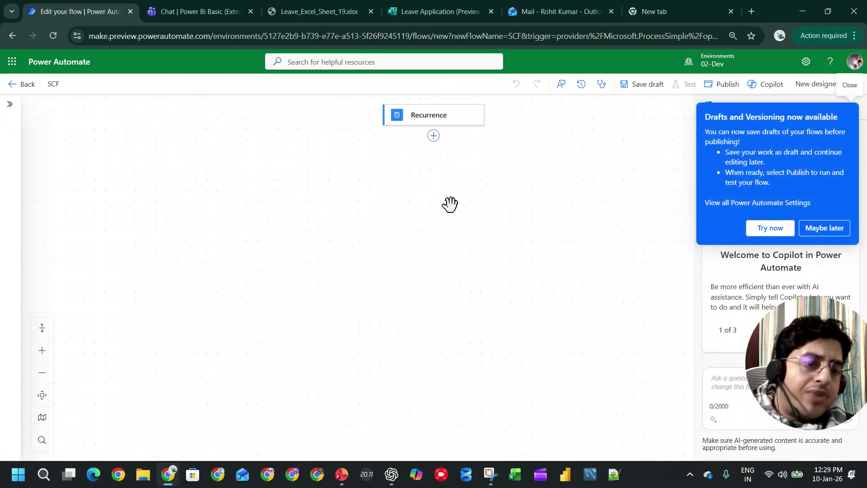
Switch to Teams and view the posts of 02_Channel_child under 01_Team_parent.
click(198, 14)
click(95, 266)
click(116, 299)
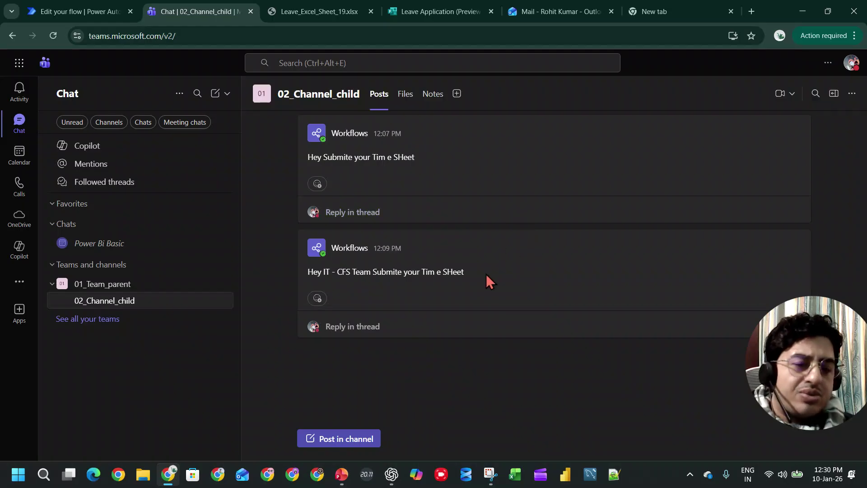
Return to the SCF flow and add the Microsoft Teams action Post message in a chat or channel after the Recurrence trigger.
click(91, 11)
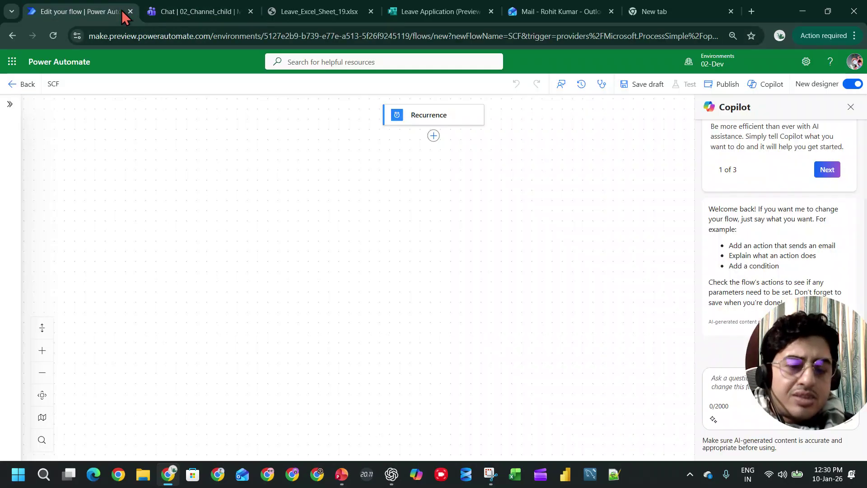
click(434, 136)
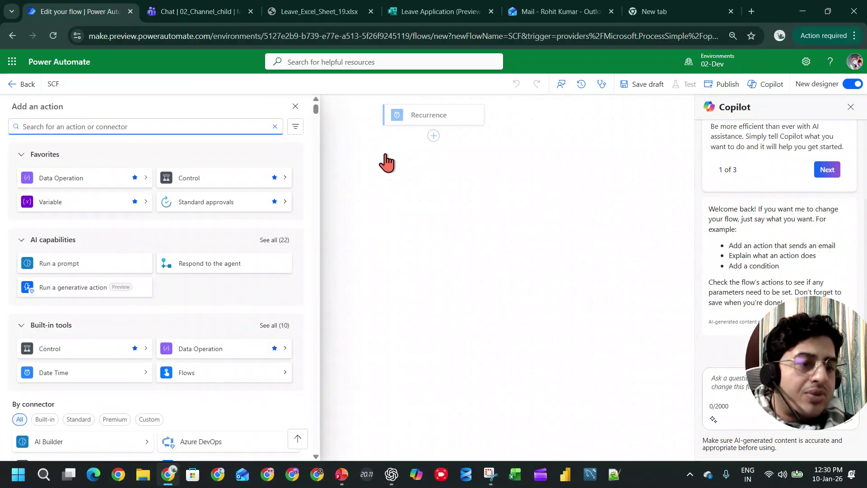
click(185, 128)
text(team)
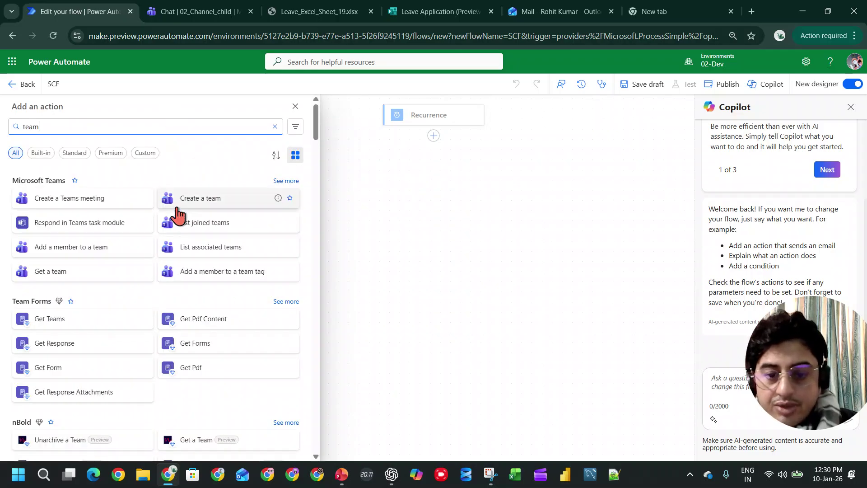
click(284, 183)
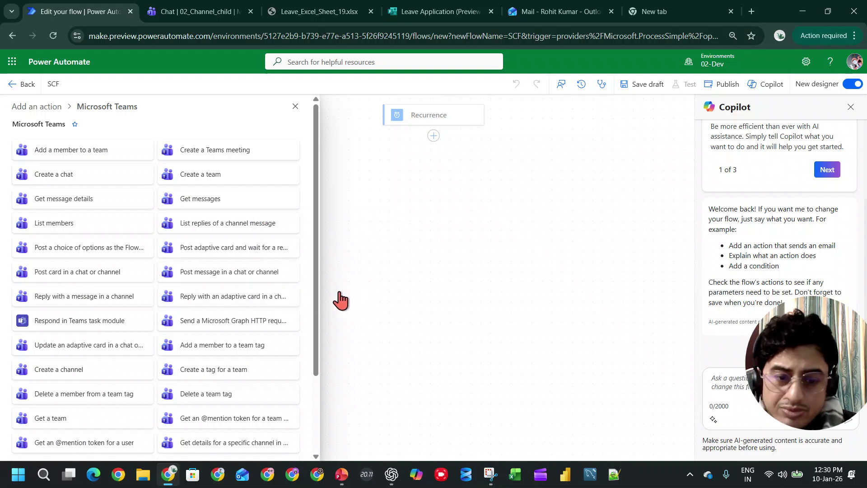
drag(321, 300, 368, 297)
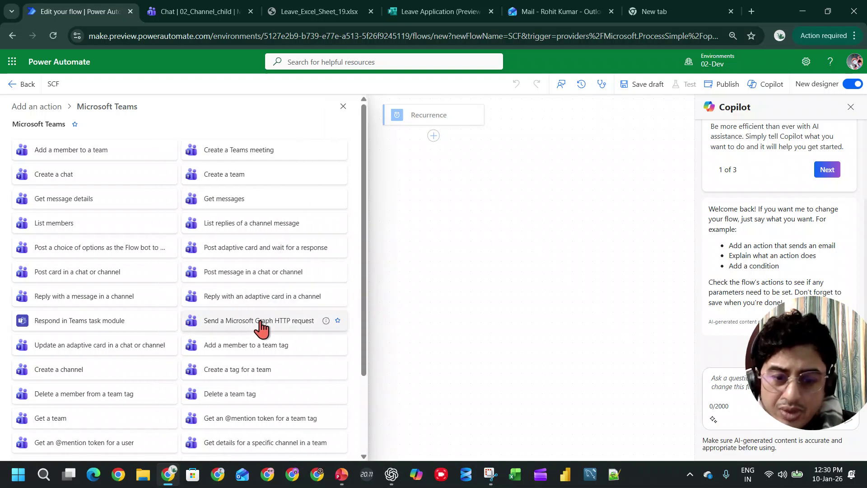
click(245, 284)
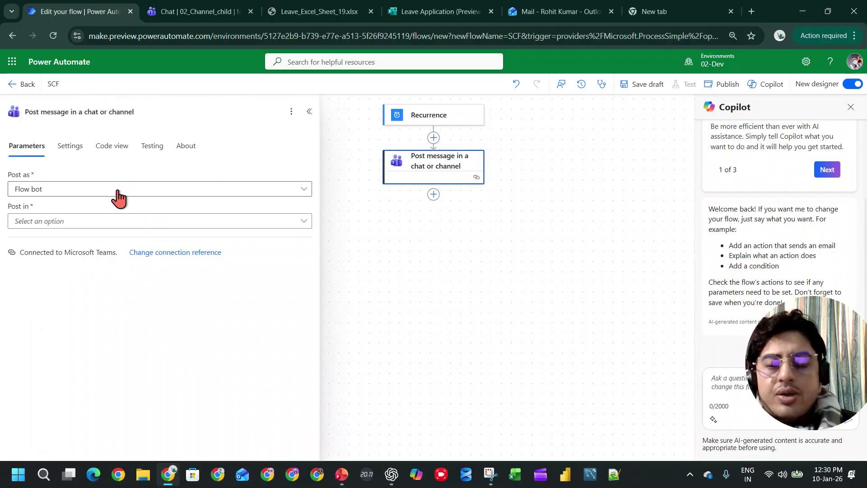
Configure the action to post as Flow bot in a channel, choosing team 01_Team_parent and channel 02_Channel_child.
click(98, 193)
click(140, 194)
click(140, 221)
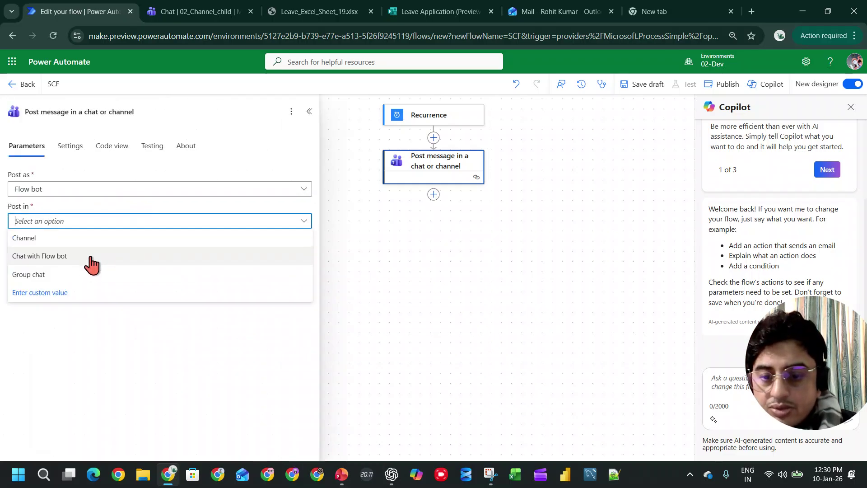
click(81, 238)
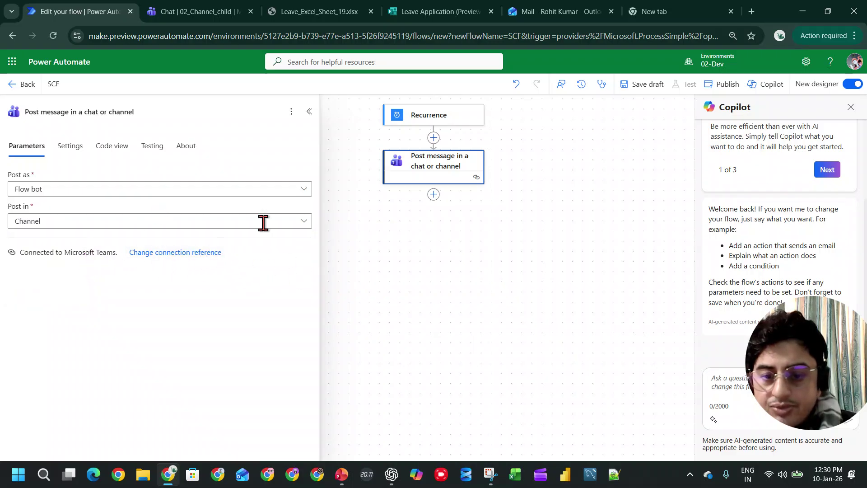
click(180, 256)
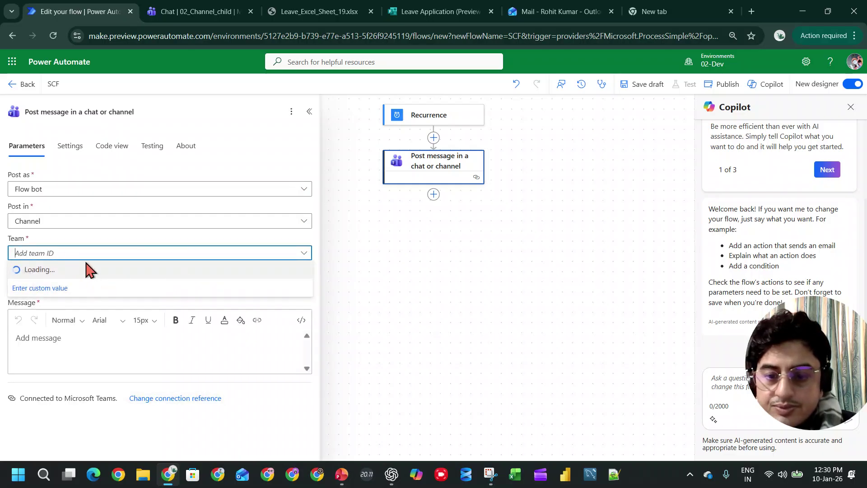
click(71, 271)
click(84, 287)
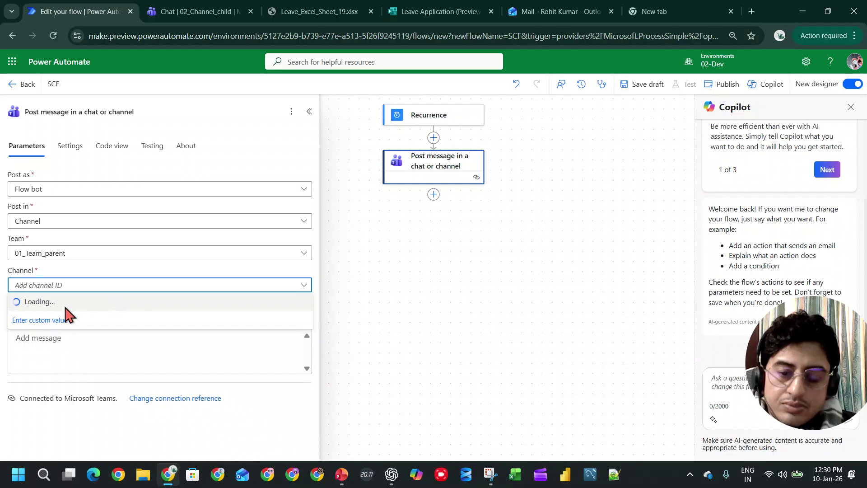
click(53, 301)
Enter SPAM SPAM as the message and save the flow as a draft.
click(74, 338)
text(SPAM SPAM)
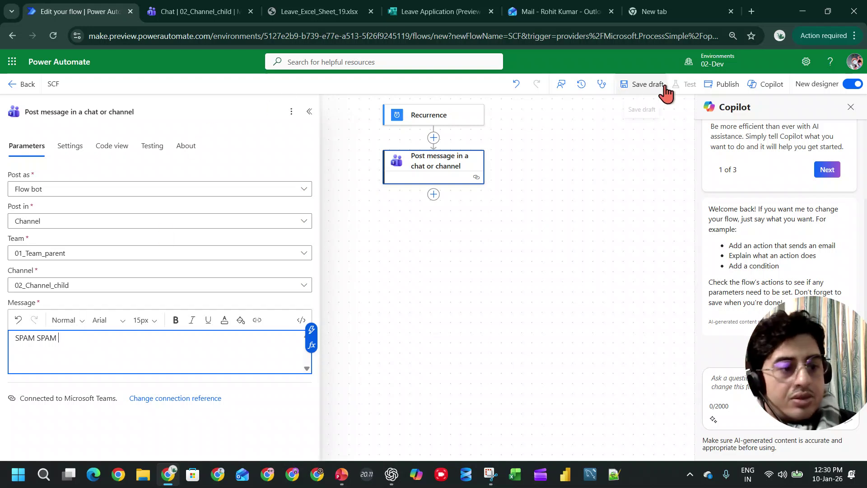
click(642, 86)
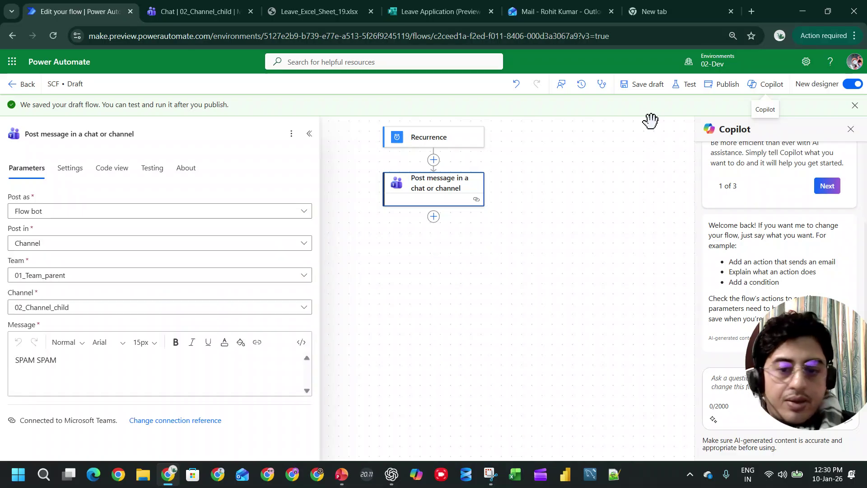
Try to publish the flow and test it manually.
click(680, 85)
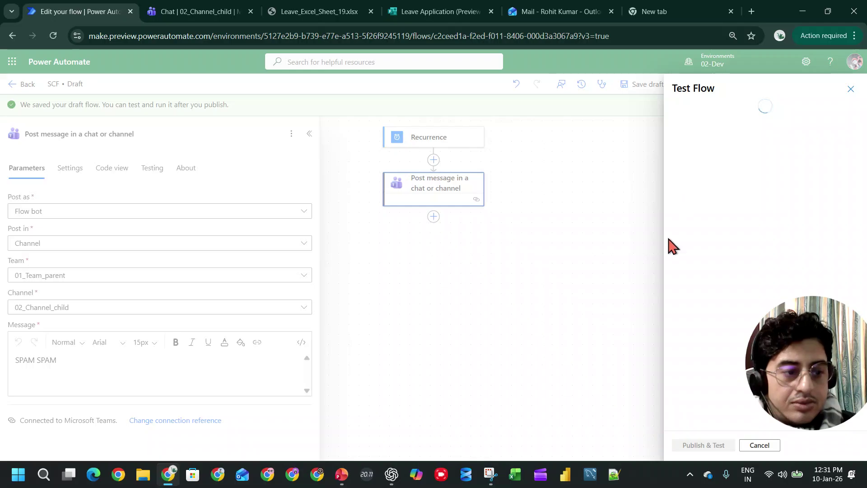
click(695, 114)
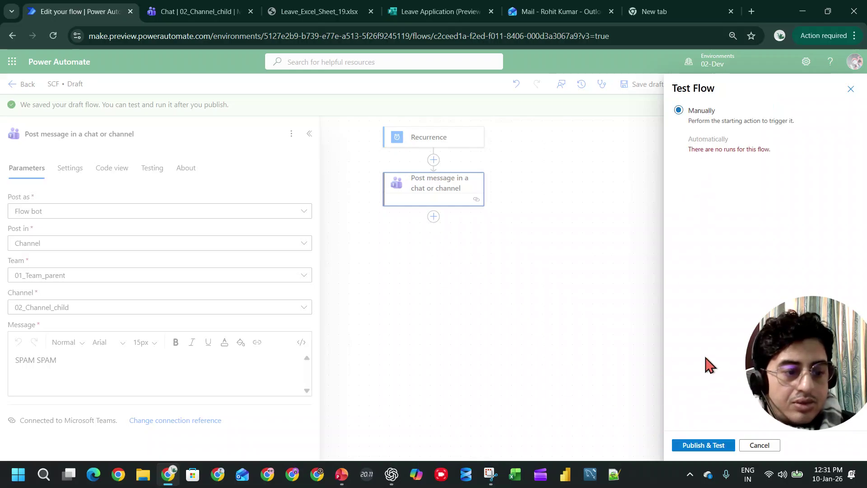
click(706, 446)
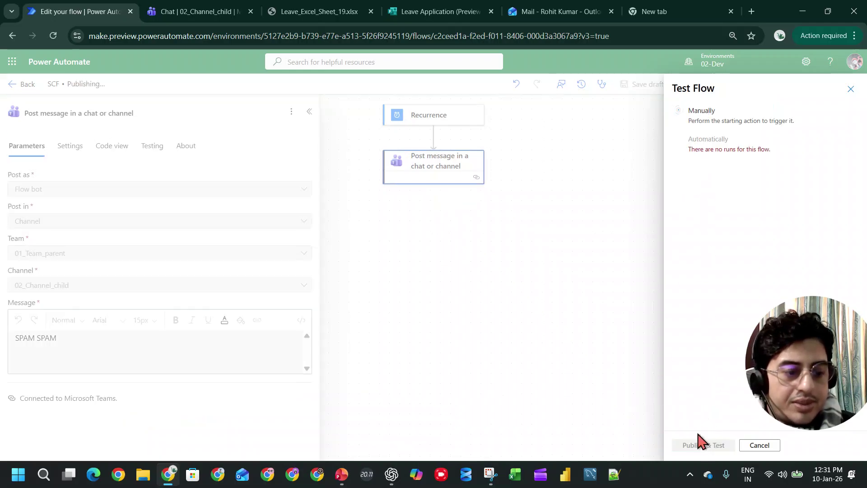
Check the 02_Channel_child posts in Teams and the flow's publishing status, and close the flow test.
click(215, 11)
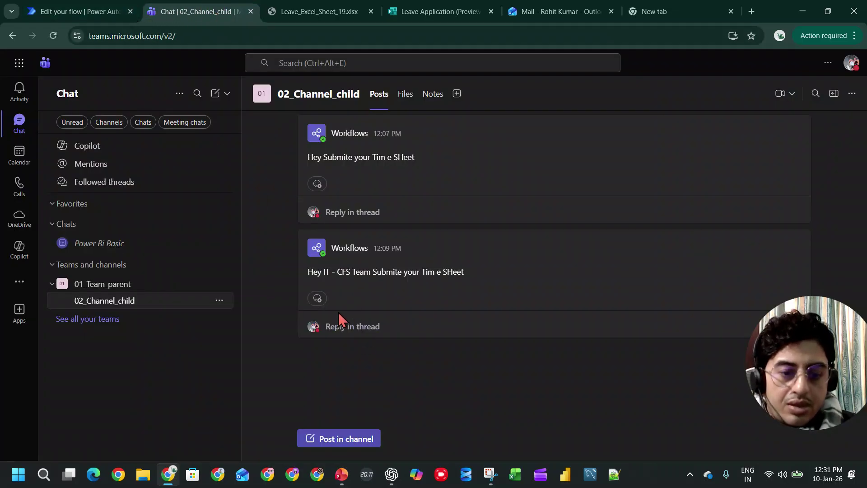
click(78, 12)
click(701, 444)
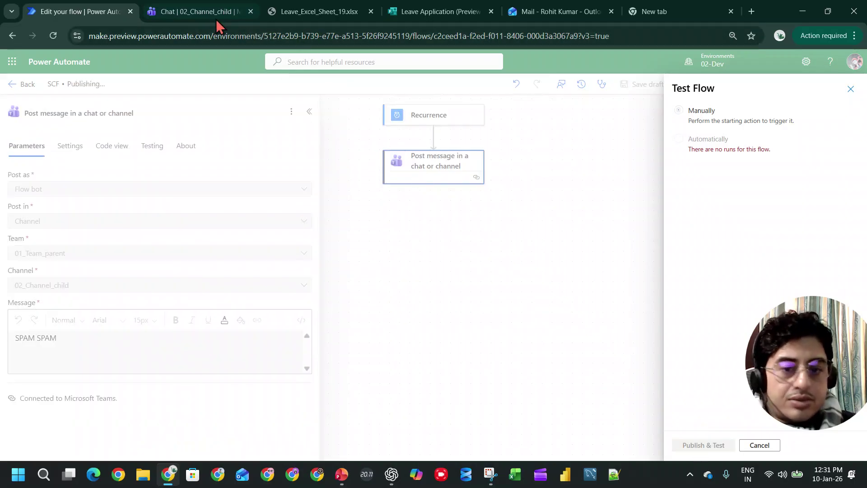
click(204, 8)
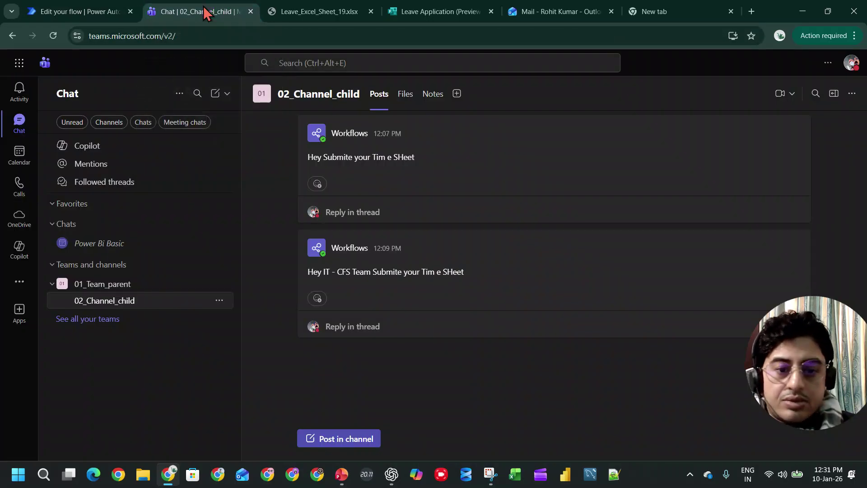
click(120, 4)
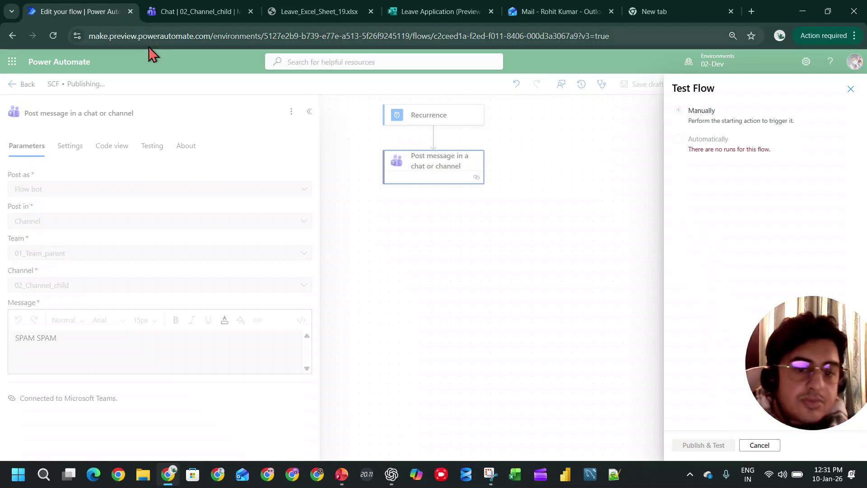
click(183, 12)
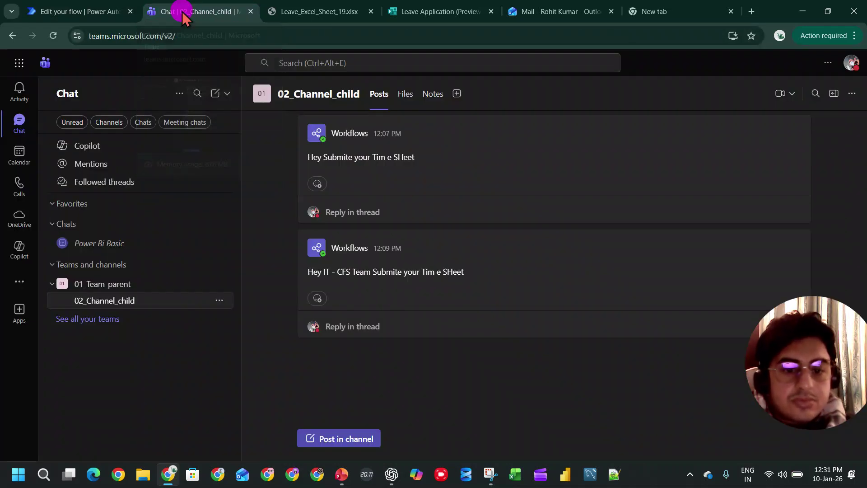
click(75, 12)
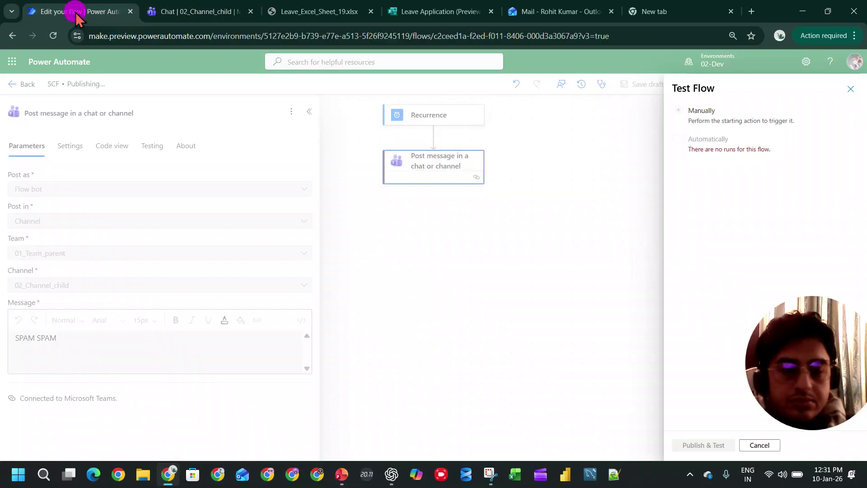
click(719, 111)
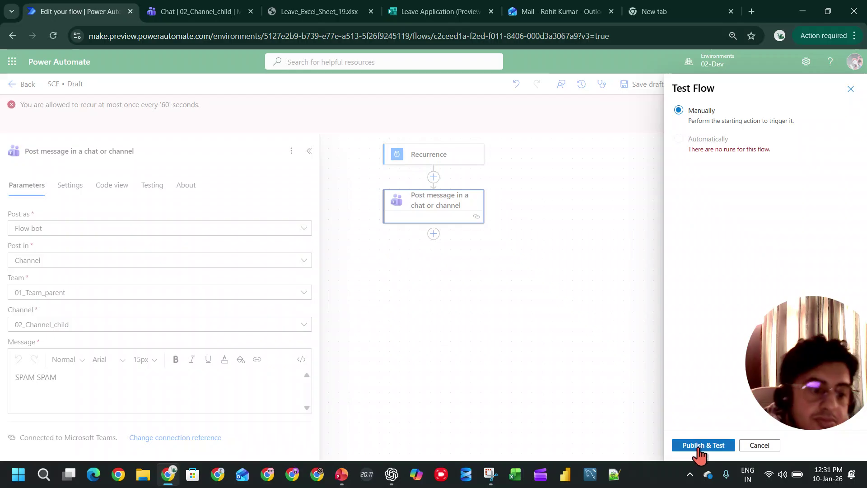
click(564, 228)
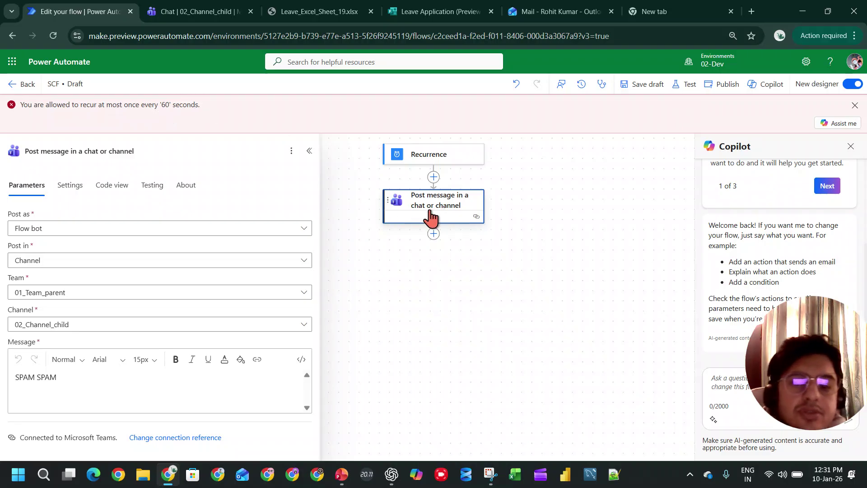
Set the Recurrence trigger to an interval of 1 with frequency Minute.
click(437, 154)
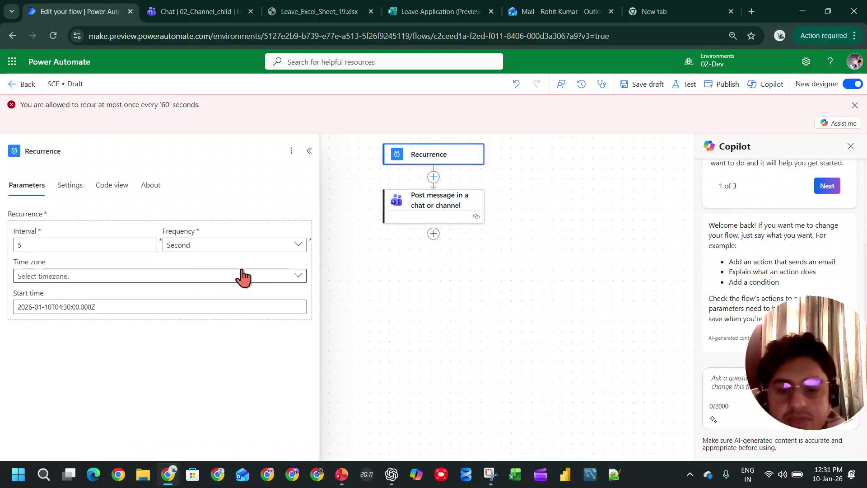
click(233, 246)
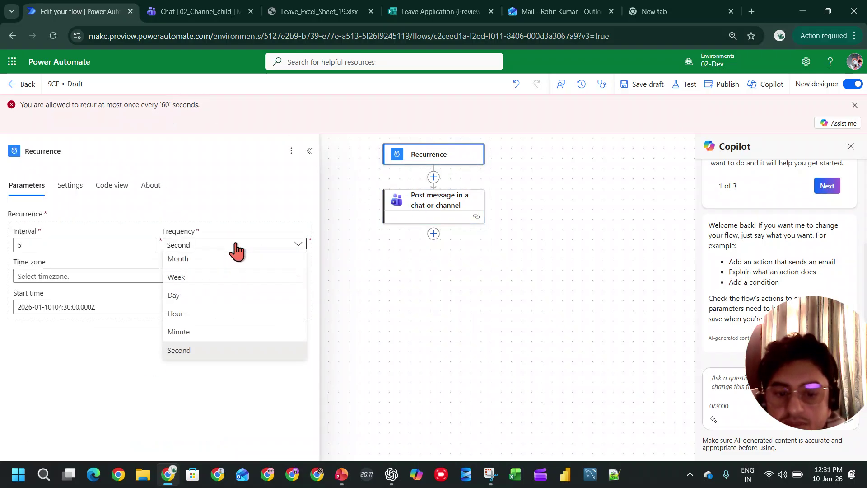
click(201, 337)
click(147, 244)
click(32, 244)
drag(32, 244, 4, 250)
text(1)
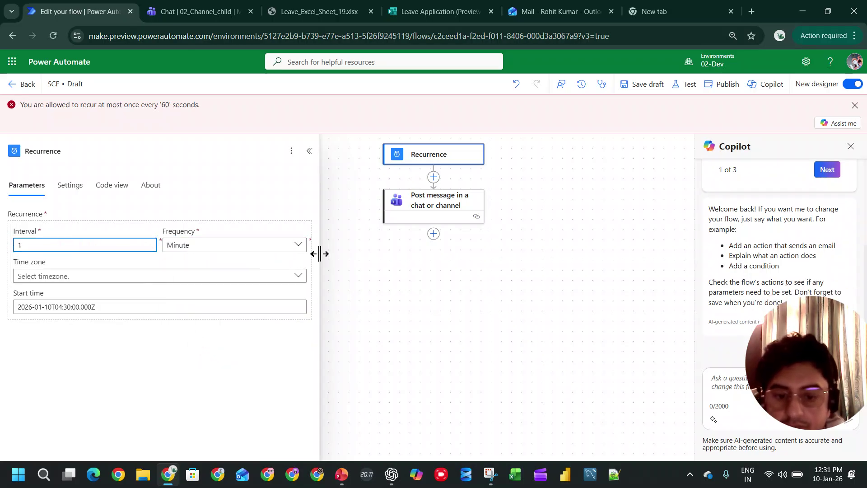
click(386, 251)
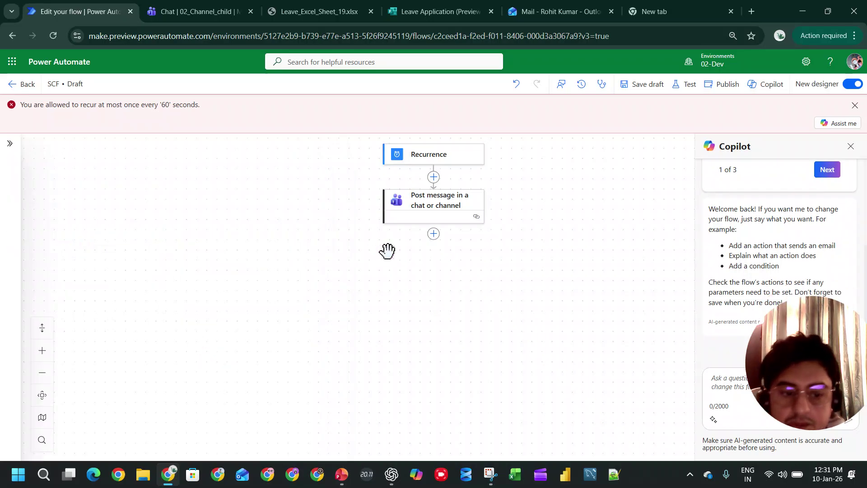
Publish the flow and run a manual test of it, checking the Teams channel during publishing.
click(689, 86)
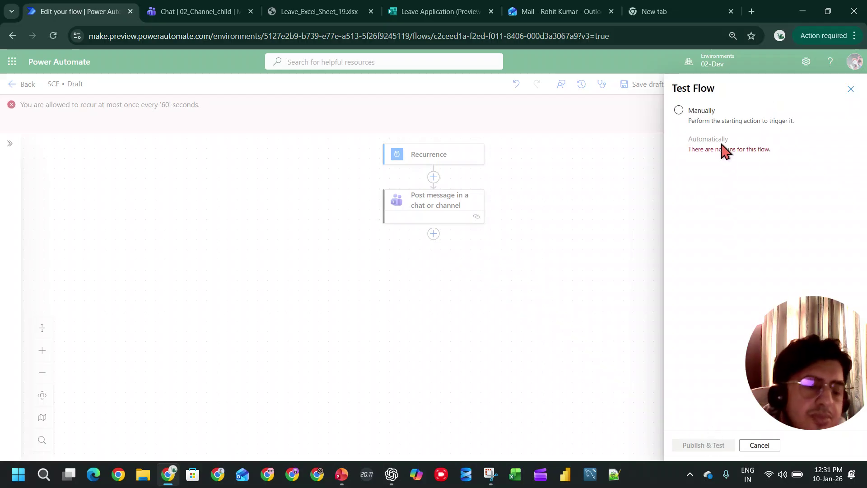
click(702, 112)
click(710, 444)
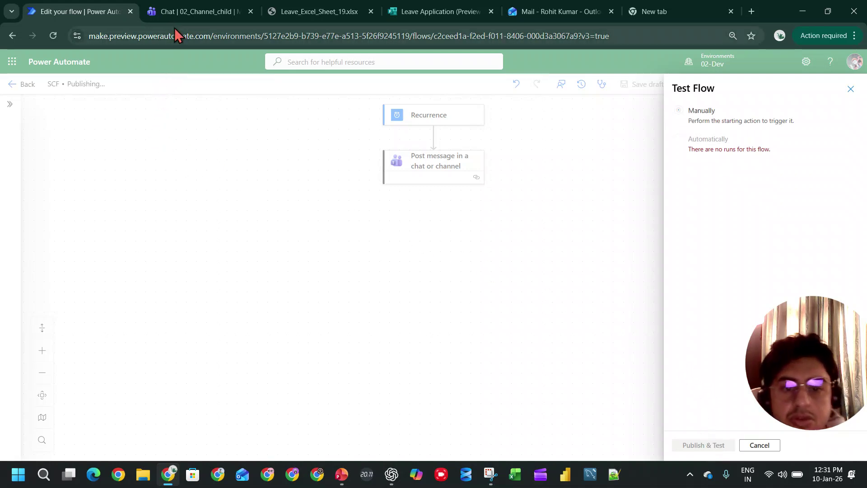
click(180, 11)
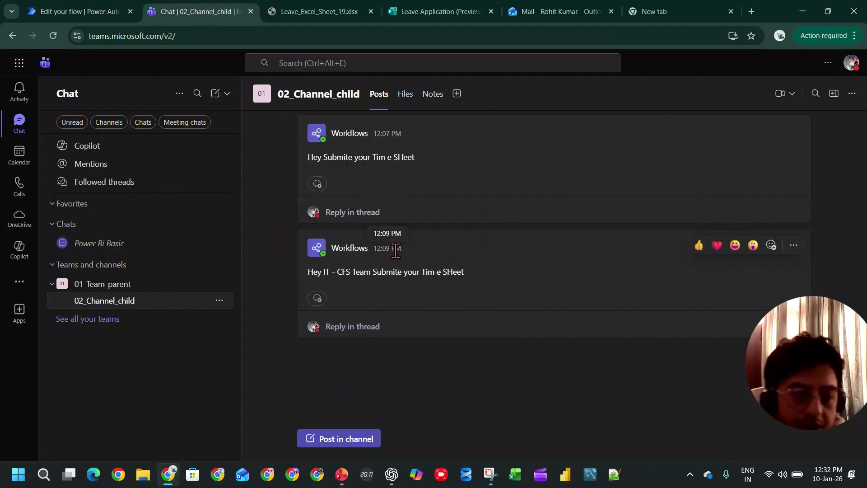
click(85, 11)
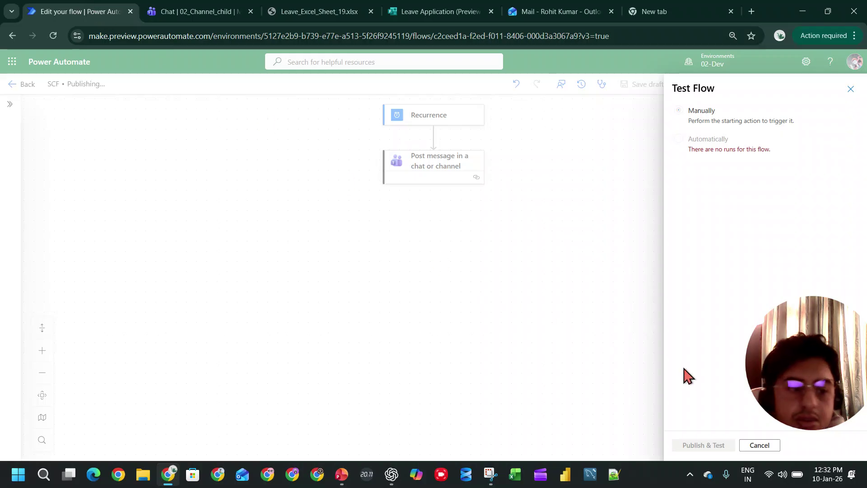
click(702, 443)
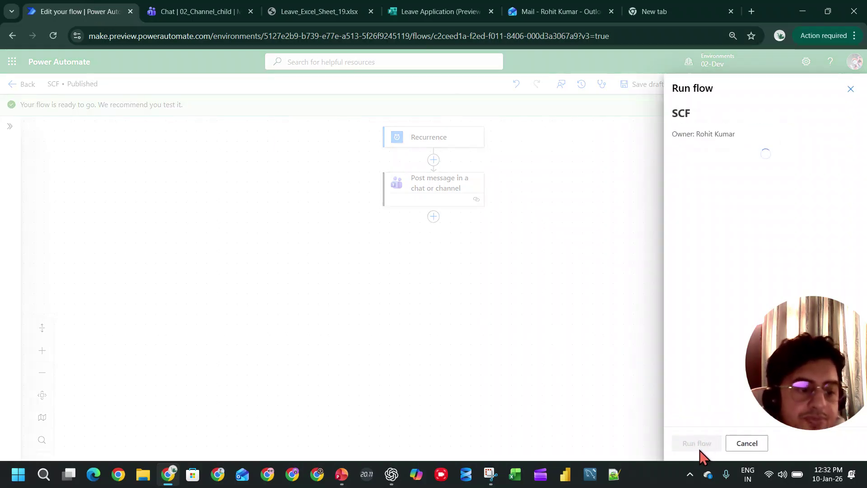
click(692, 444)
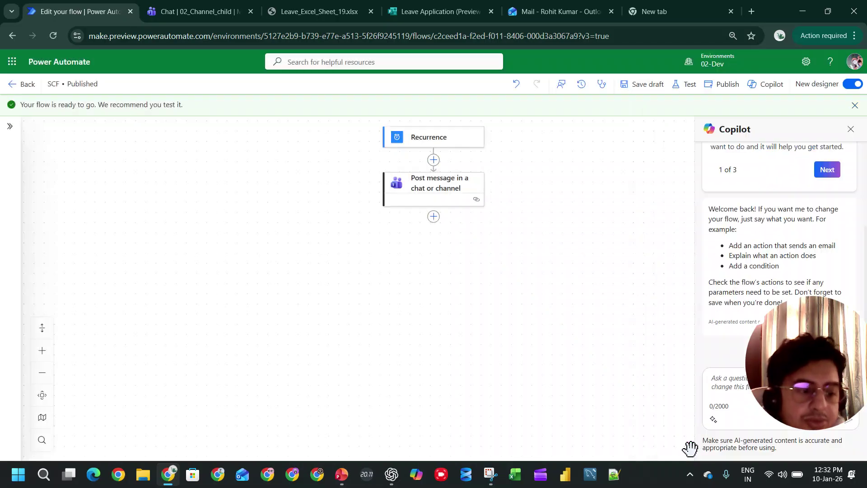
Check the 02_Channel_child posts in Teams and the flow's run status for the test message.
click(171, 12)
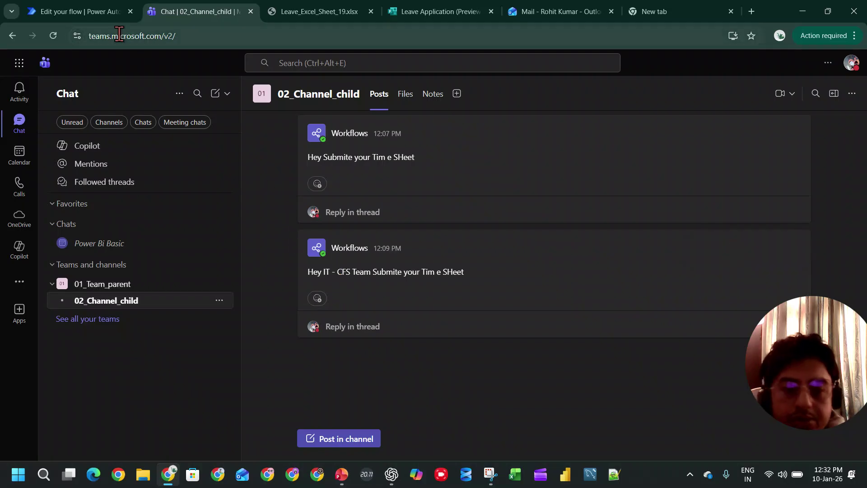
click(91, 12)
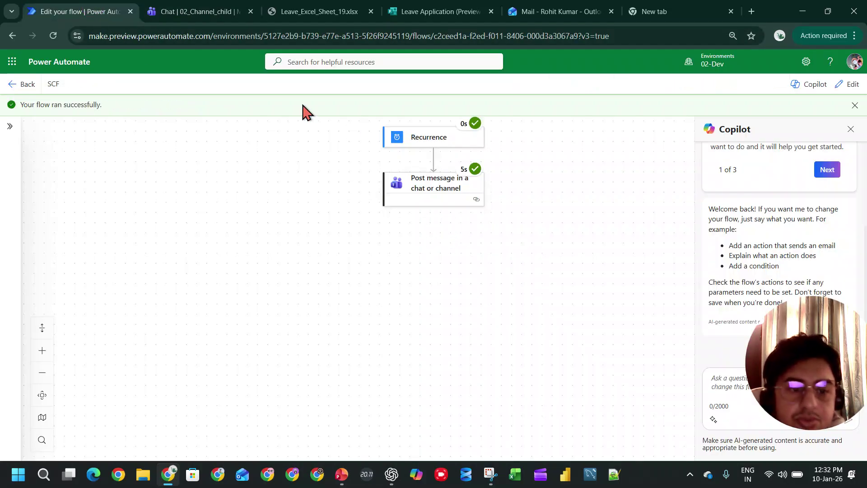
click(213, 13)
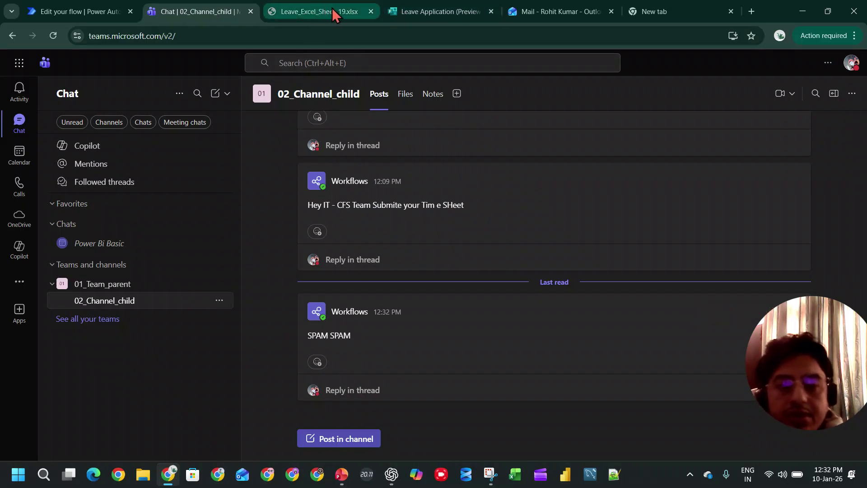
click(102, 8)
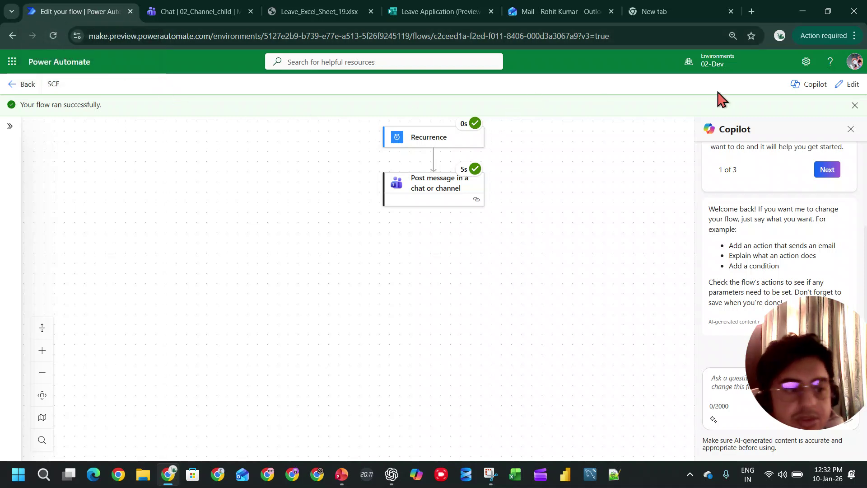
Create another scheduled cloud flow named SCF that repeats every 1 hour, and open the action picker after its Recurrence trigger.
click(20, 84)
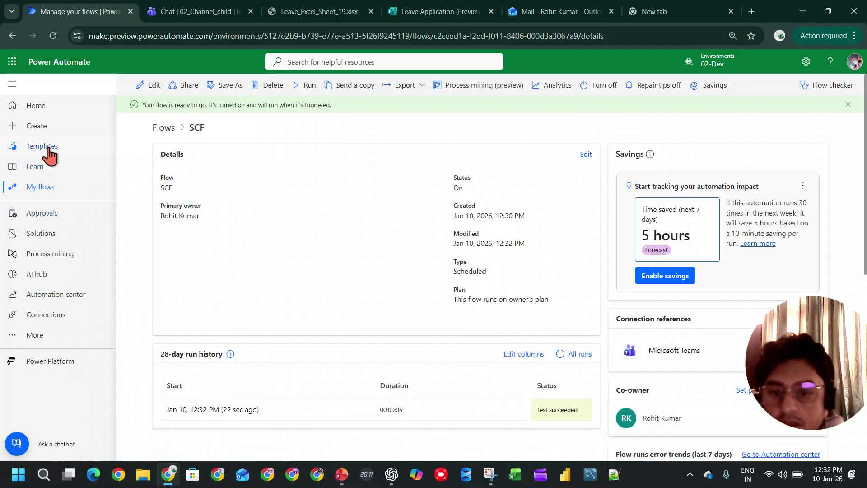
click(29, 127)
click(426, 177)
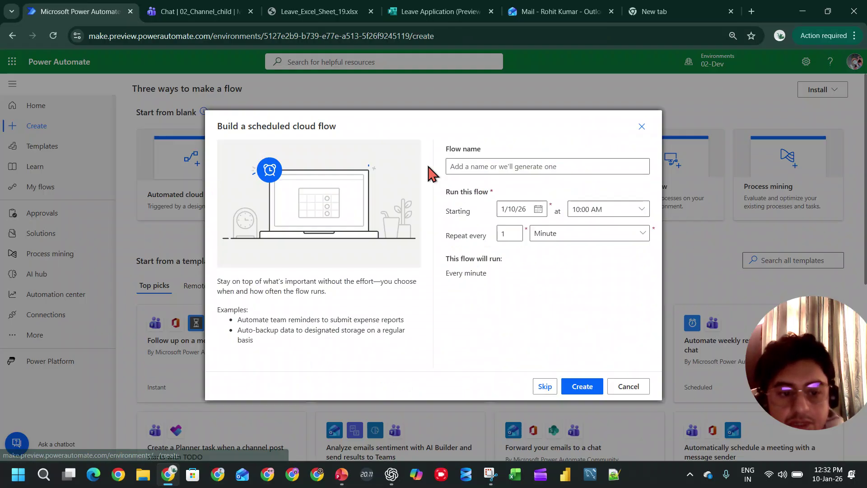
click(497, 165)
text(SCF)
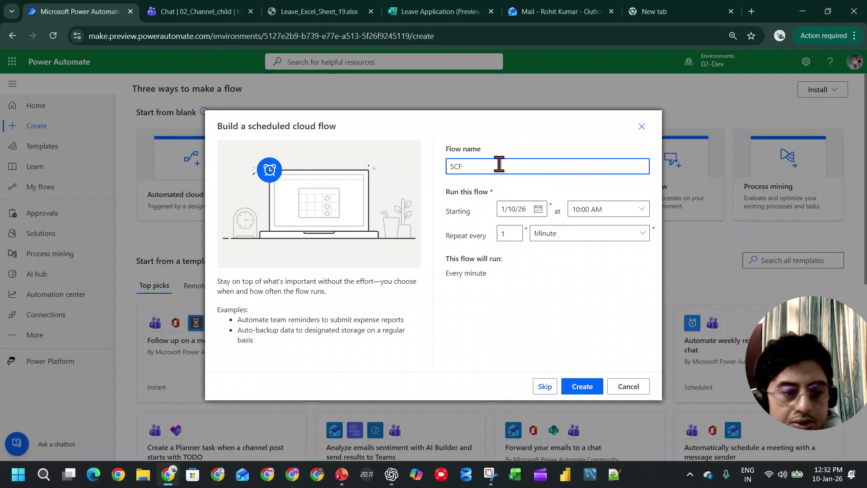
click(562, 234)
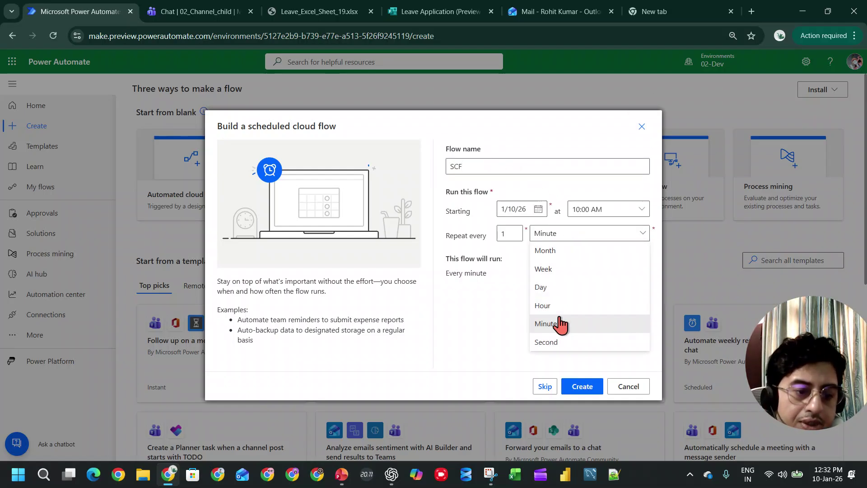
click(562, 308)
click(581, 391)
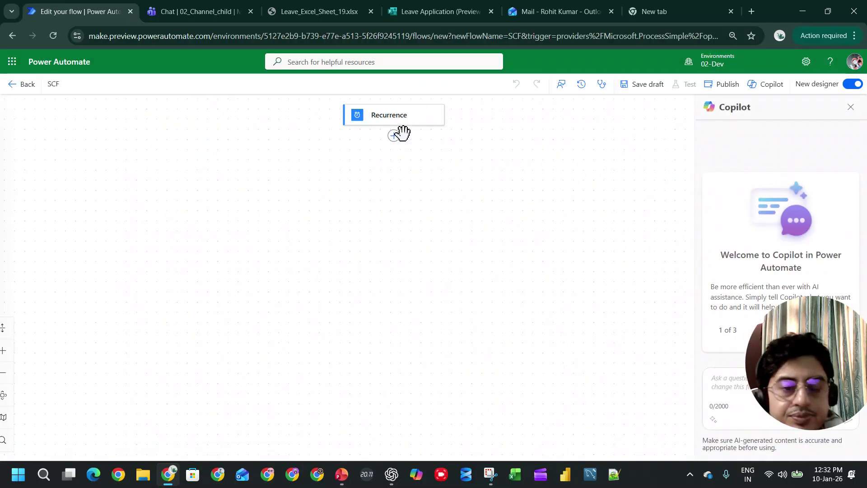
click(434, 134)
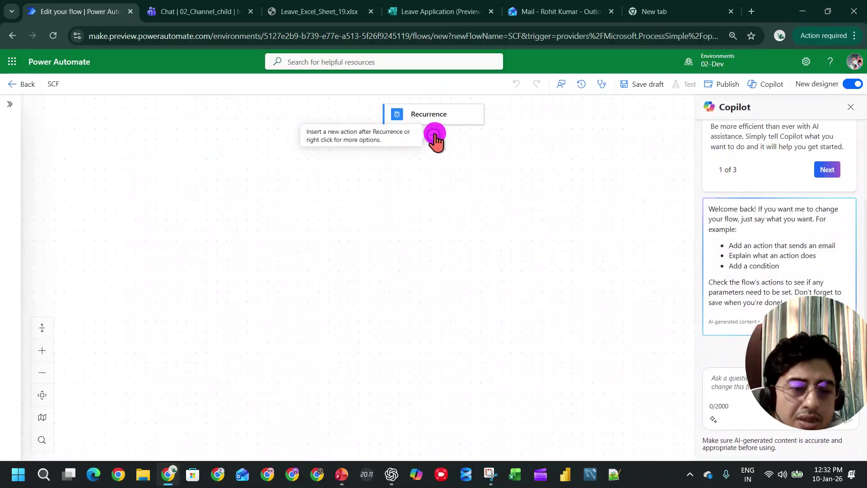
click(434, 135)
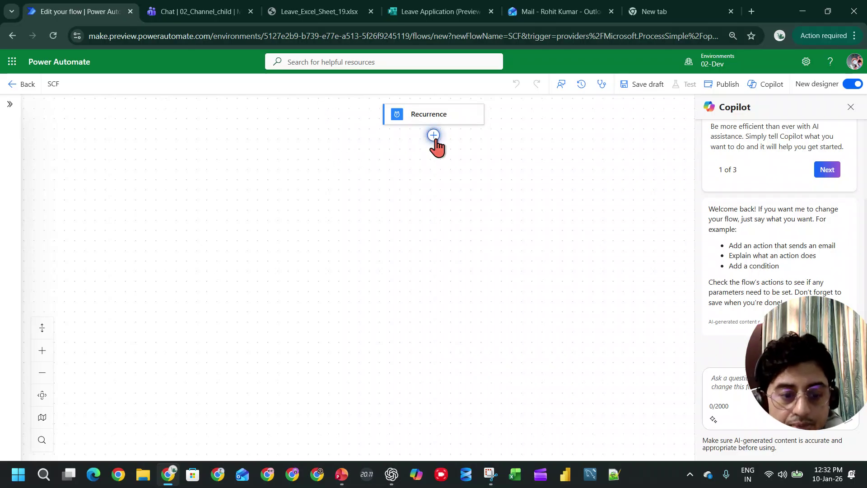
Switch to ChatGPT and request a scheduled cloud flow that checks an Excel column every hour, mails if it is pending, and stops if it changes.
click(392, 474)
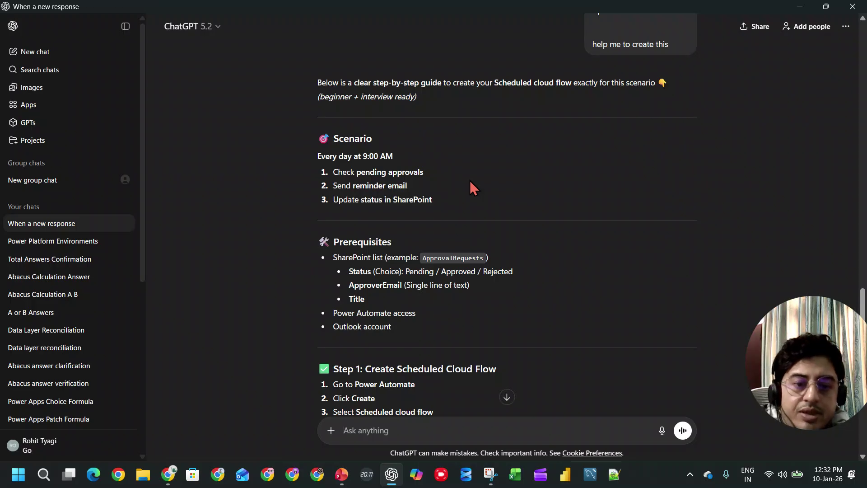
scroll(470, 181, down, 15)
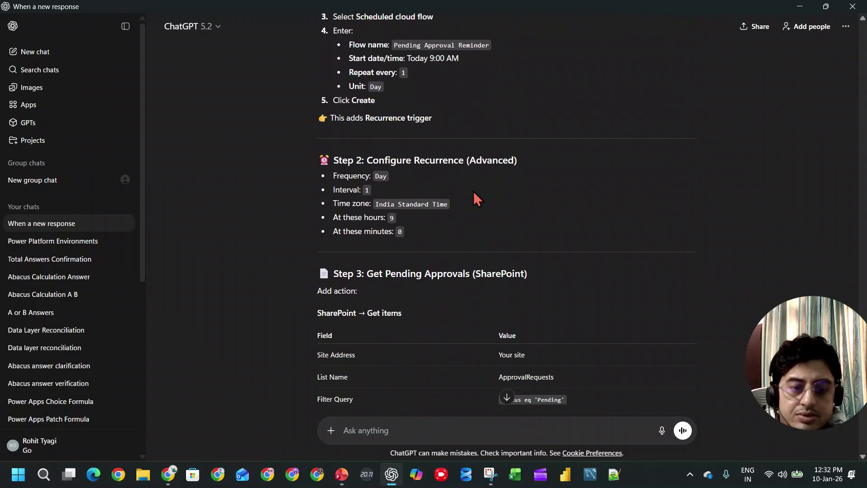
scroll(473, 191, down, 8)
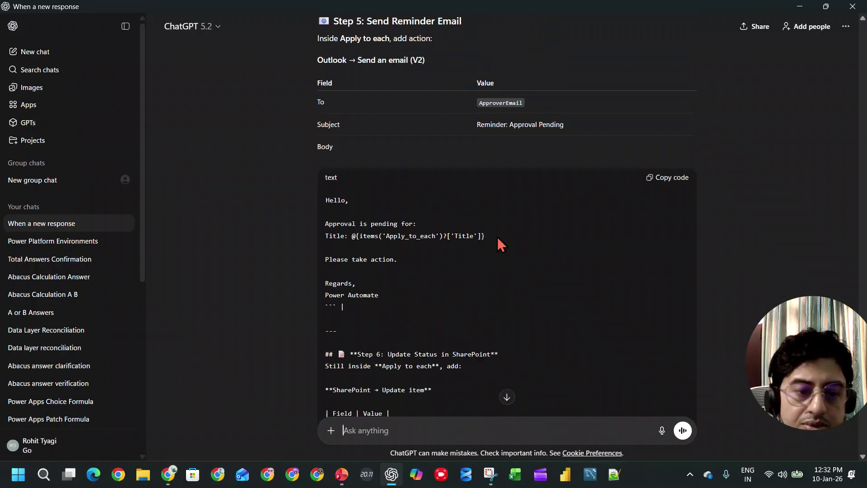
scroll(497, 237, down, 6)
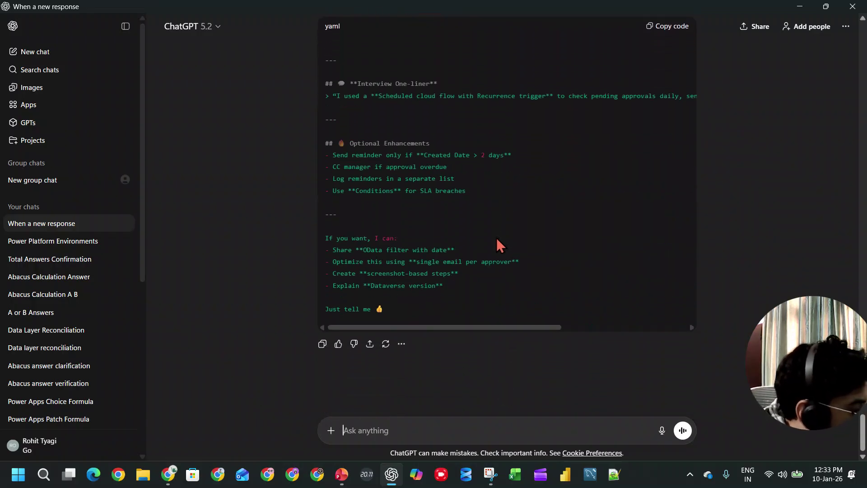
click(410, 436)
text(Craete Schedule Cloud)
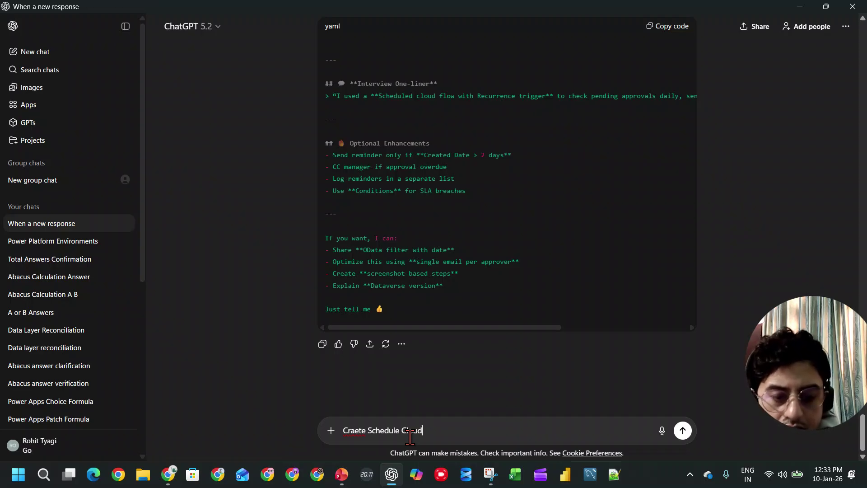
text(for me)
key(shift+Return)
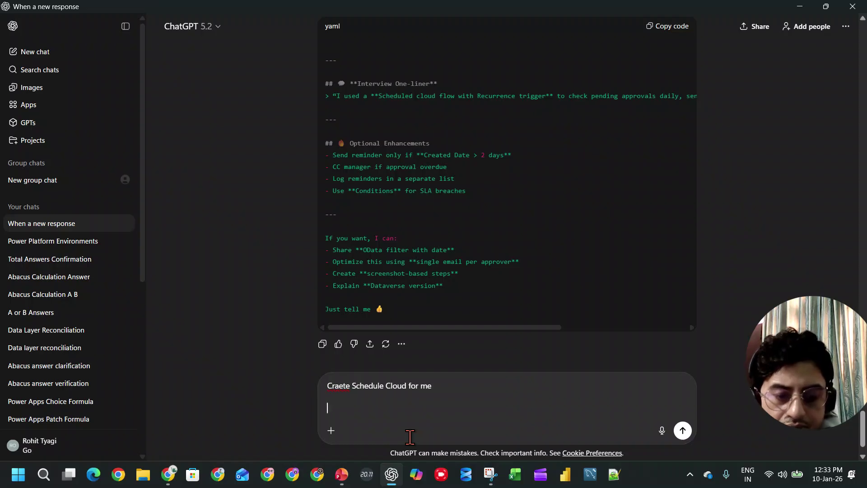
key(BackSpace)
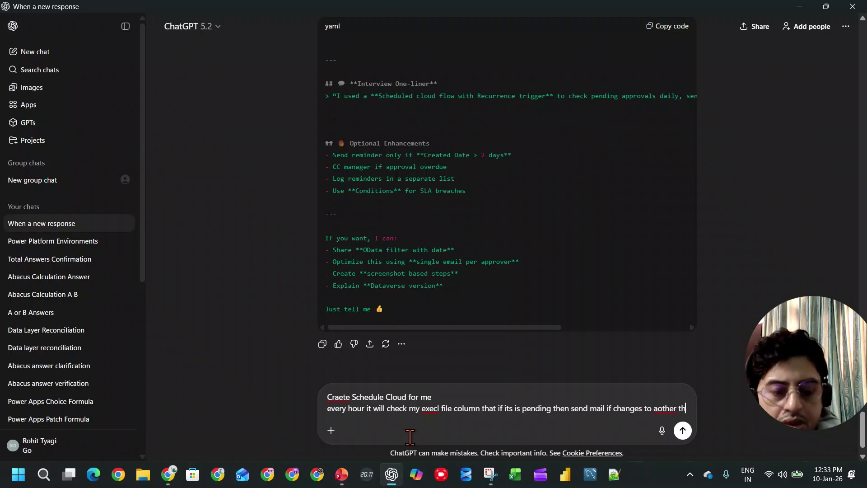
text(en stop)
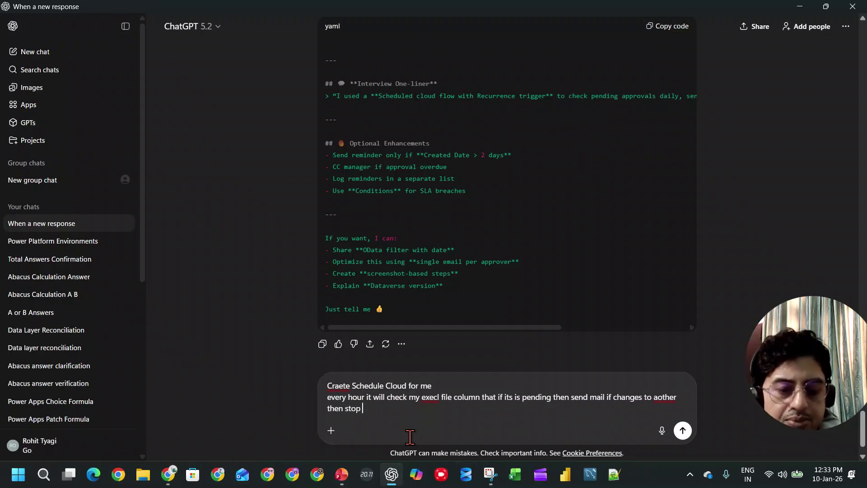
key(Return)
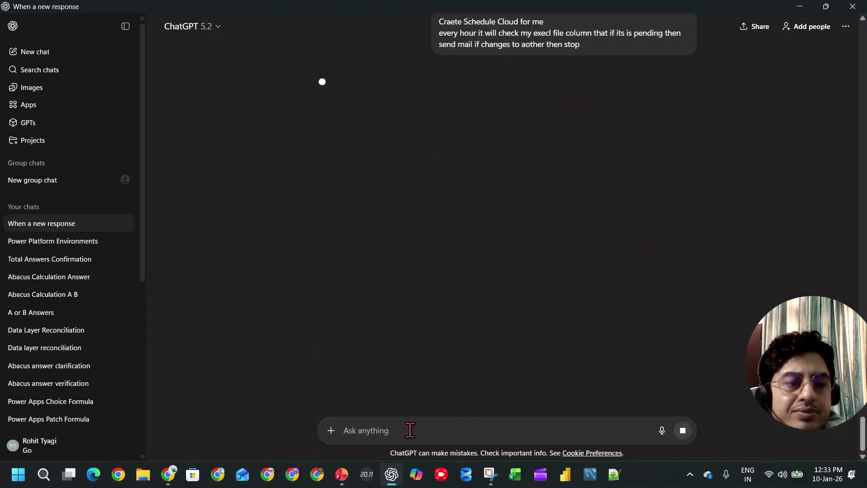
scroll(527, 234, up, 4)
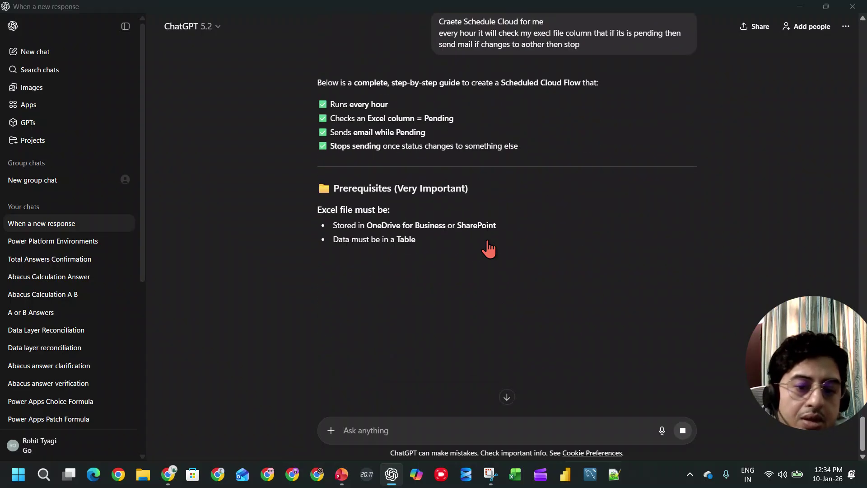
Return to the browser, check the recurring SPAM SPAM posts in Teams, and reopen the action picker after Recurrence in the new flow.
key(alt+Tab)
click(212, 12)
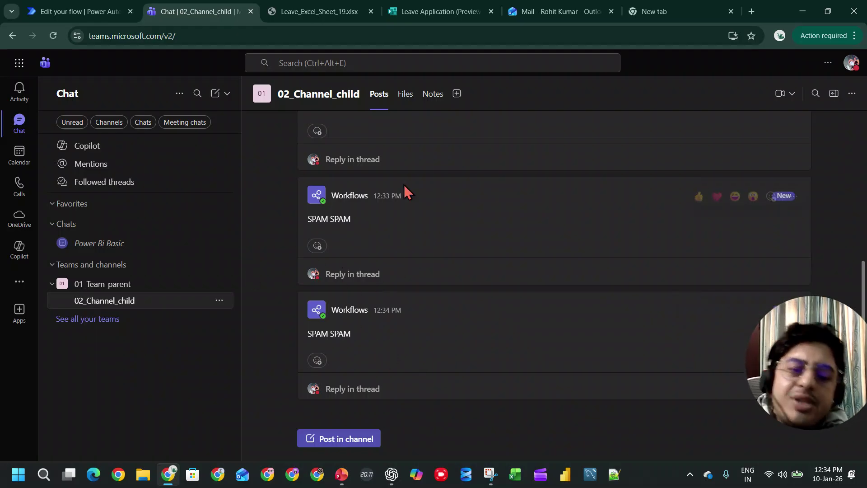
click(103, 13)
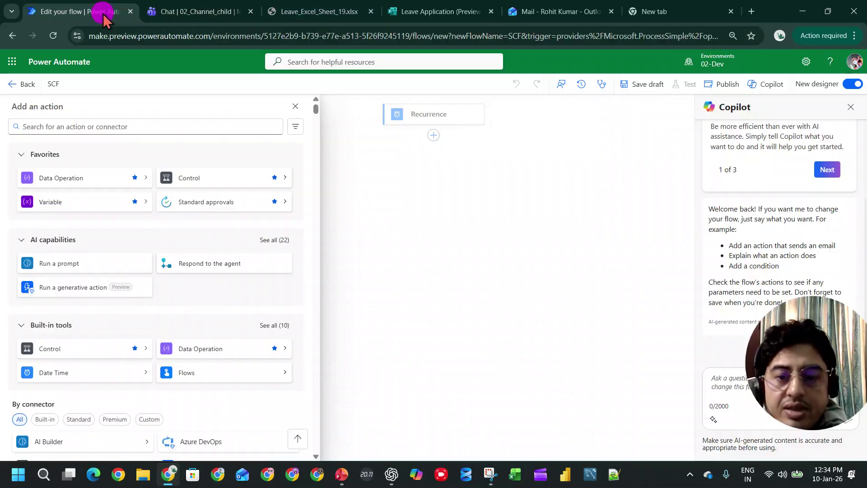
click(397, 175)
click(433, 135)
Switch to ChatGPT, read the prerequisites and Flow Overview for the hourly Excel check, and return to the flow designer.
key(alt+Tab)
scroll(437, 315, down, 1)
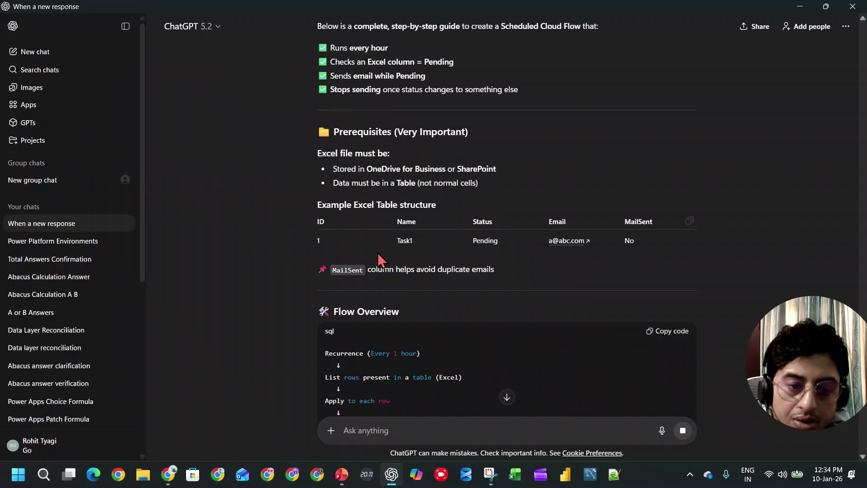
scroll(578, 252, down, 1)
scroll(578, 246, down, 2)
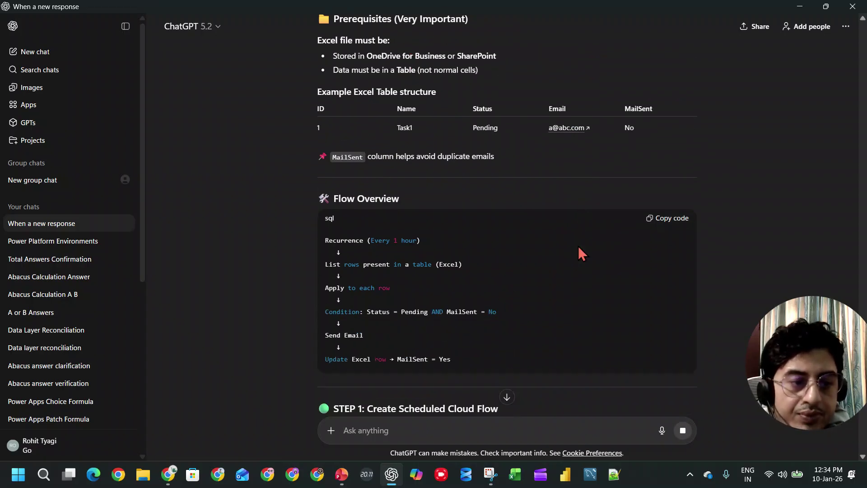
scroll(556, 253, down, 1)
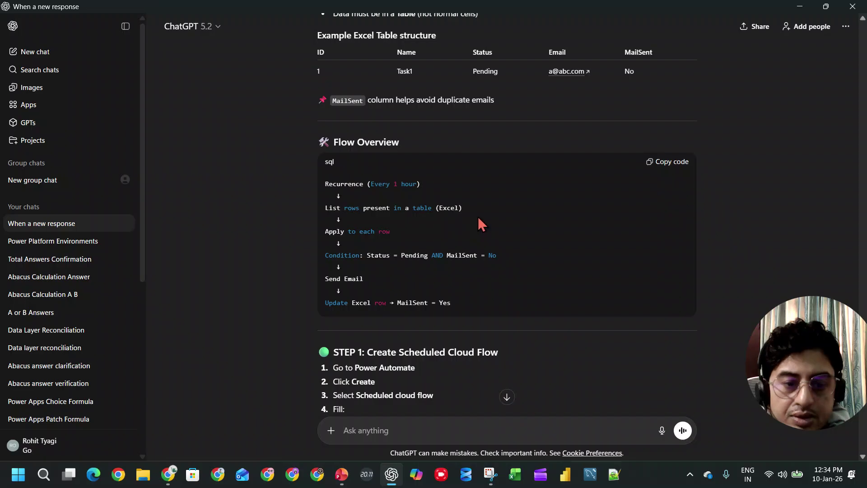
key(alt+Tab)
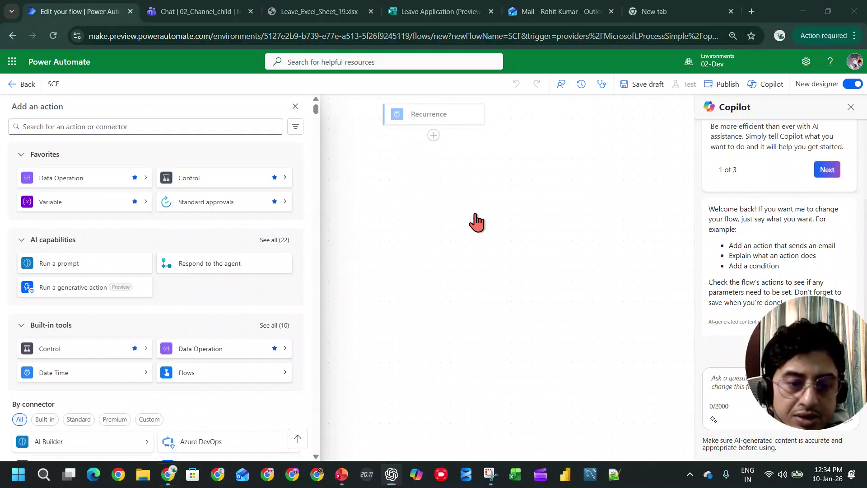
Add the Excel Online (Business) action List rows present in a table after the Recurrence trigger.
click(431, 135)
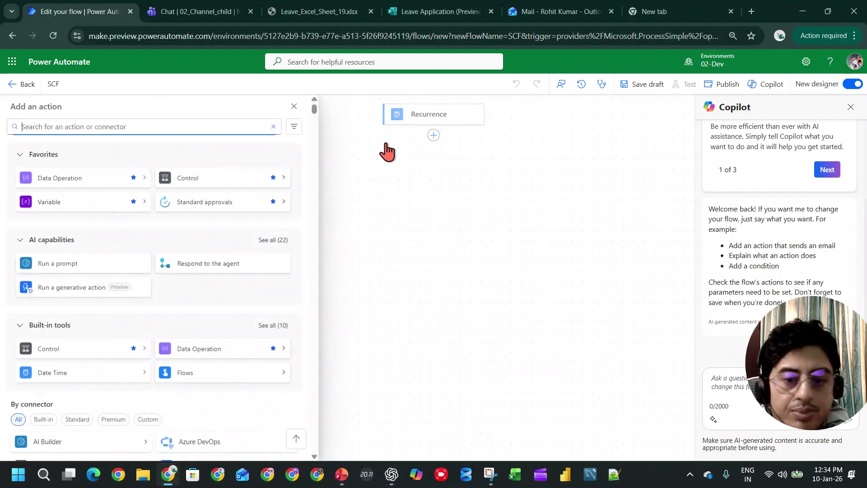
text(list)
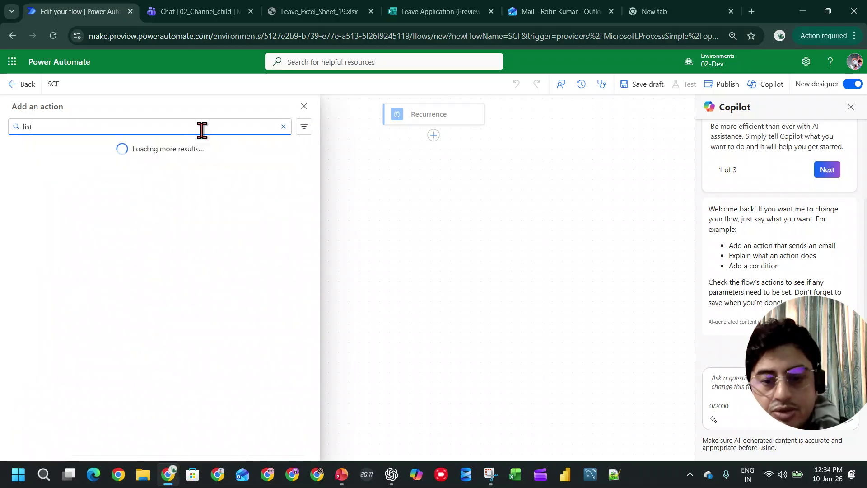
text(i)
key(BackSpace)
key(BackSpace)
text(excel)
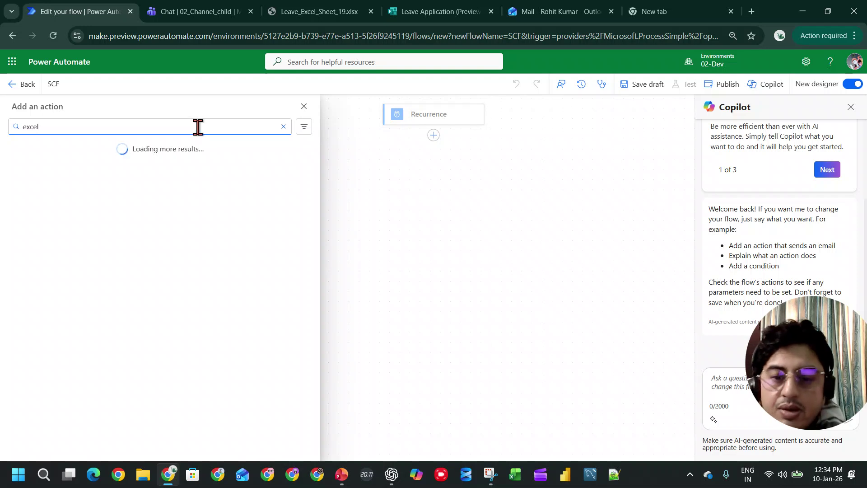
click(273, 180)
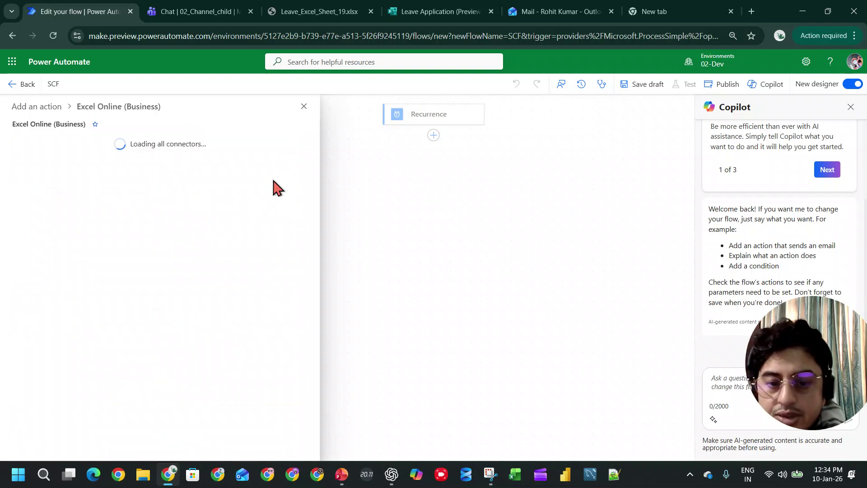
click(229, 196)
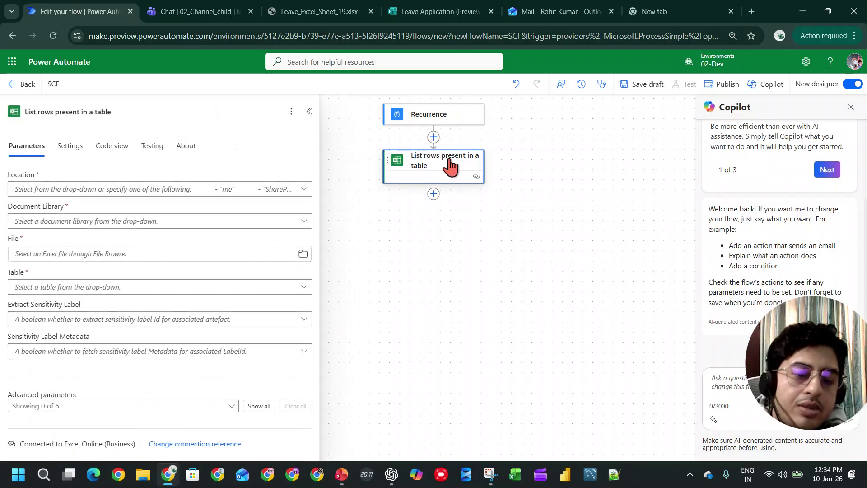
Set the List rows action's location to OneDrive for Business and its document library to OneDrive.
click(267, 185)
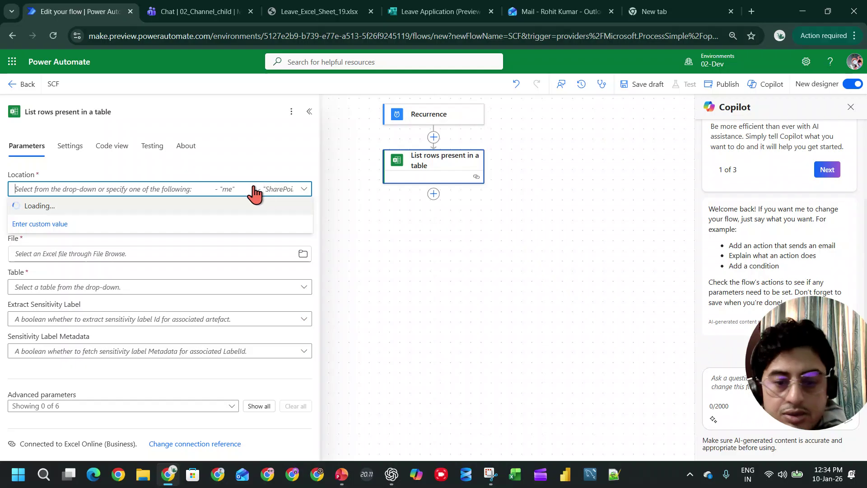
click(140, 214)
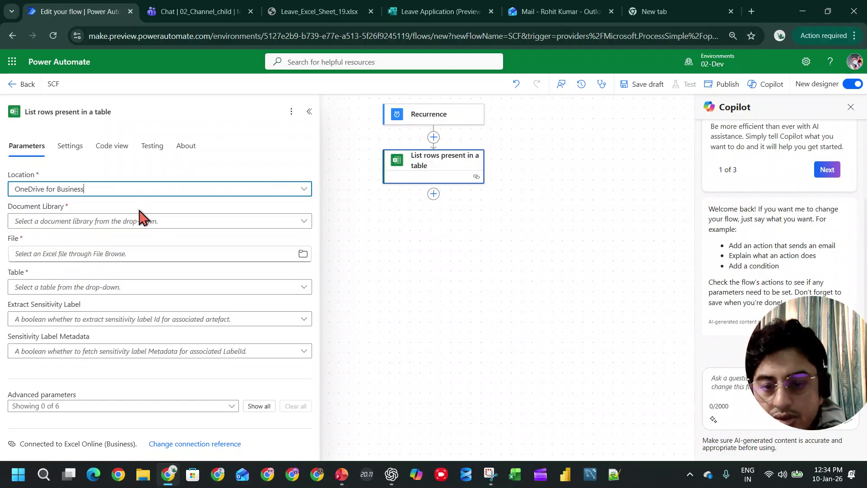
click(161, 225)
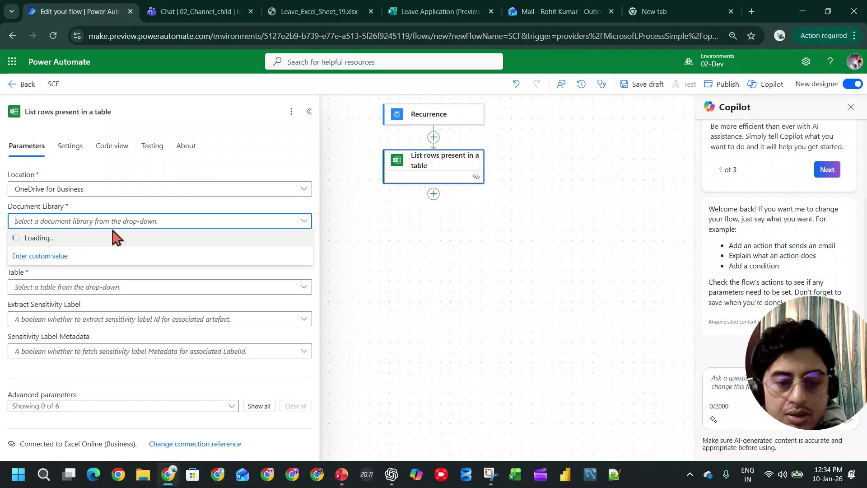
click(79, 239)
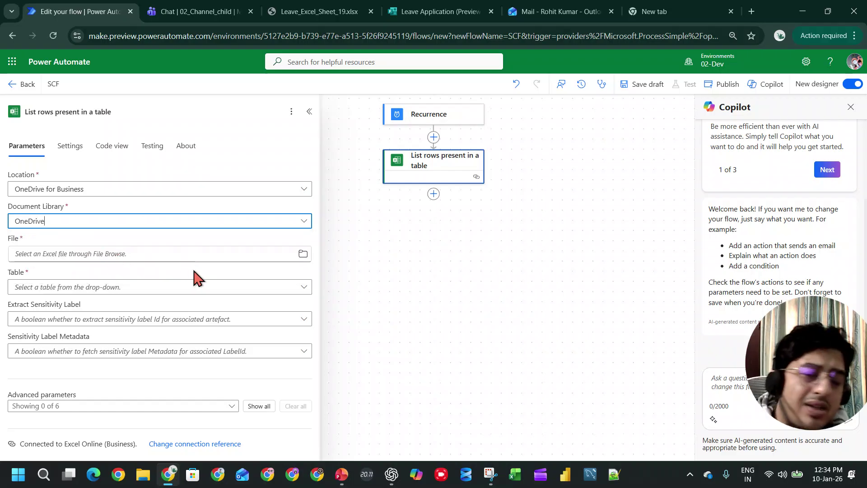
Choose the file Leave_Excel_Sheet_19.xlsx and the table Table1 for the List rows present in a table action.
click(244, 258)
click(309, 262)
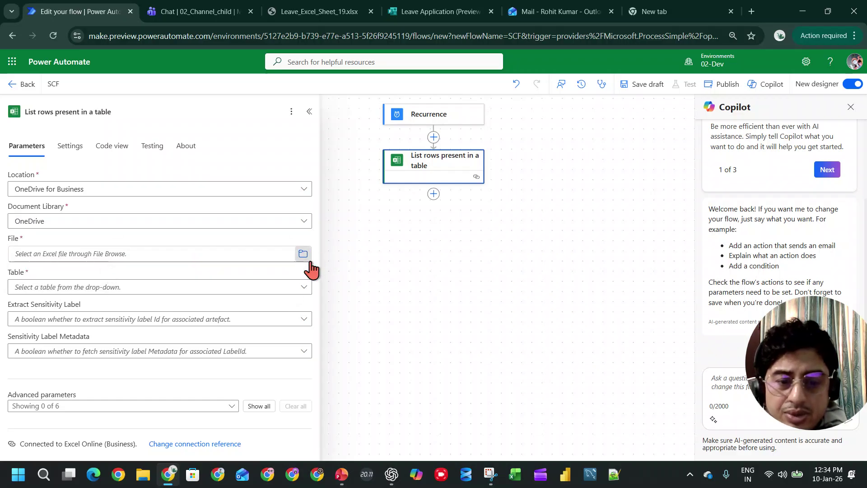
scroll(217, 370, down, 10)
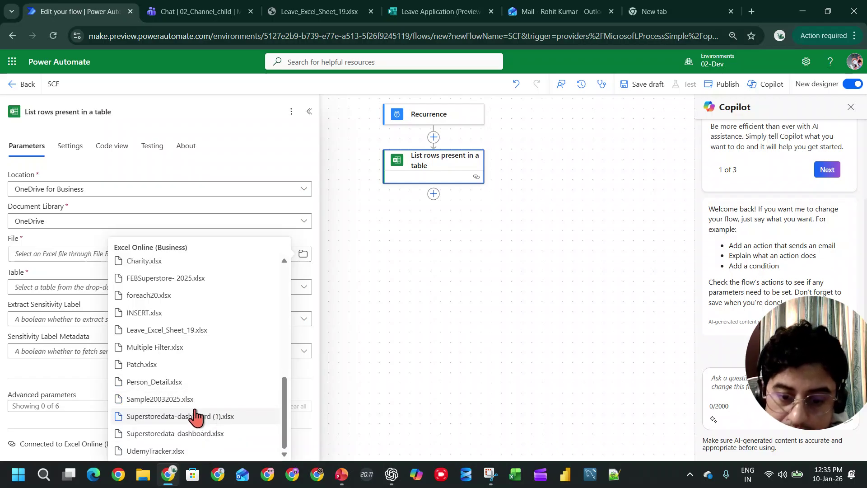
click(199, 331)
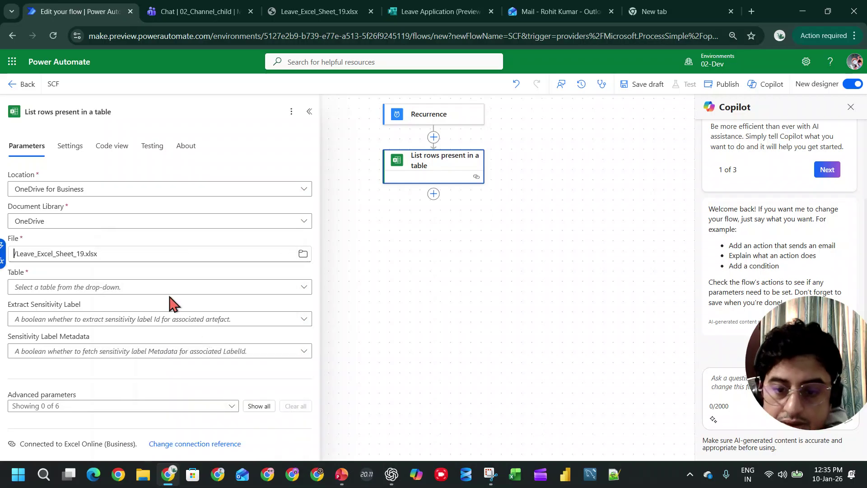
click(172, 289)
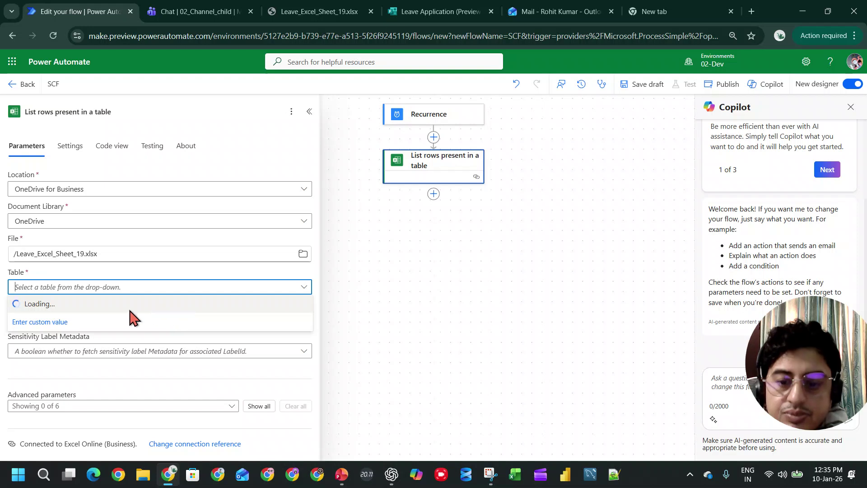
click(176, 304)
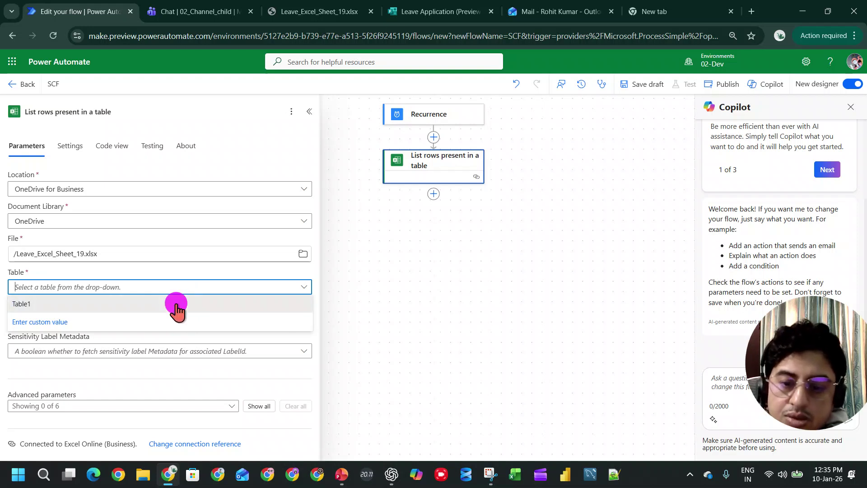
Check the latest 02_Channel_child posts in Teams and the Flow Overview in ChatGPT, and return to the flow designer.
click(191, 15)
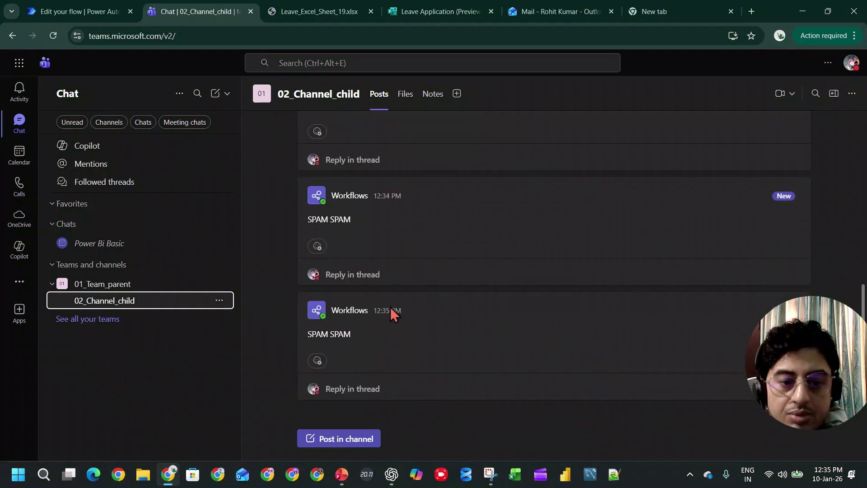
click(77, 11)
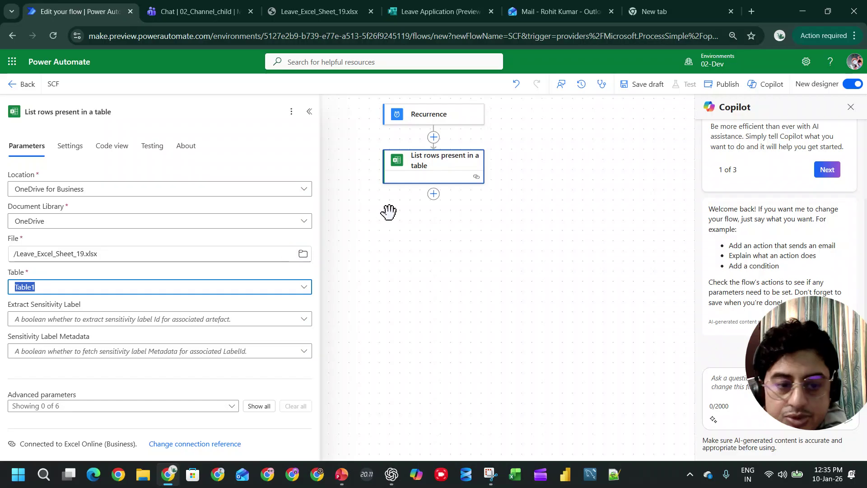
key(alt+Tab)
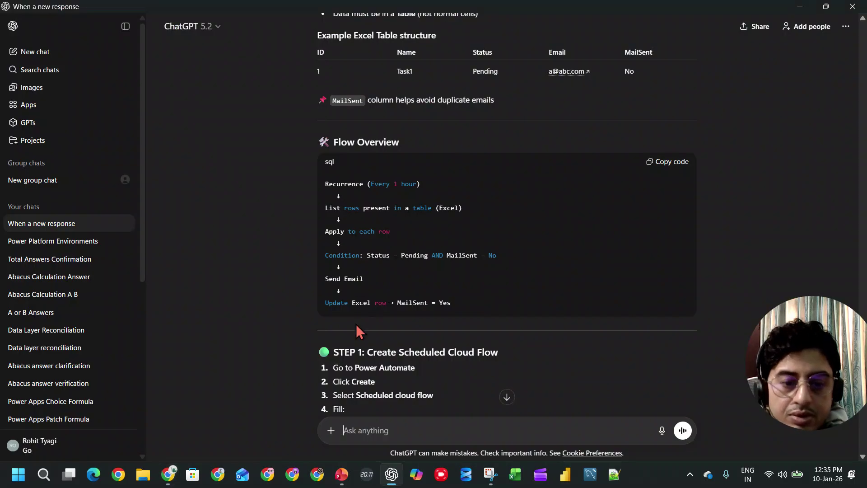
key(alt+Tab)
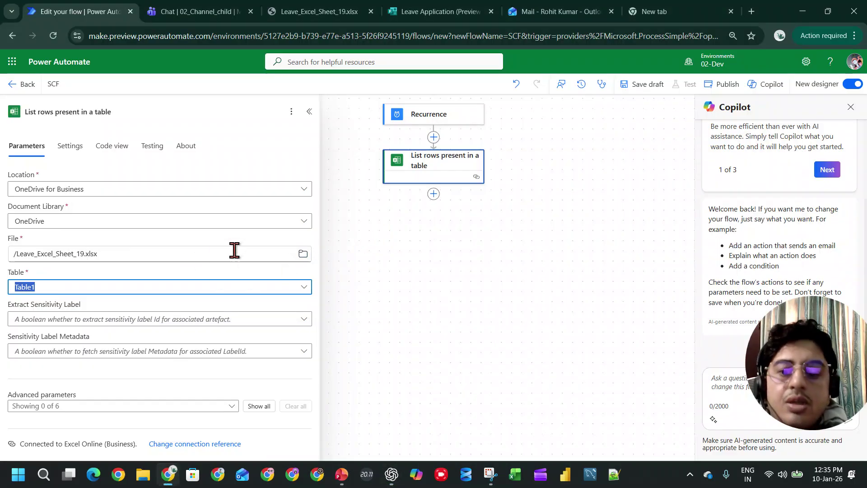
Examine the Leave Status column in the Leave_Excel_Sheet_19 workbook and return to the SCF flow.
click(364, 282)
click(436, 174)
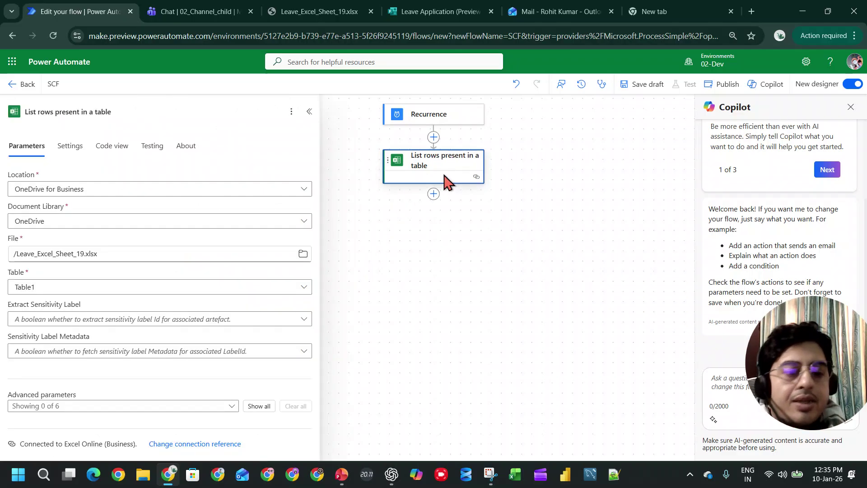
click(422, 11)
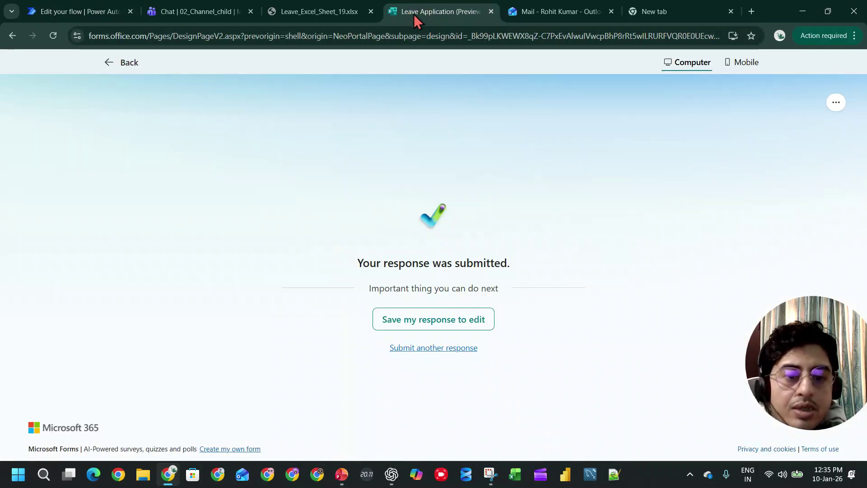
click(320, 11)
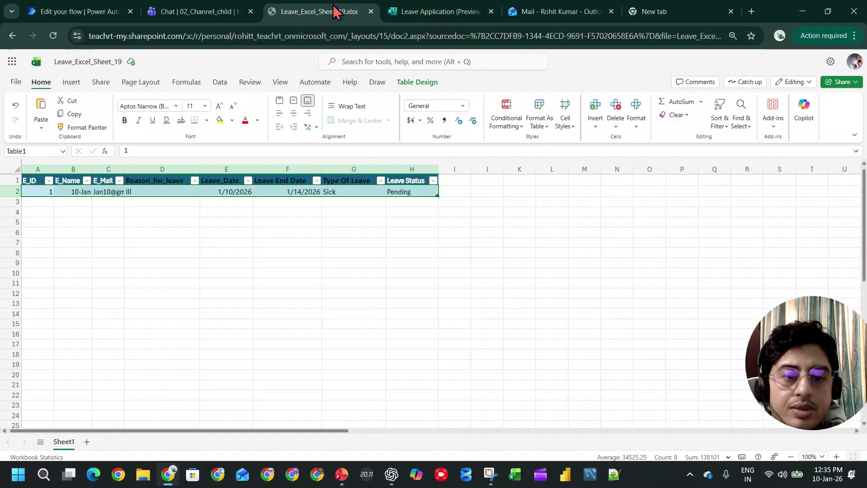
click(250, 10)
click(114, 7)
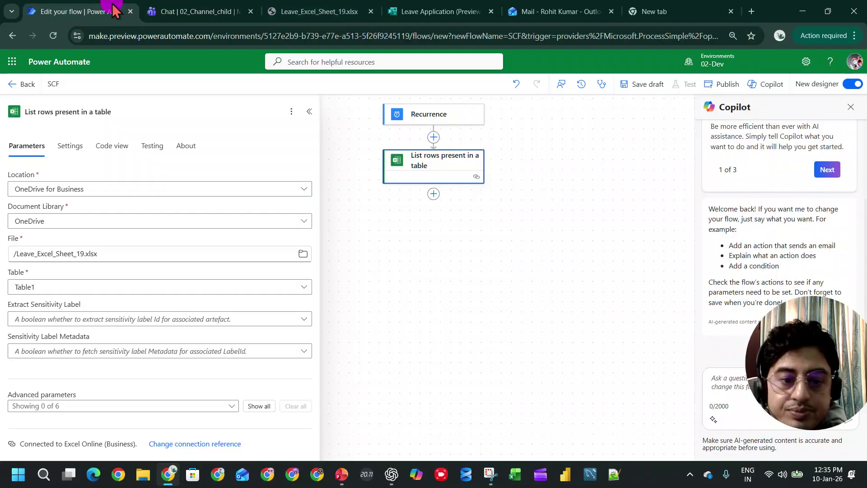
Add an Apply to each control after the List rows action, using its body/value output as the input.
click(434, 194)
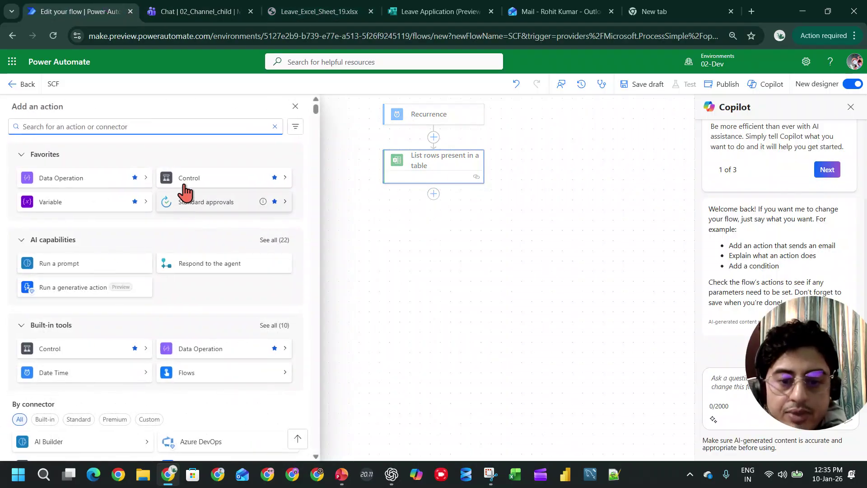
text(c)
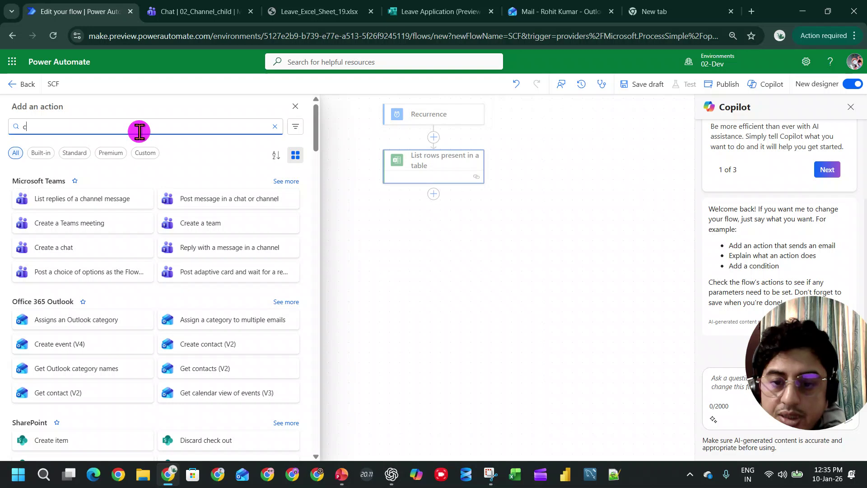
key(BackSpace)
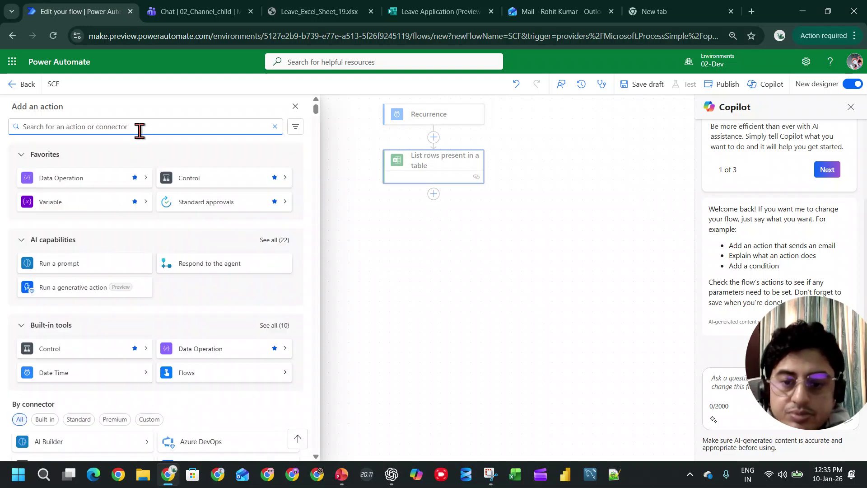
click(277, 180)
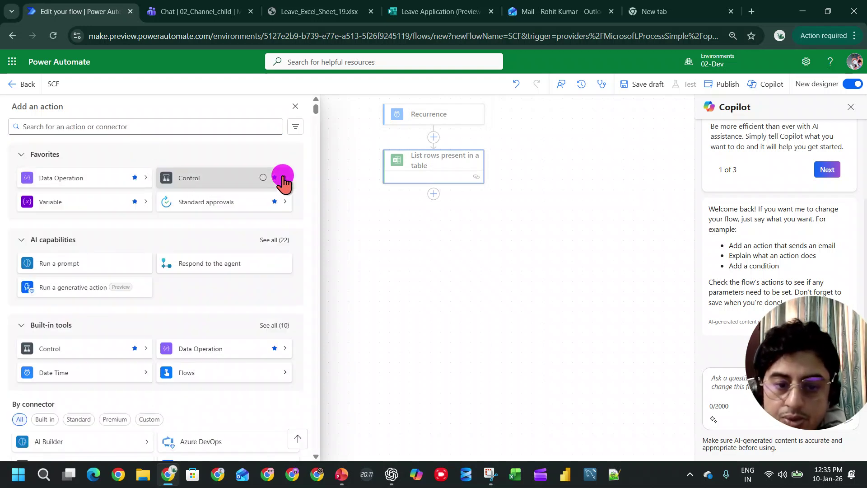
click(231, 153)
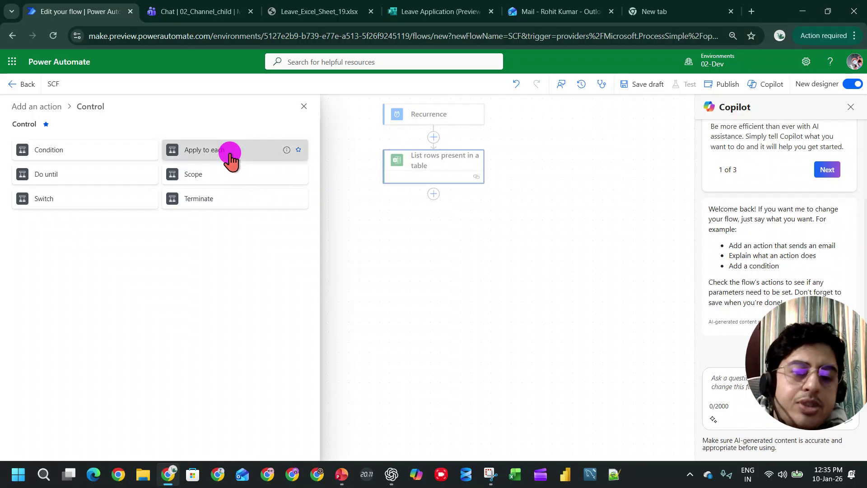
click(161, 189)
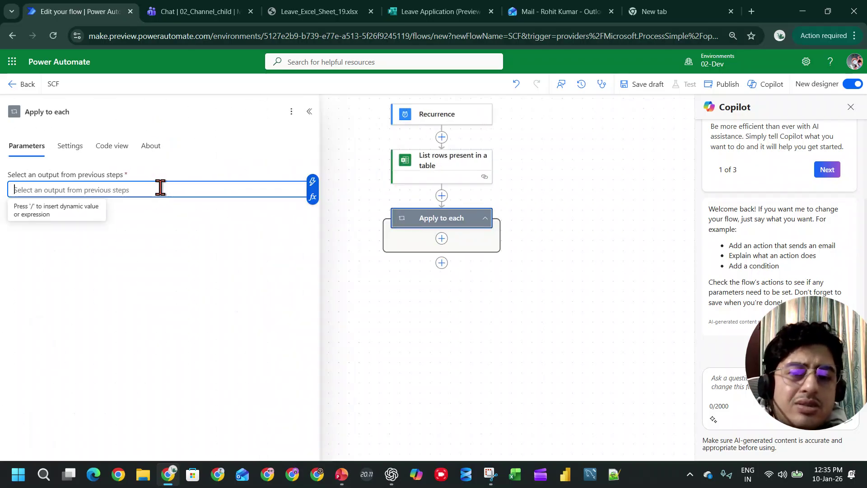
click(303, 186)
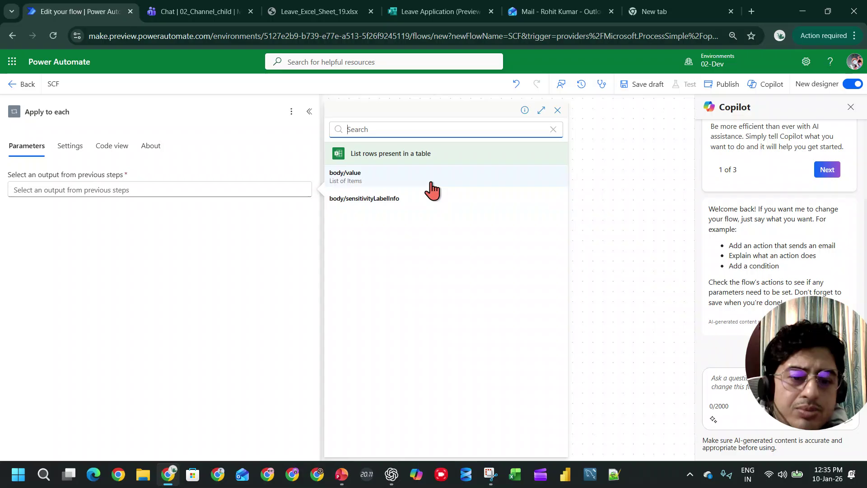
click(431, 188)
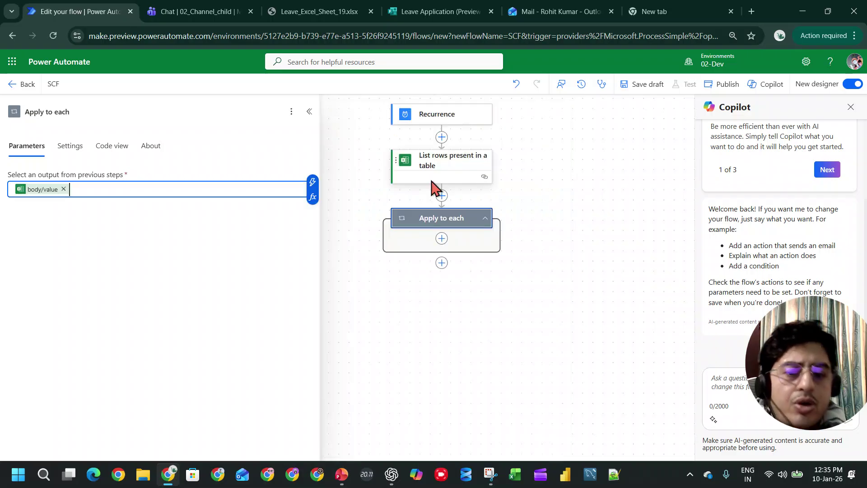
Check the Flow Overview in ChatGPT and add a Condition control inside the Apply to each loop.
key(alt+Tab)
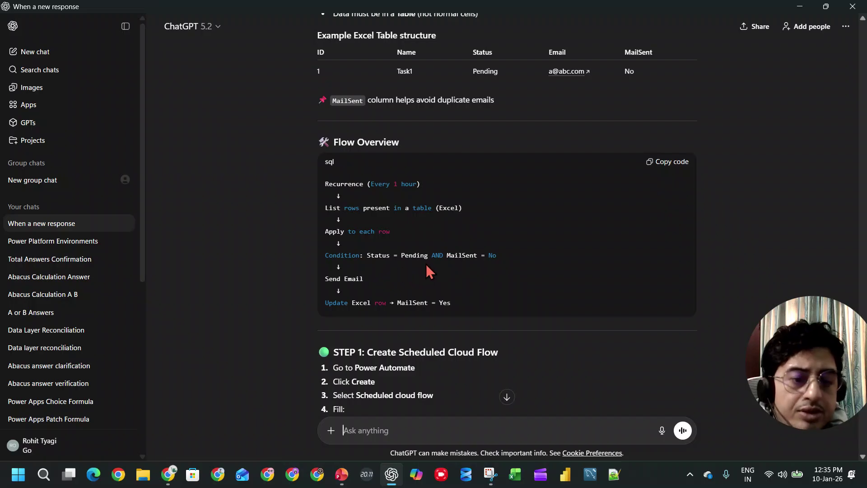
key(alt+Tab)
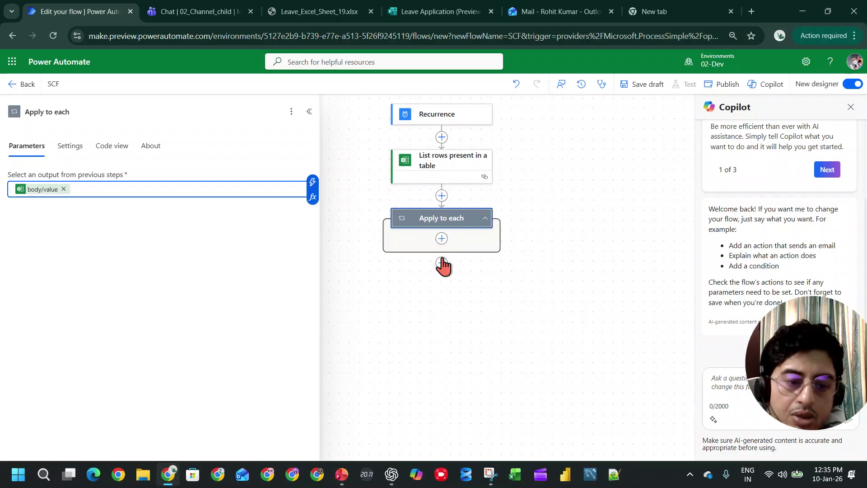
click(442, 238)
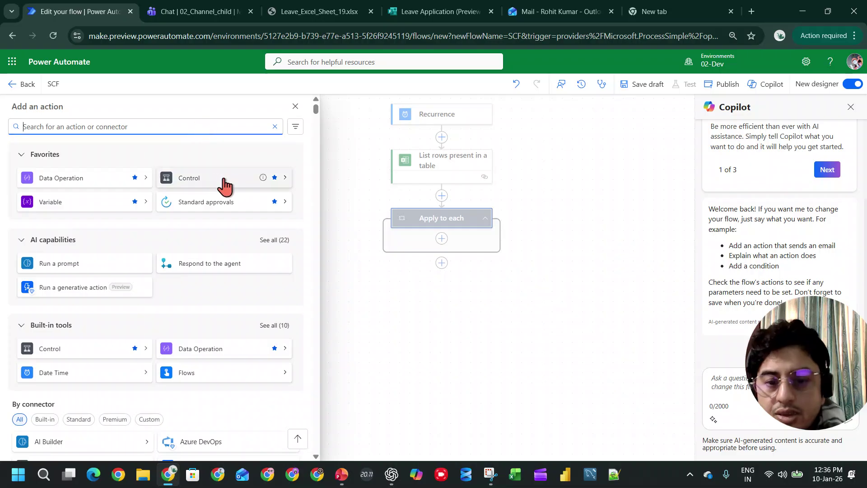
click(145, 178)
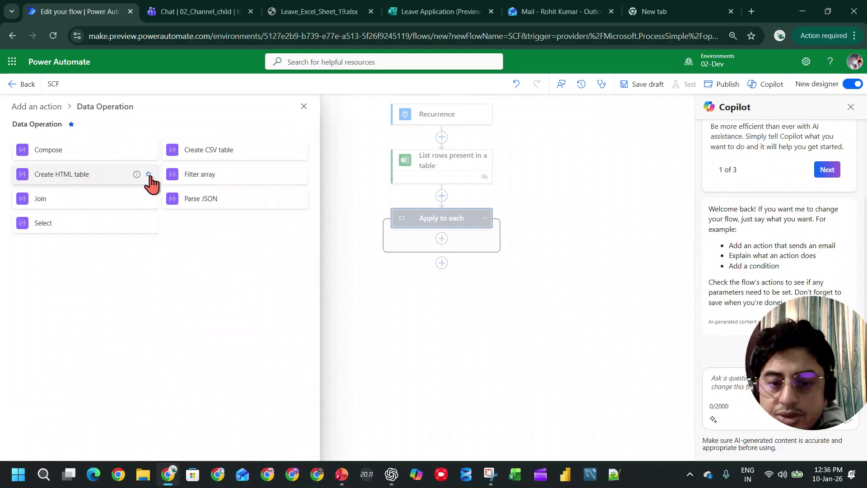
click(44, 111)
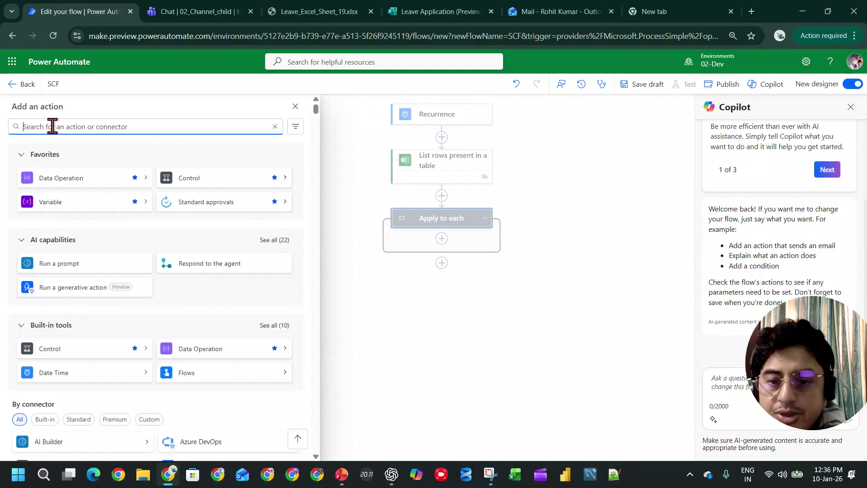
text(c)
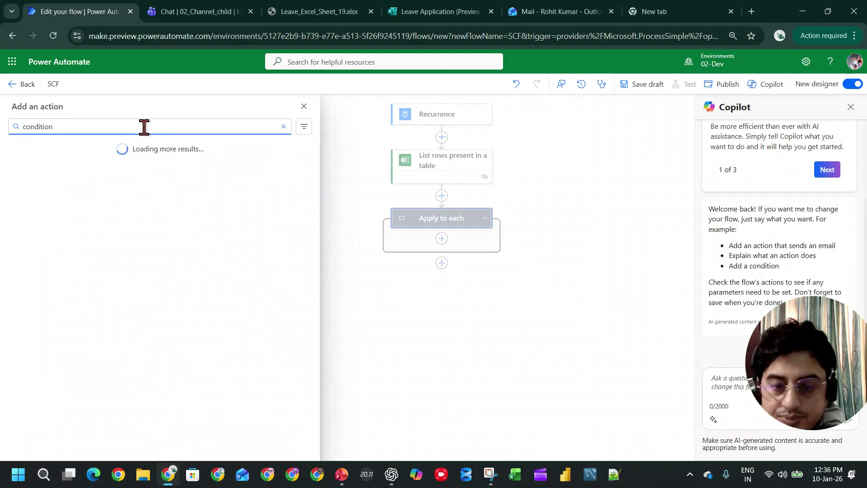
text(ondition)
click(70, 195)
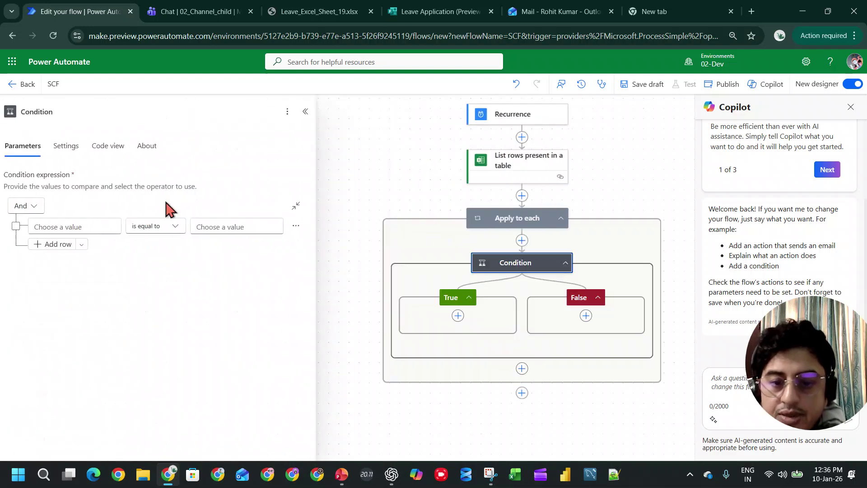
Set the condition's first value to the Leave Status dynamic content from List rows present in a table.
click(81, 226)
click(31, 221)
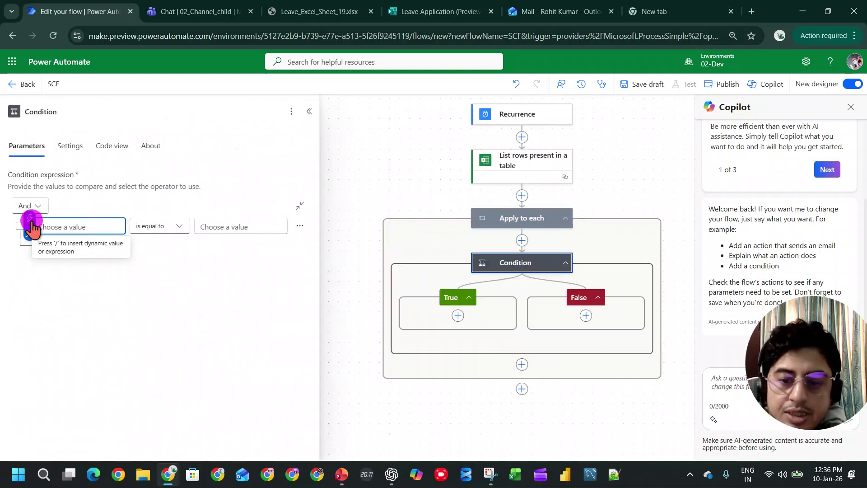
scroll(229, 420, down, 1)
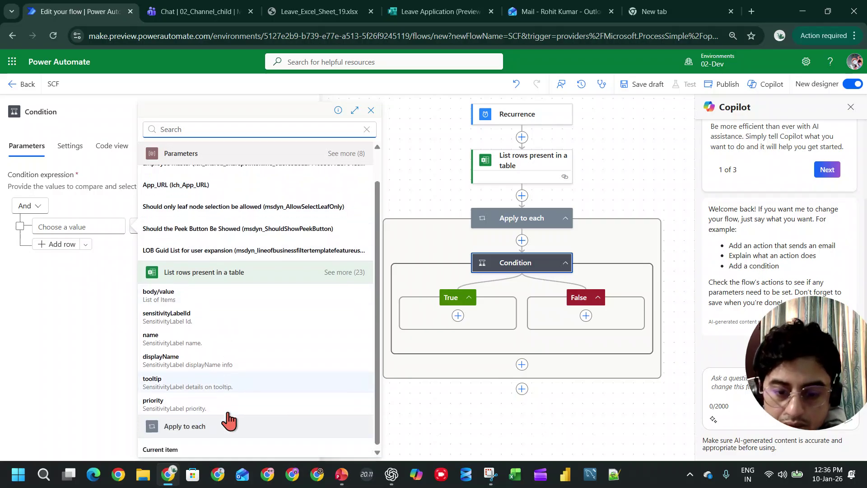
click(334, 269)
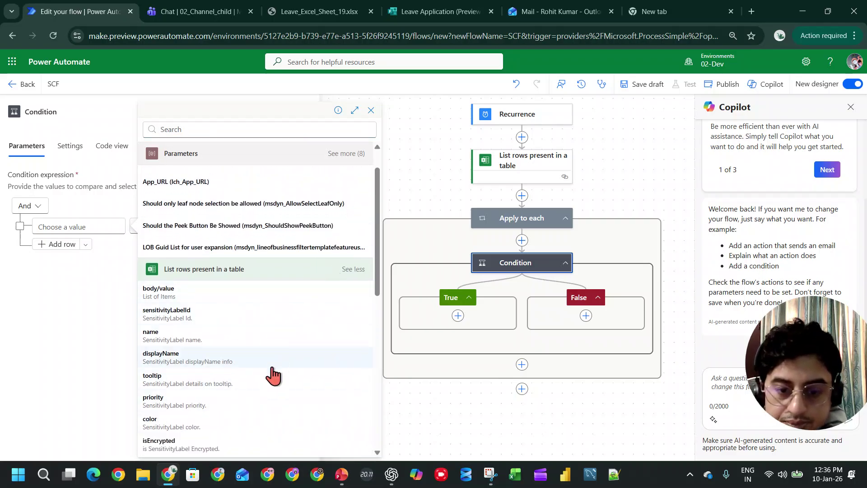
scroll(273, 375, down, 6)
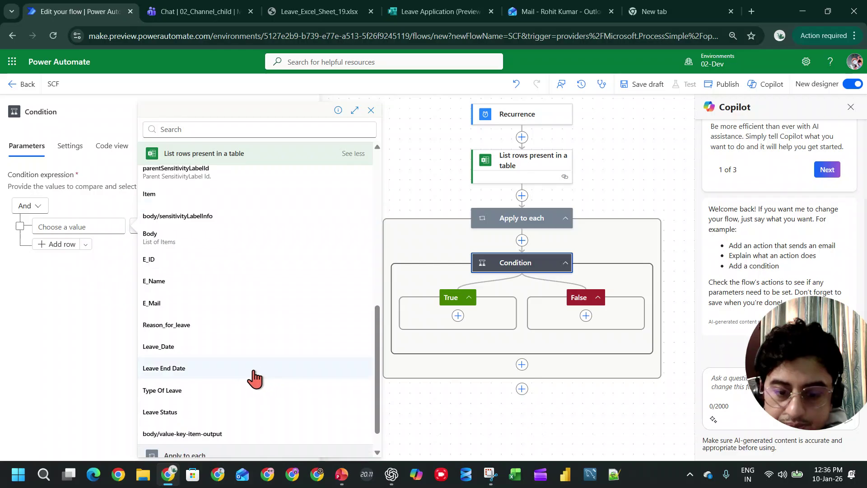
scroll(226, 382, down, 1)
click(187, 382)
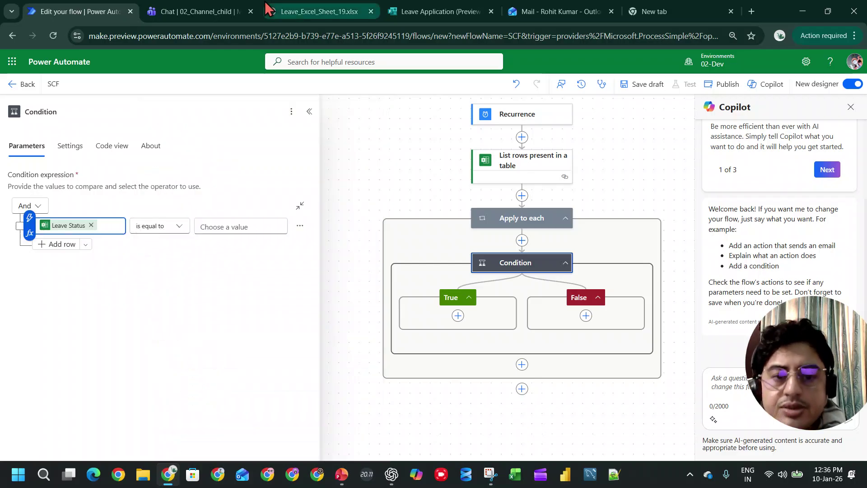
Copy the Pending value from the Leave Status column in Leave_Excel_Sheet_19 and use it as the condition's is equal to comparison value.
click(285, 10)
click(104, 11)
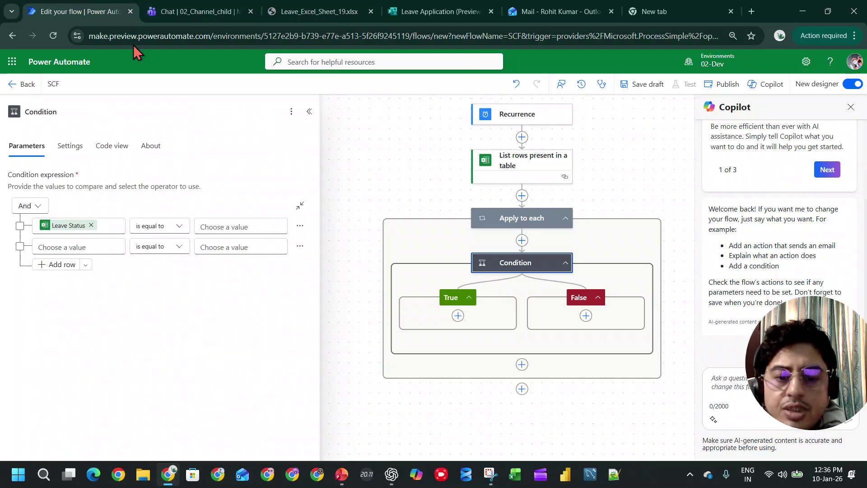
click(180, 225)
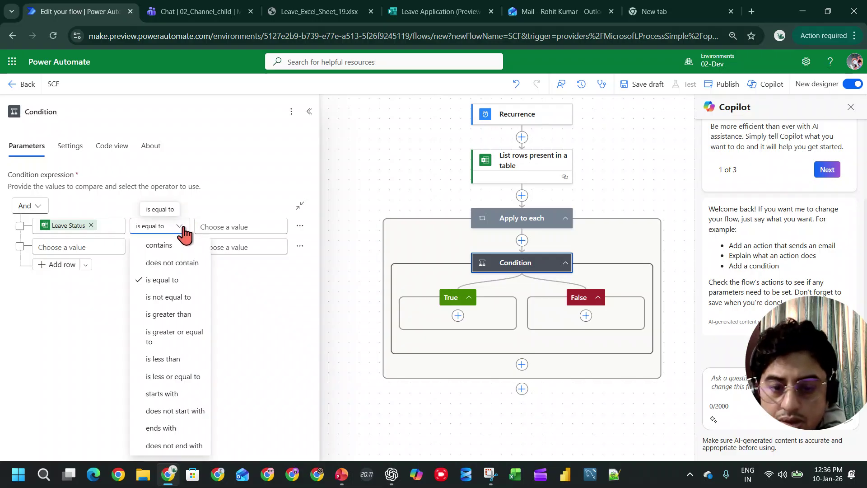
click(221, 226)
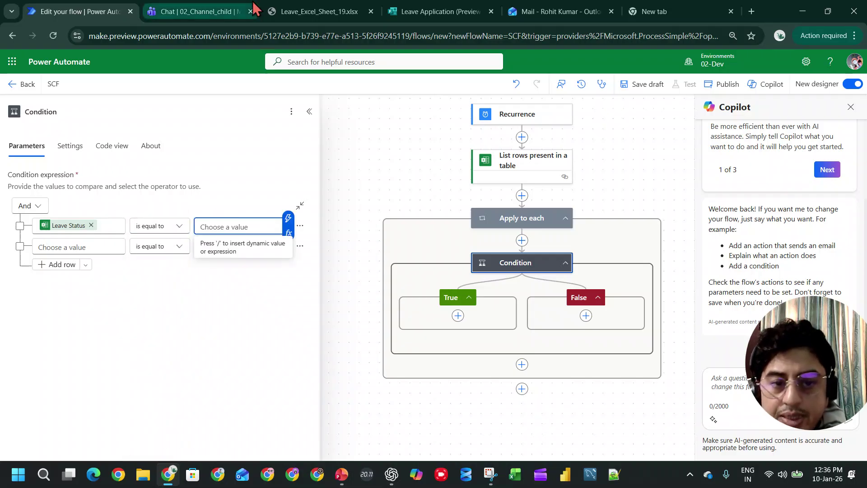
click(312, 11)
click(404, 192)
click(146, 150)
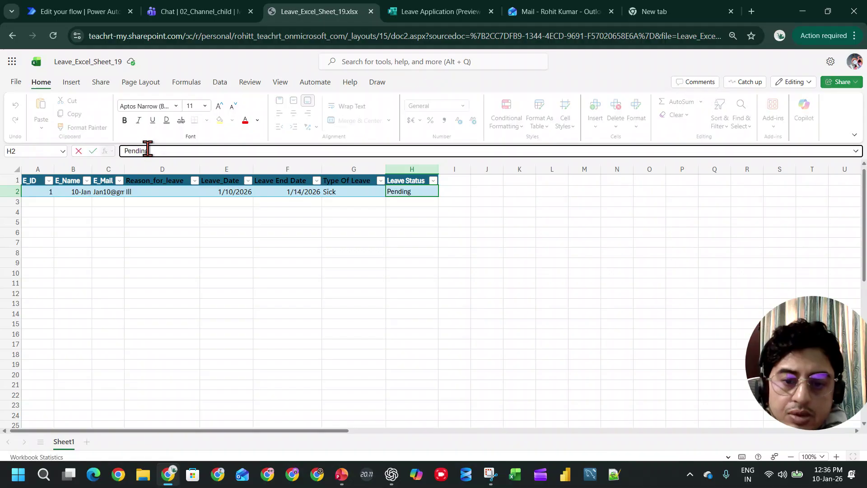
double_click(148, 151)
key(ctrl+c)
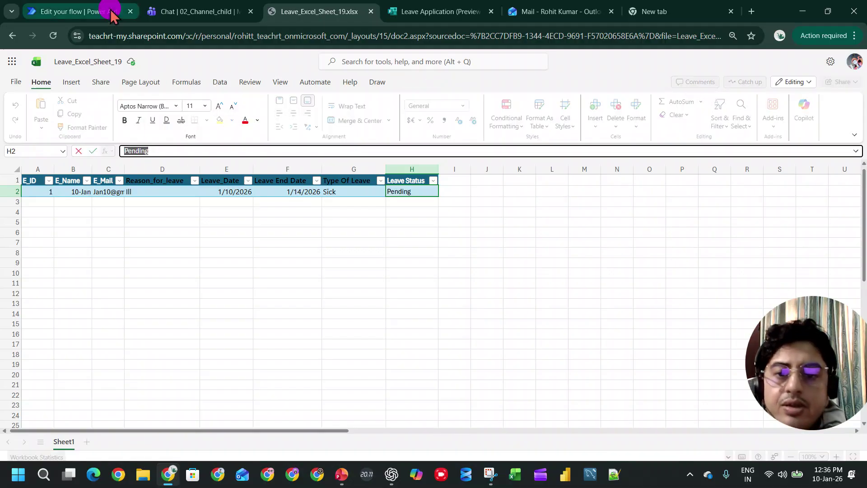
click(110, 12)
key(ctrl+v)
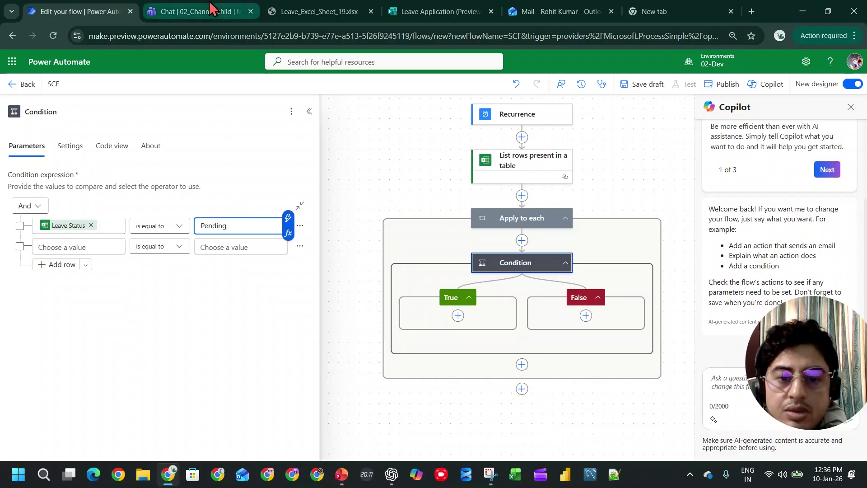
click(370, 178)
Check the Flow Overview in ChatGPT and add the Office 365 Outlook Send an email (V2) action to the condition's True branch.
key(alt+Tab)
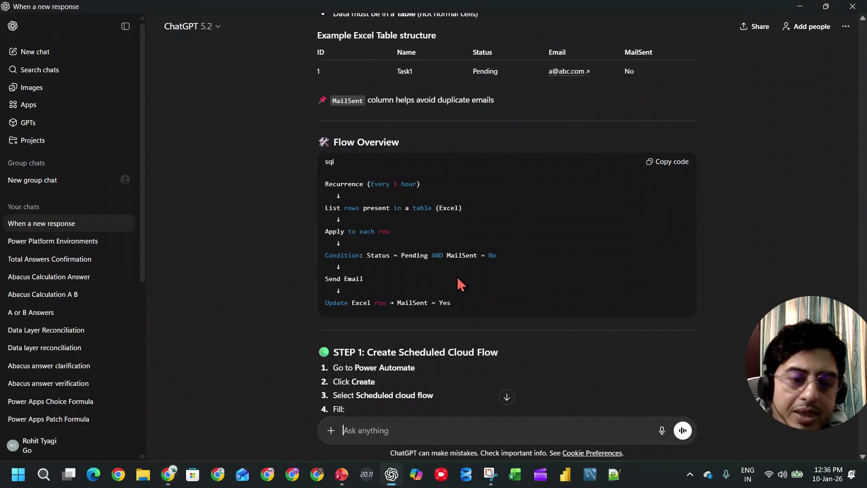
key(alt+Tab)
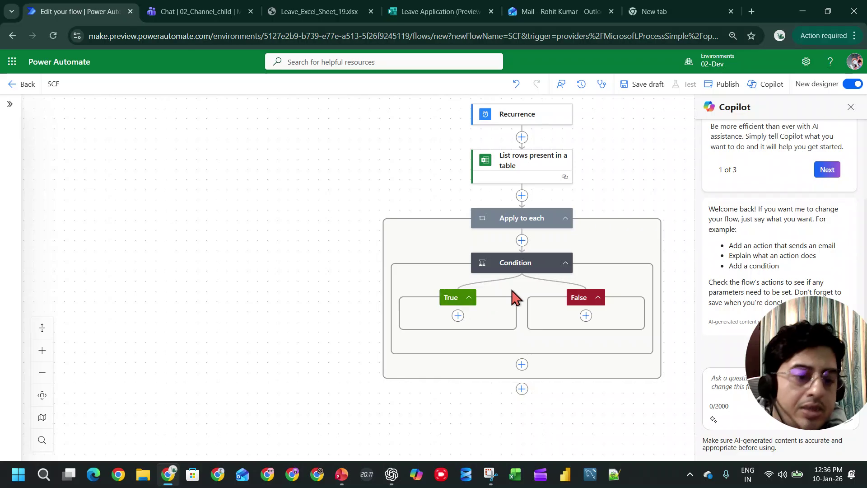
click(457, 318)
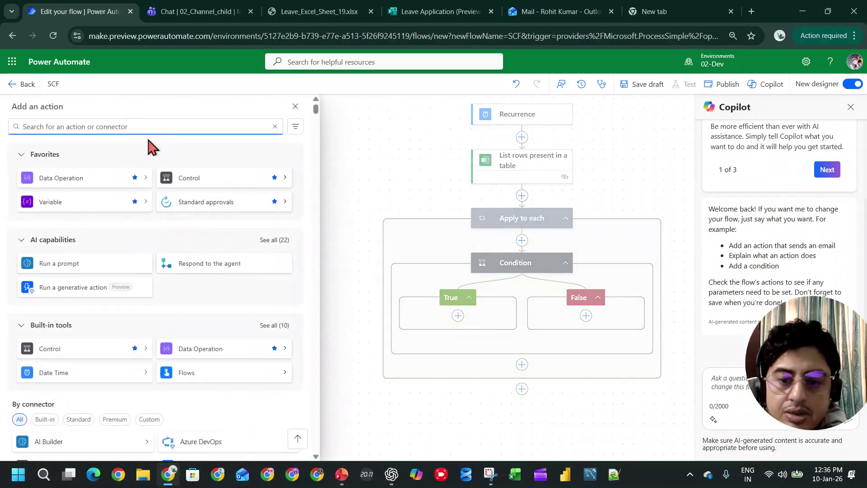
text(x)
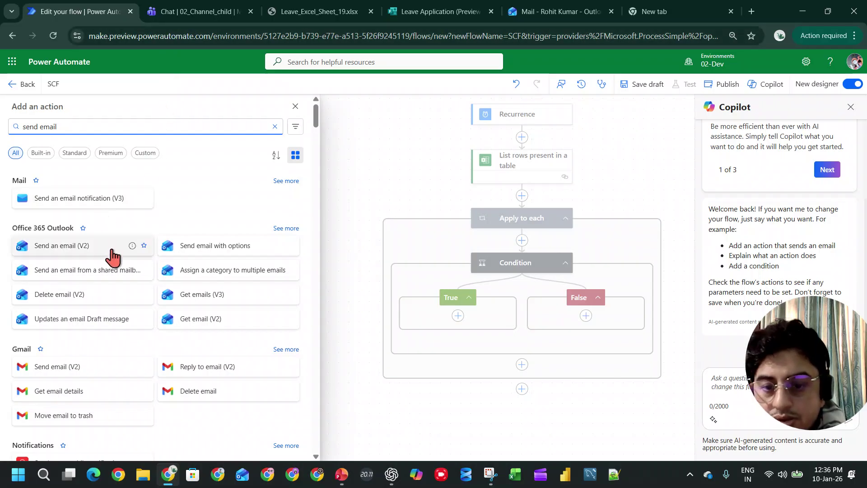
click(111, 256)
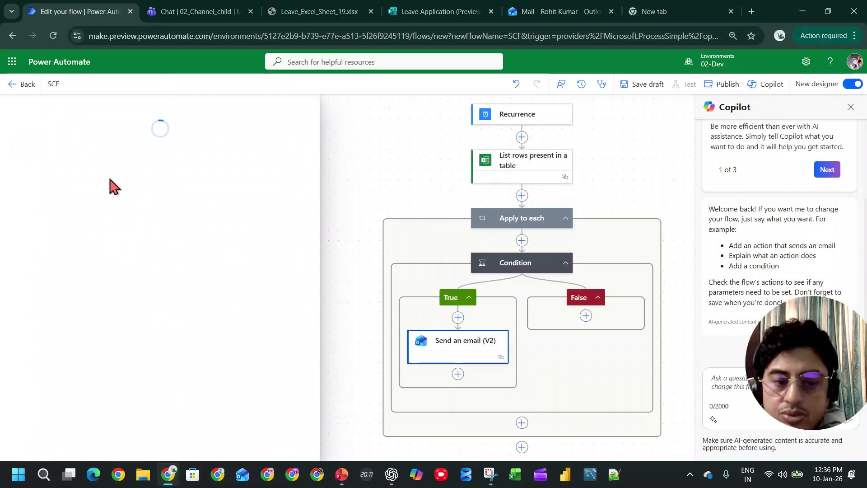
Choose the recipient for the Send an email (V2) action and enter the subject "Please APprove this".
click(118, 190)
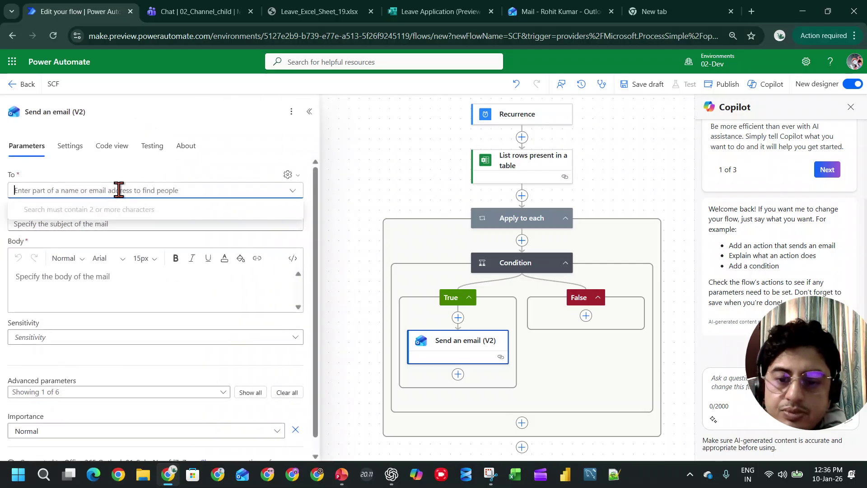
text(roh)
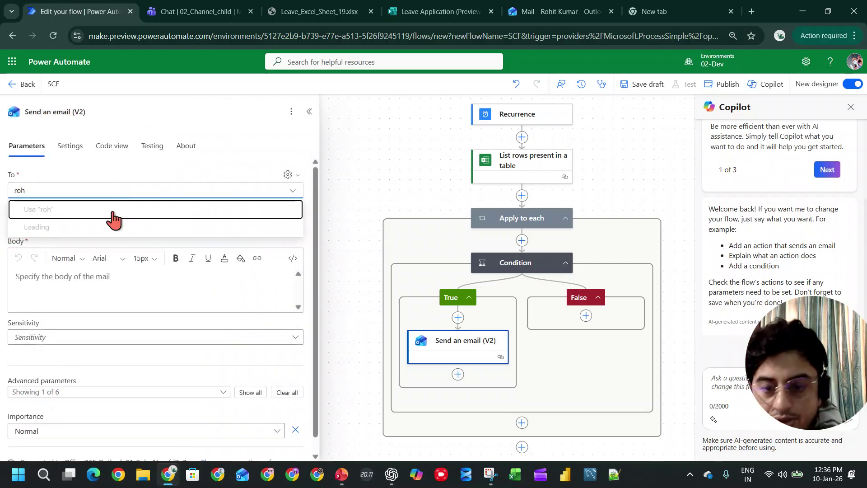
click(64, 228)
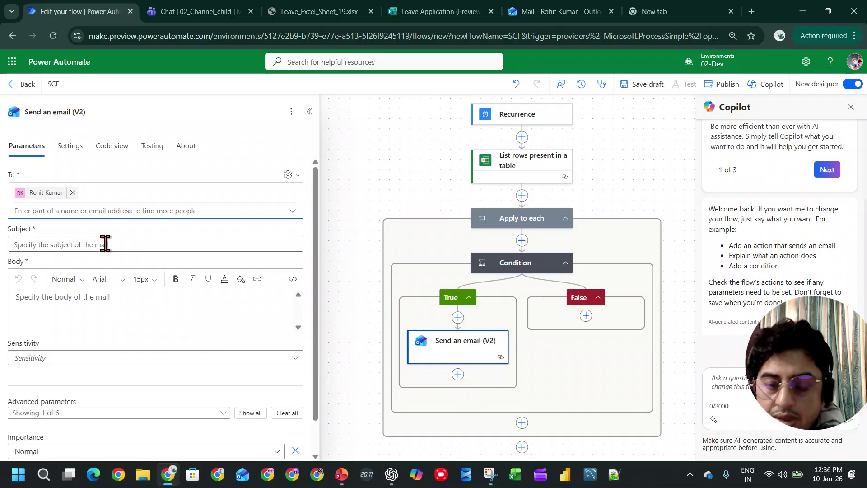
click(103, 244)
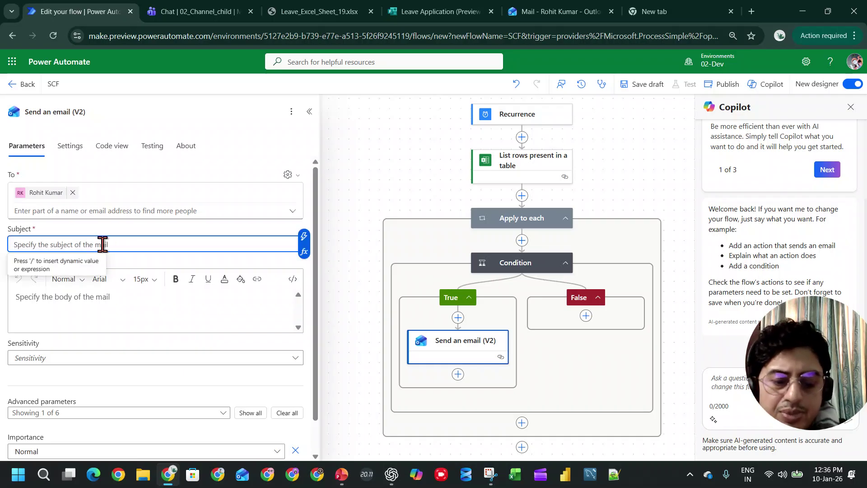
text(Please APprove this)
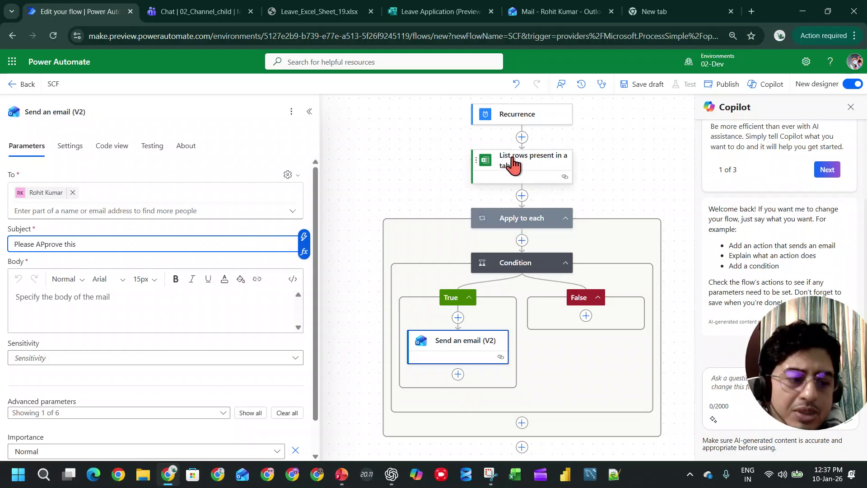
Set the Recurrence trigger's frequency to Minute.
click(536, 170)
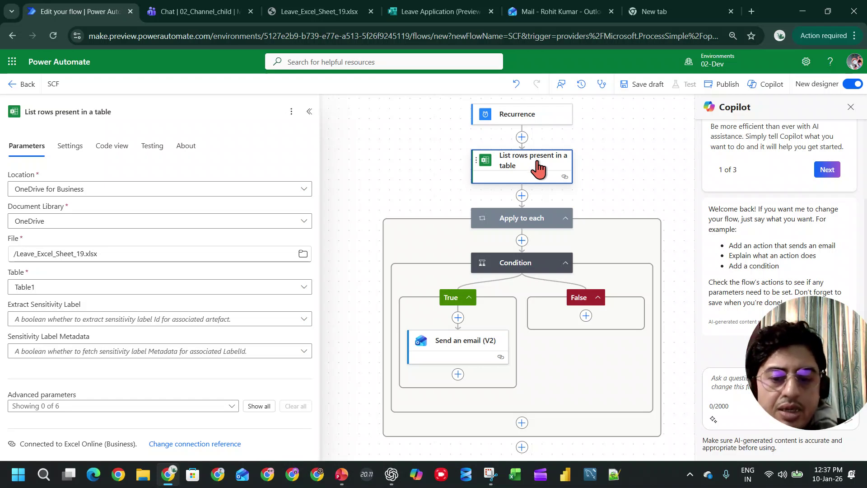
click(502, 114)
click(225, 205)
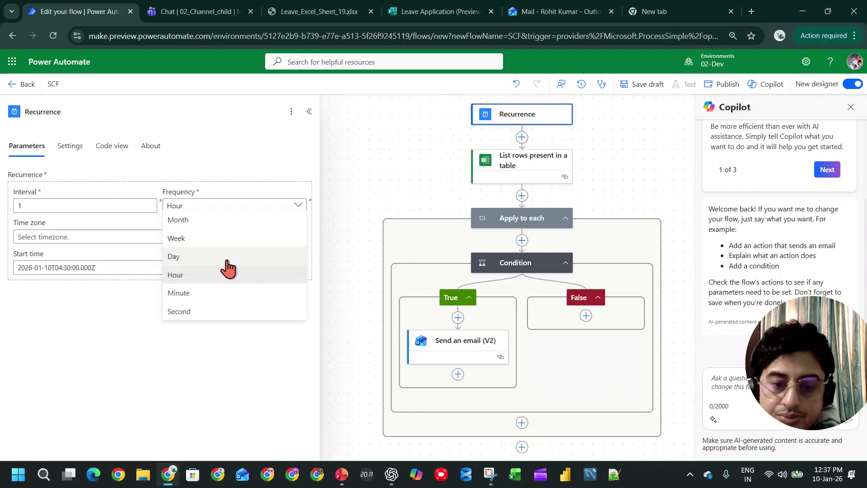
click(209, 294)
click(410, 182)
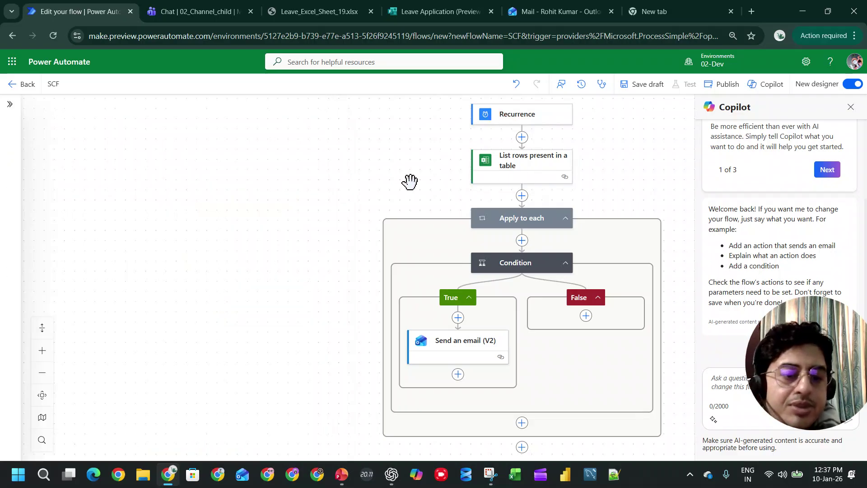
Fill the Send an email (V2) body with the Leave Status dynamic value from List rows present in a table, followed by "is this now".
click(461, 344)
scroll(124, 283, down, 1)
click(125, 283)
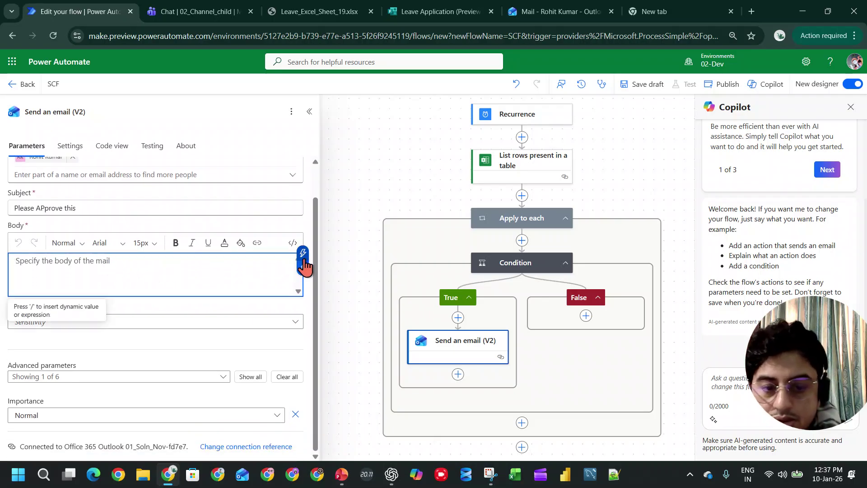
click(304, 266)
scroll(434, 335, down, 1)
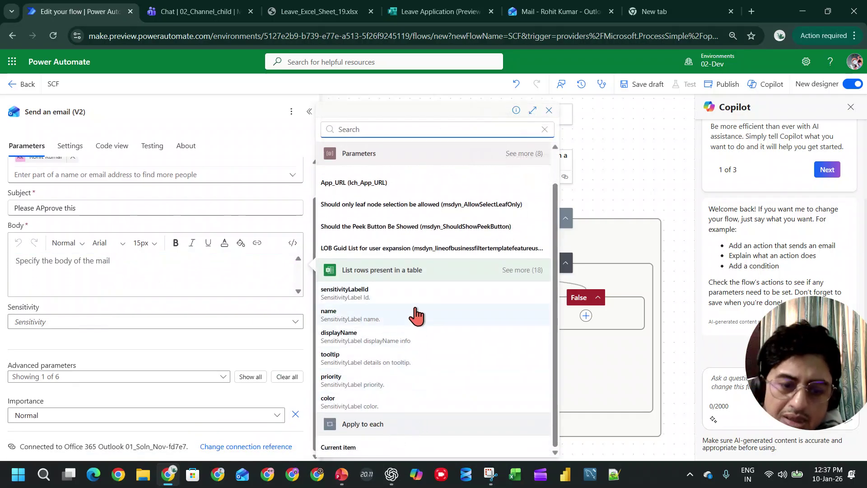
click(527, 272)
click(526, 272)
scroll(447, 388, down, 4)
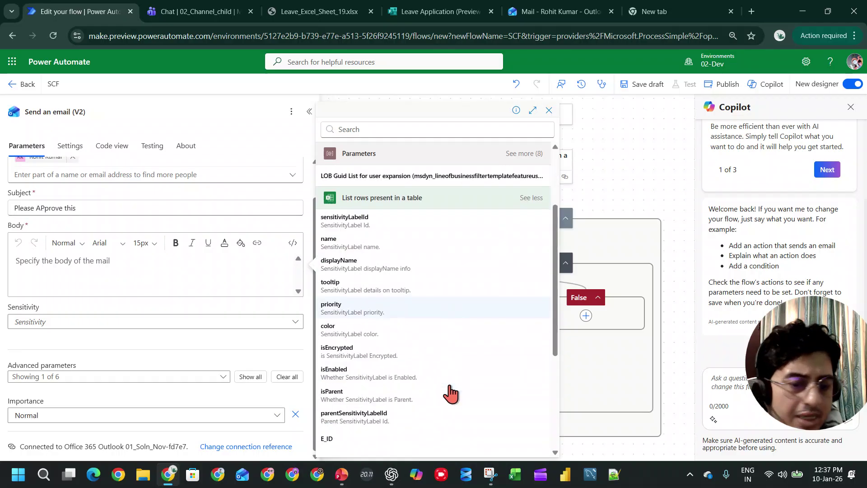
scroll(420, 343, down, 2)
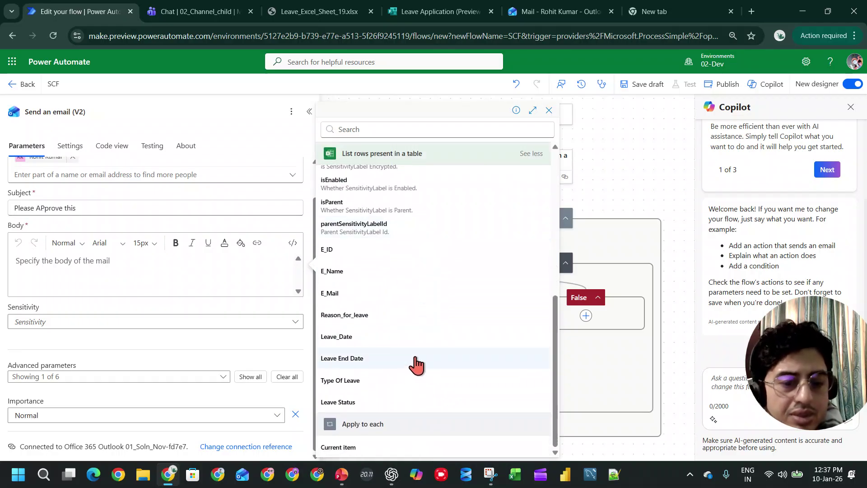
click(339, 402)
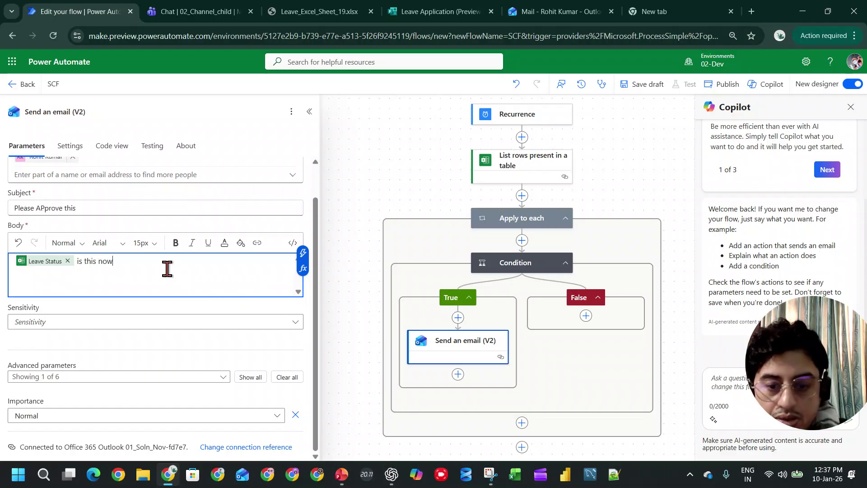
text(is this now)
Insert the utcNow() expression on a new line of the email body.
key(Return)
click(303, 278)
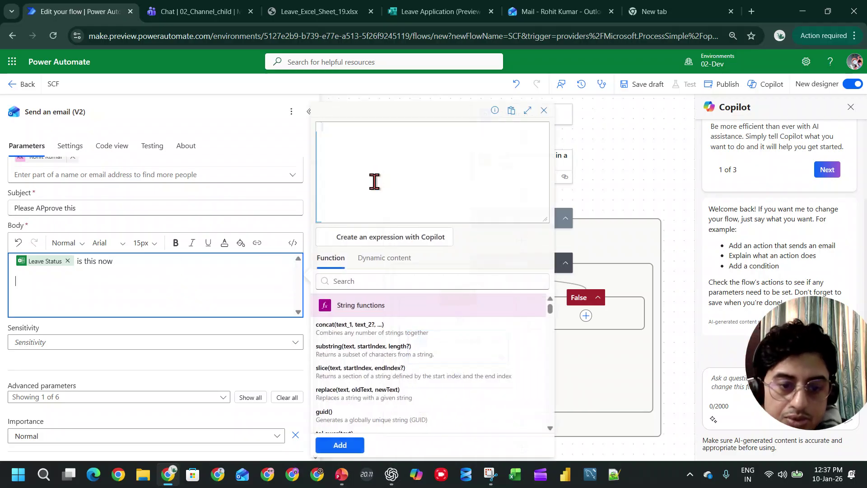
text(utc)
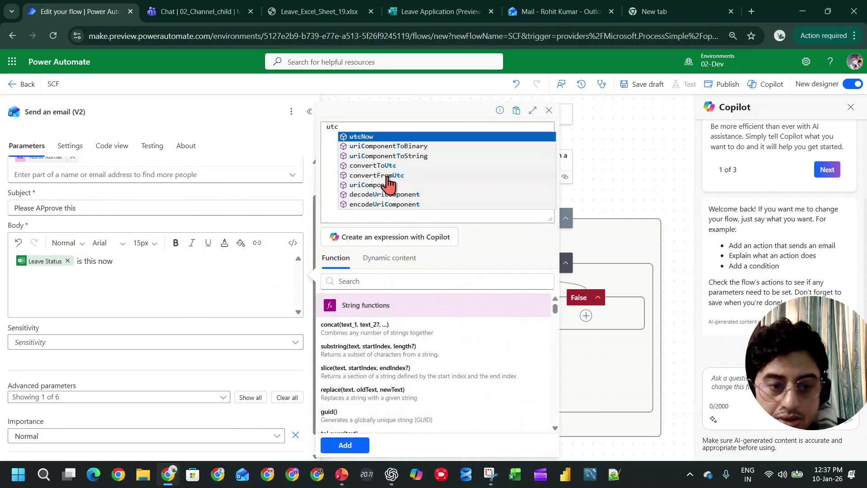
click(373, 134)
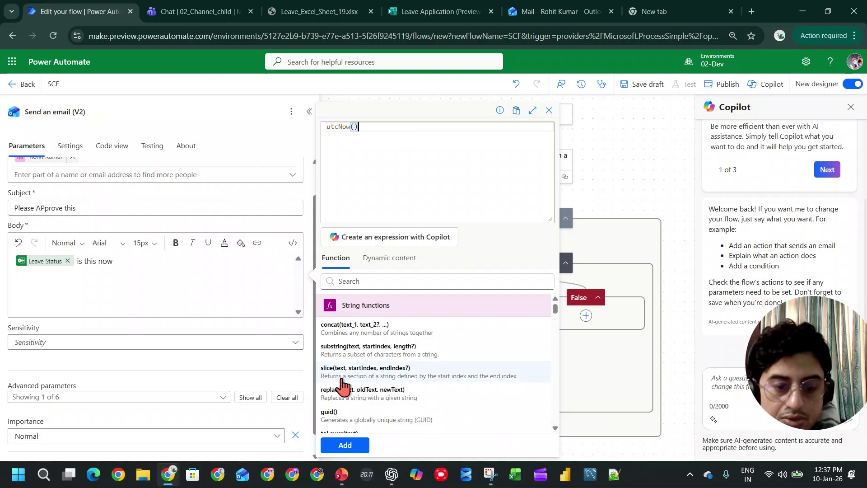
click(345, 445)
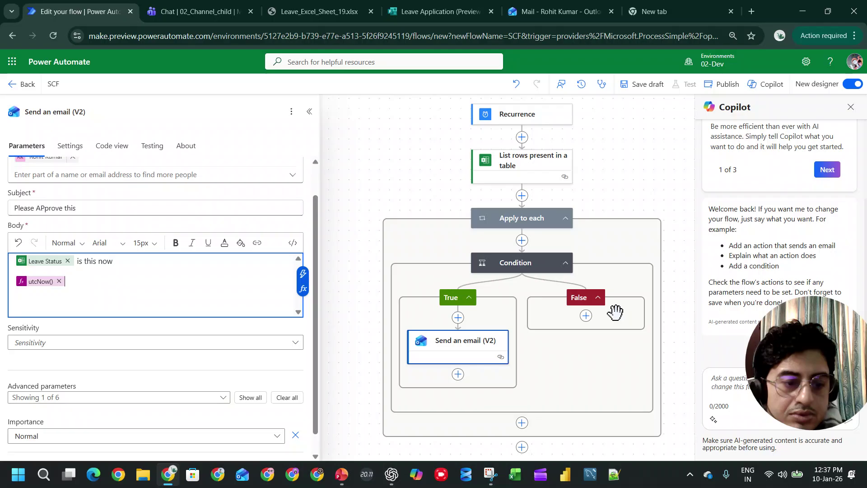
Add the Microsoft Teams Post message in a chat or channel action to the condition's False branch.
click(586, 316)
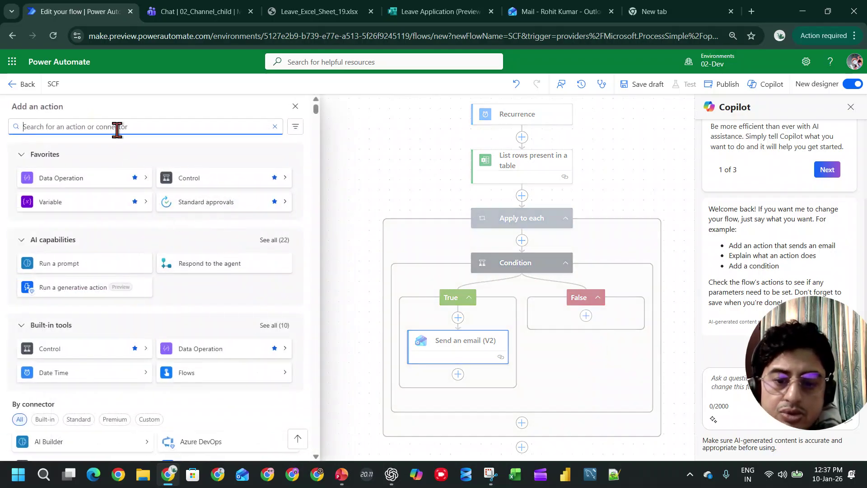
text(team)
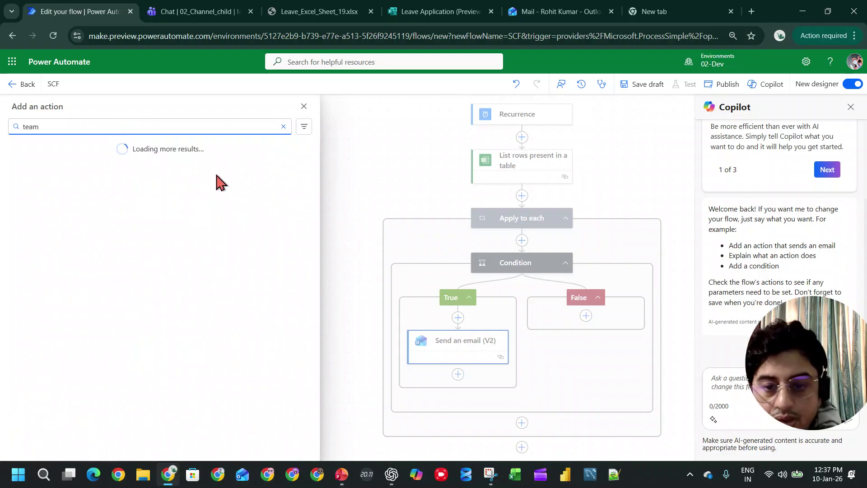
click(292, 183)
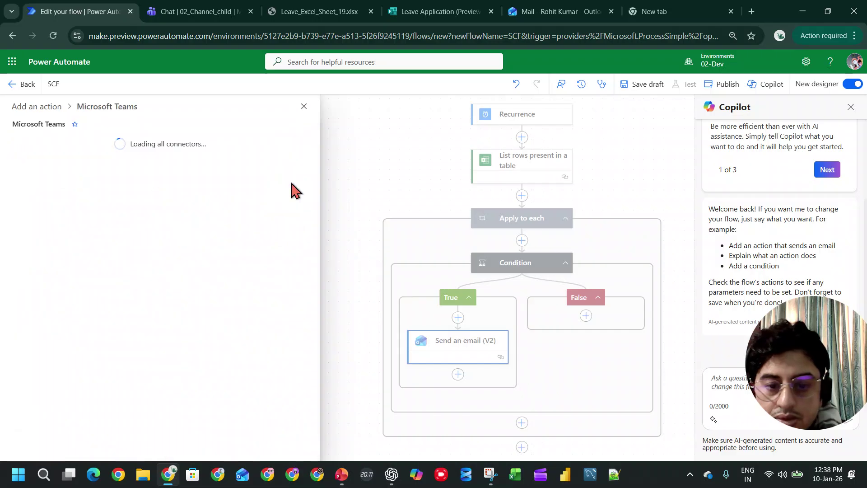
click(201, 269)
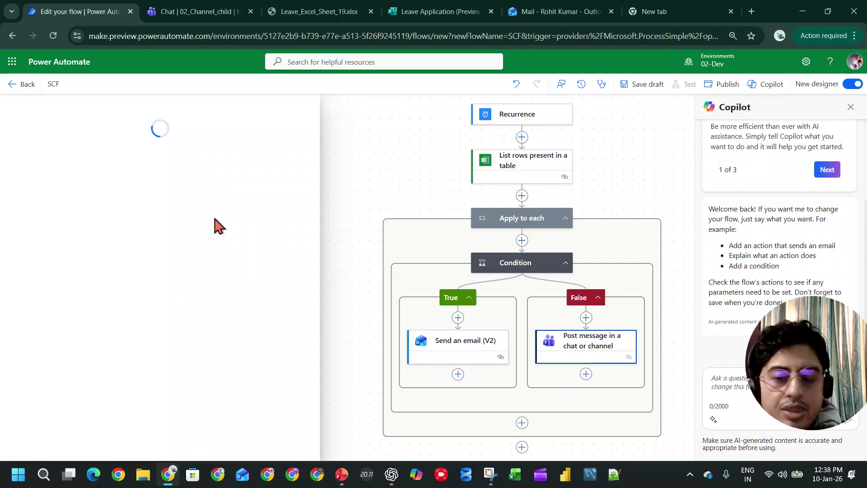
Set the Teams message to post as Flow bot in Chat with Flow bot, and try to publish the flow.
click(134, 189)
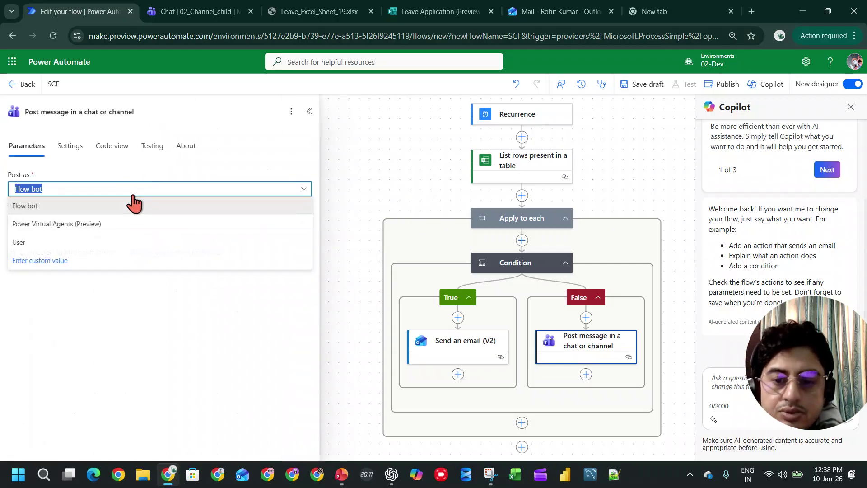
click(164, 181)
click(132, 221)
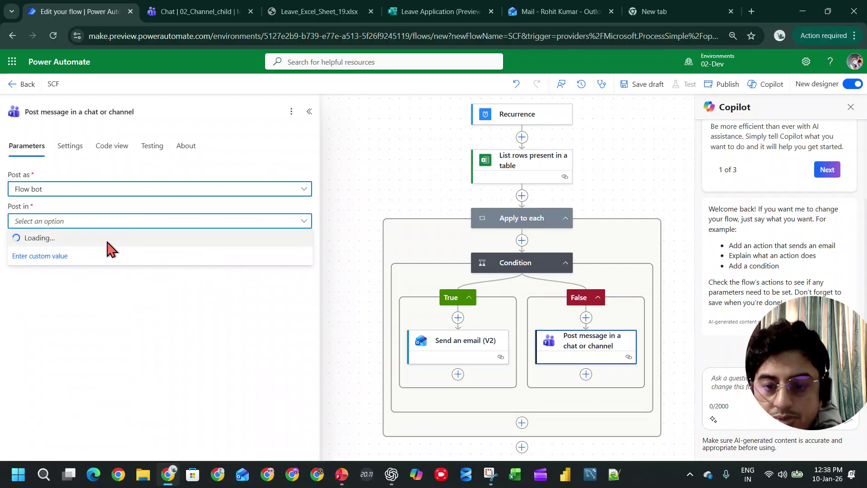
click(80, 258)
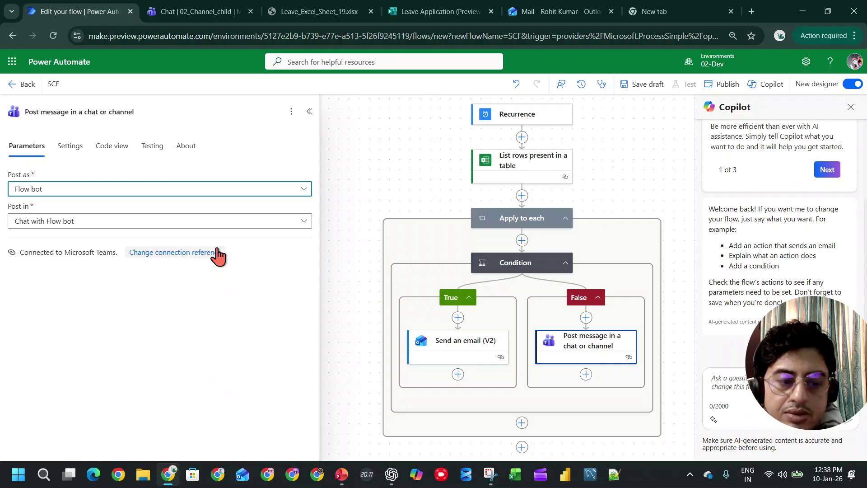
click(723, 85)
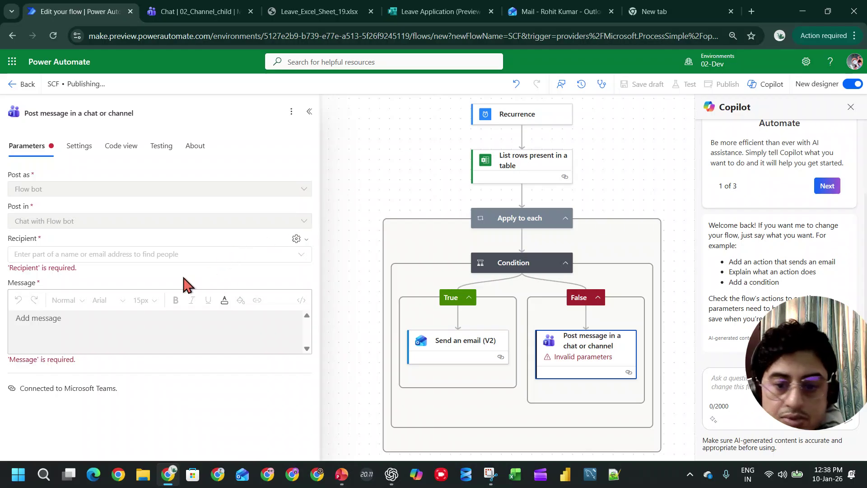
Choose the recipient for the Teams message, enter the message "Oycome", and publish the flow.
click(562, 384)
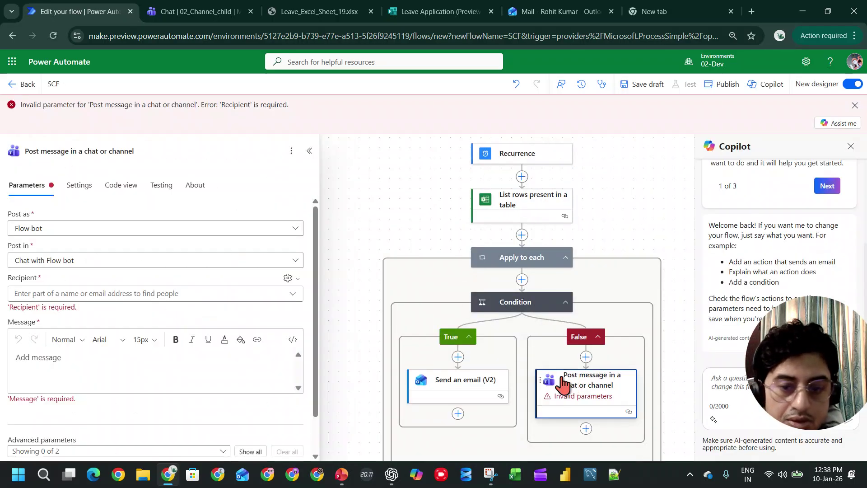
click(67, 294)
text(ro)
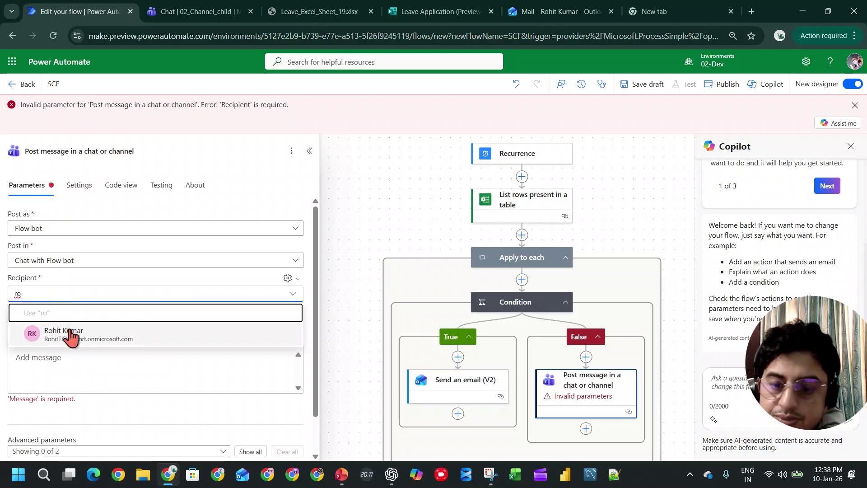
click(68, 332)
click(93, 380)
text(Oycome)
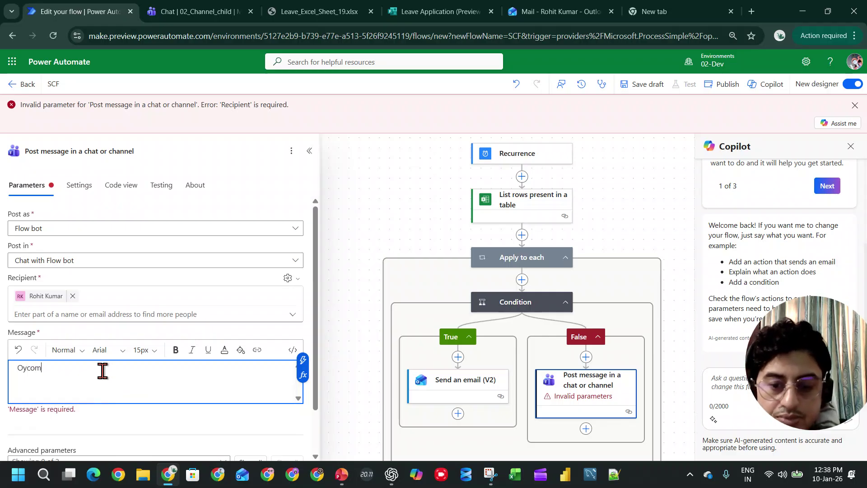
click(719, 85)
Check the channel posts and the Activity feed in Microsoft Teams, and return to the flow in Power Automate.
click(206, 10)
scroll(370, 312, up, 5)
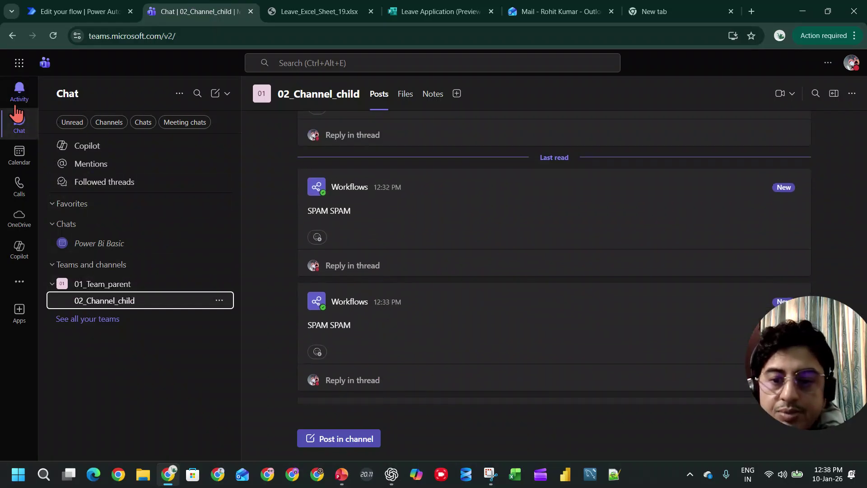
click(19, 91)
click(62, 8)
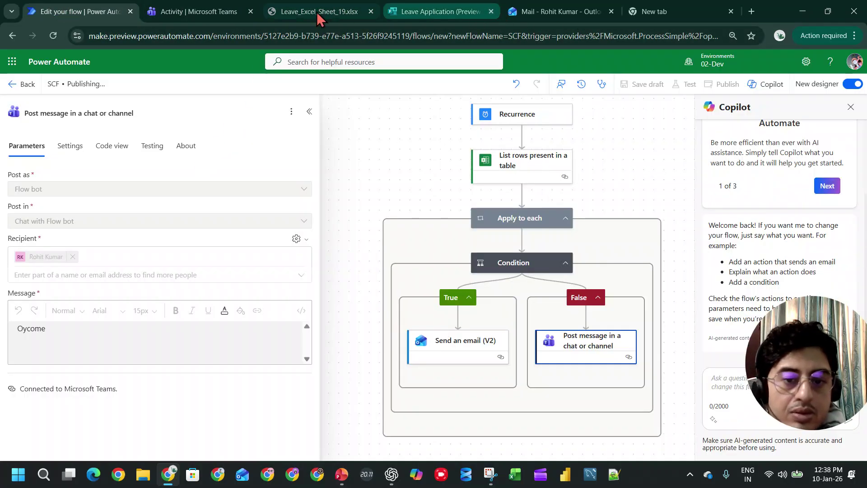
click(220, 10)
click(86, 8)
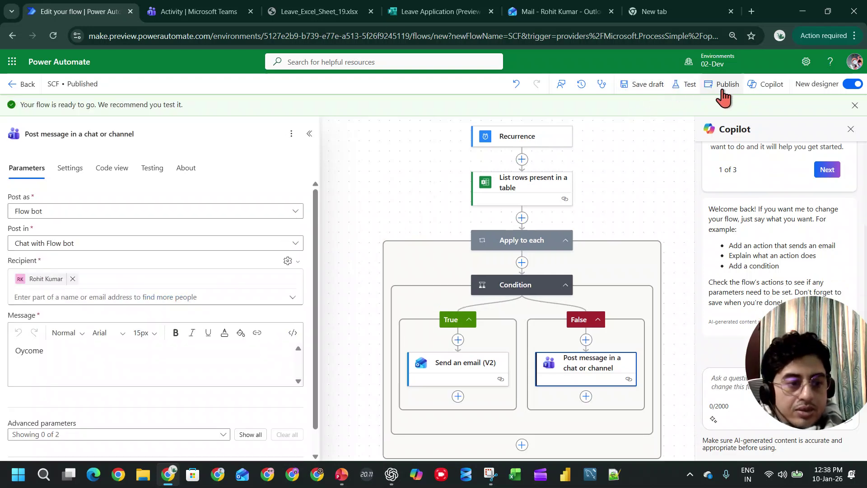
Run a manual test of the published SCF flow.
click(684, 84)
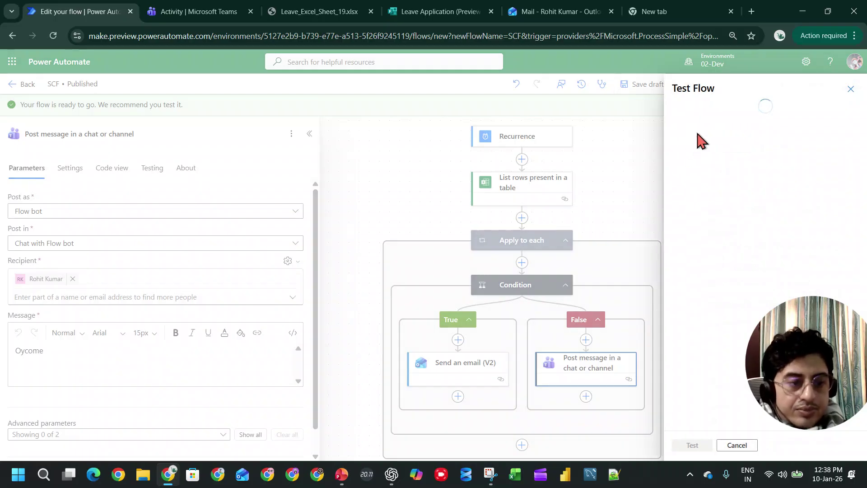
click(703, 112)
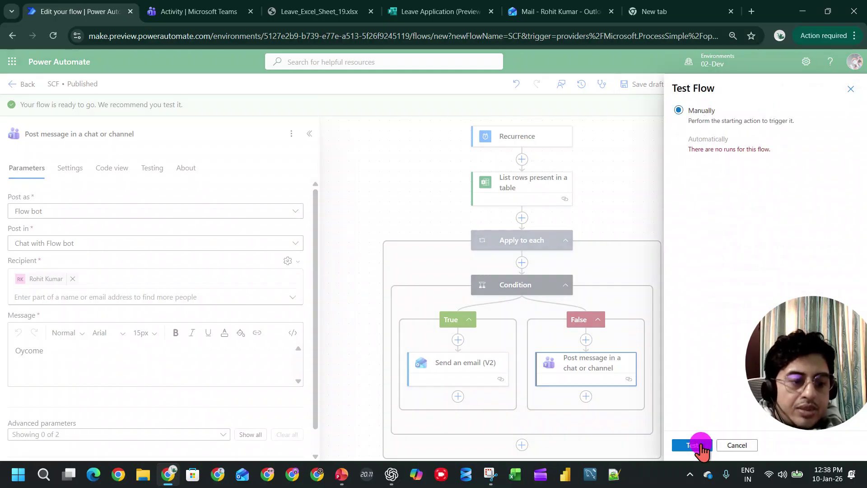
click(701, 446)
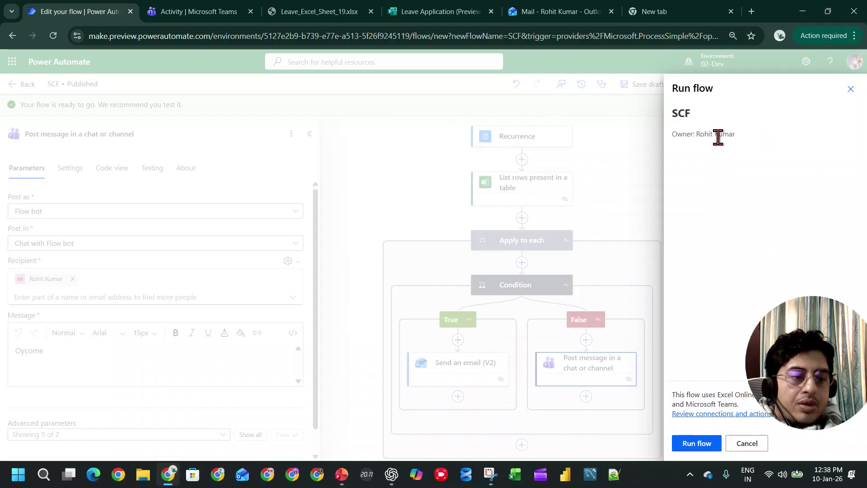
click(682, 443)
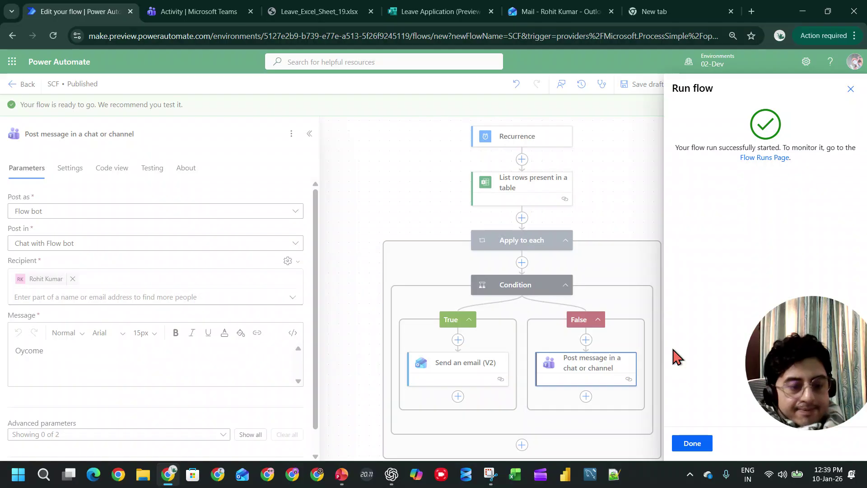
click(692, 443)
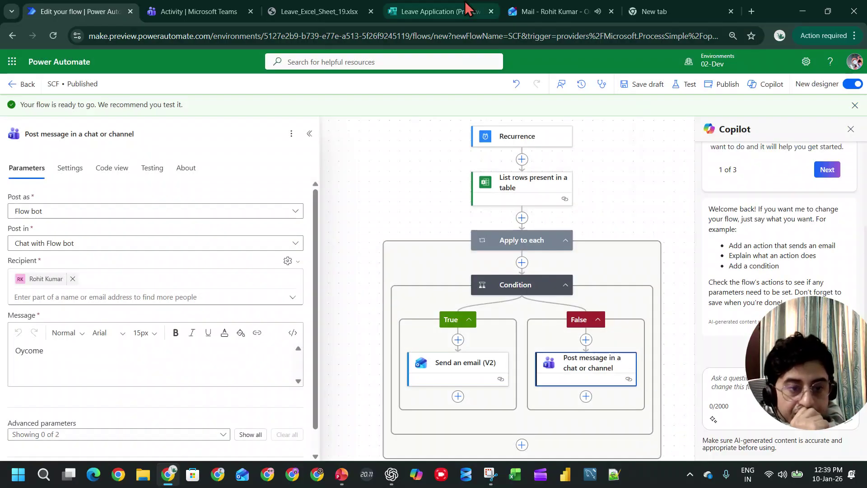
Switch to Outlook and compare the received "Please APprove this" emails, including their status text and timestamps.
click(513, 10)
click(210, 177)
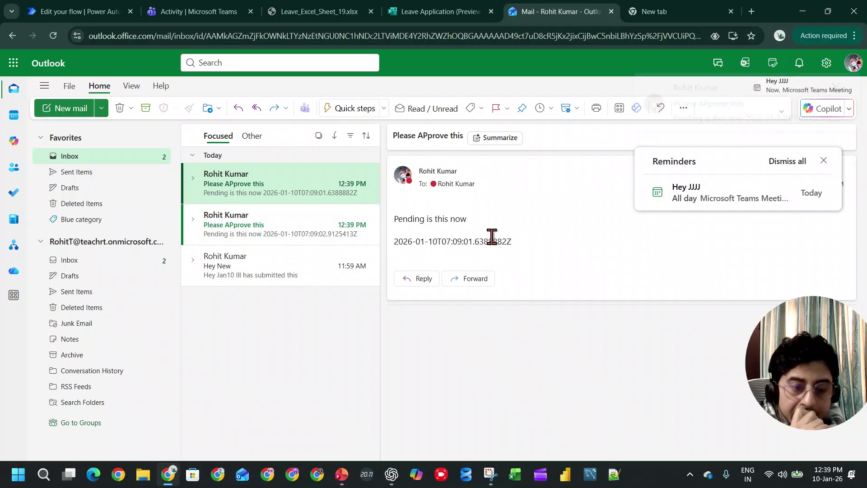
click(326, 231)
click(316, 188)
click(316, 222)
click(319, 198)
click(314, 219)
click(306, 192)
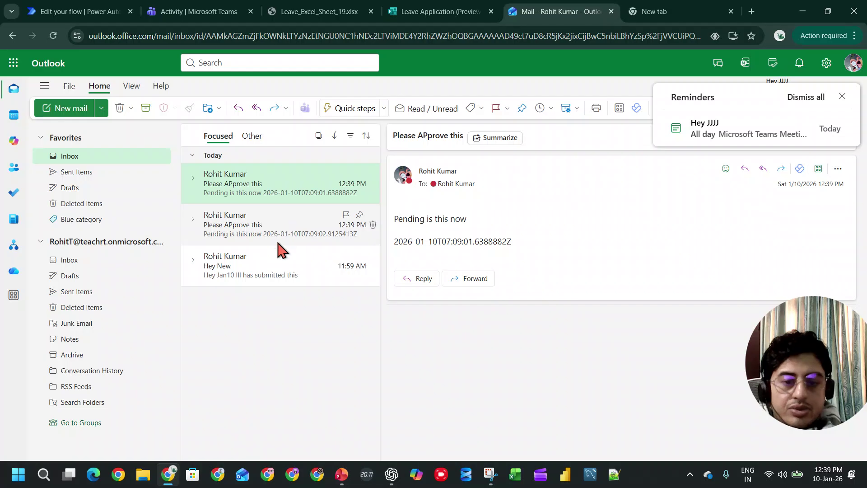
Delete all emails from the Focused inbox in Outlook.
click(130, 108)
click(138, 129)
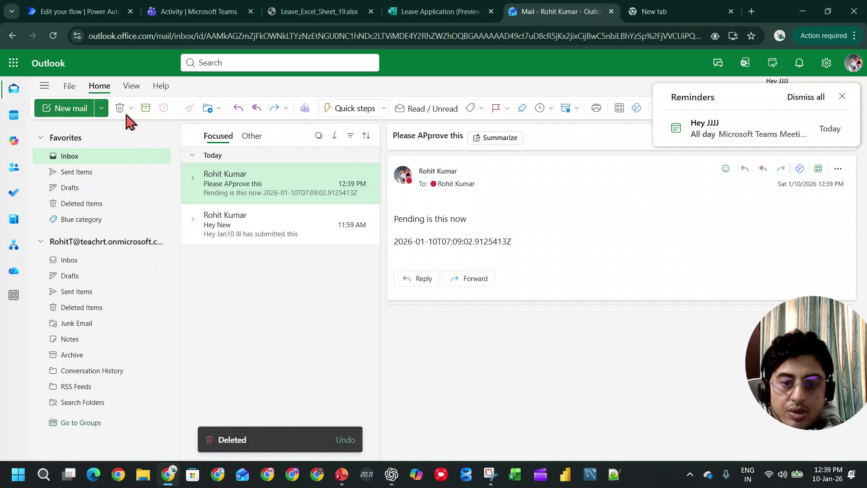
click(119, 111)
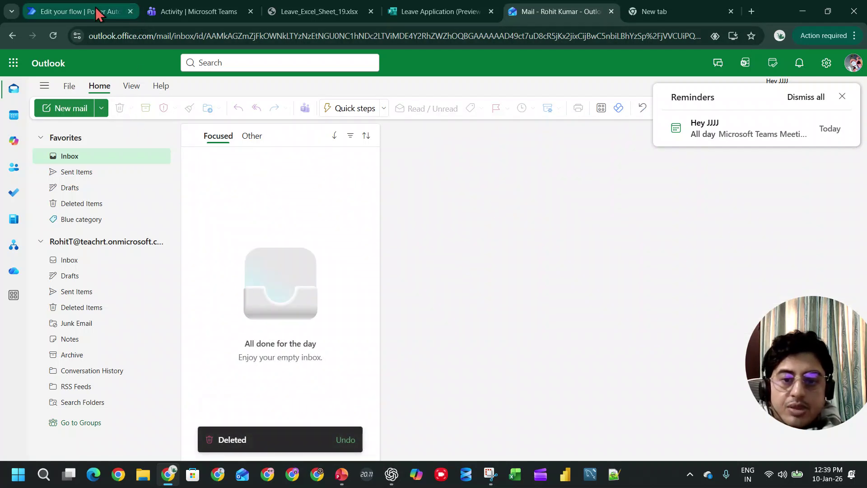
Check the Microsoft Teams activity and chats for the Flow bot message, and return to the flow in Power Automate.
click(226, 12)
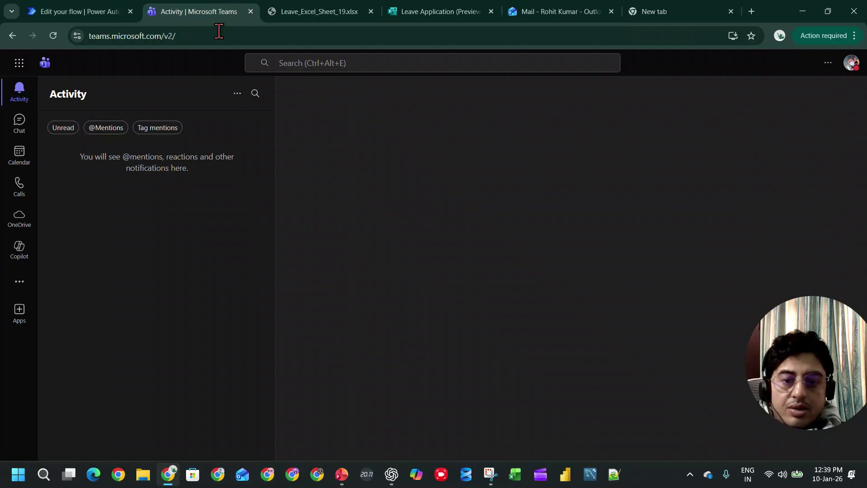
click(18, 124)
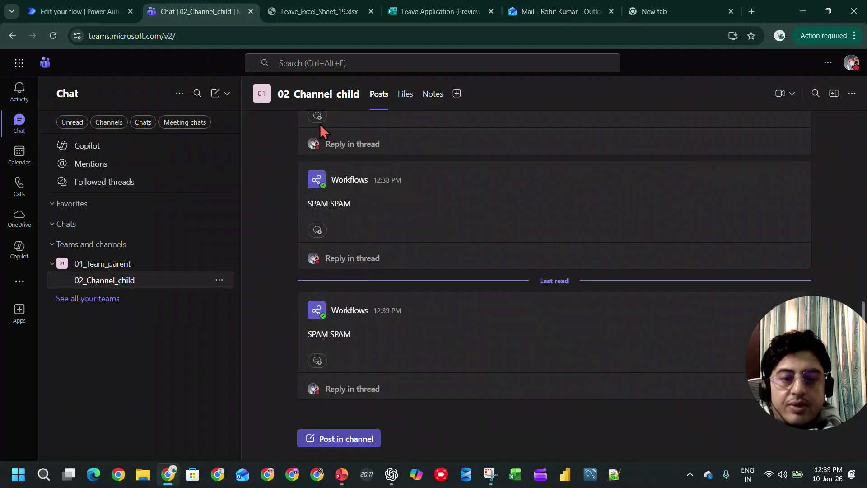
click(79, 12)
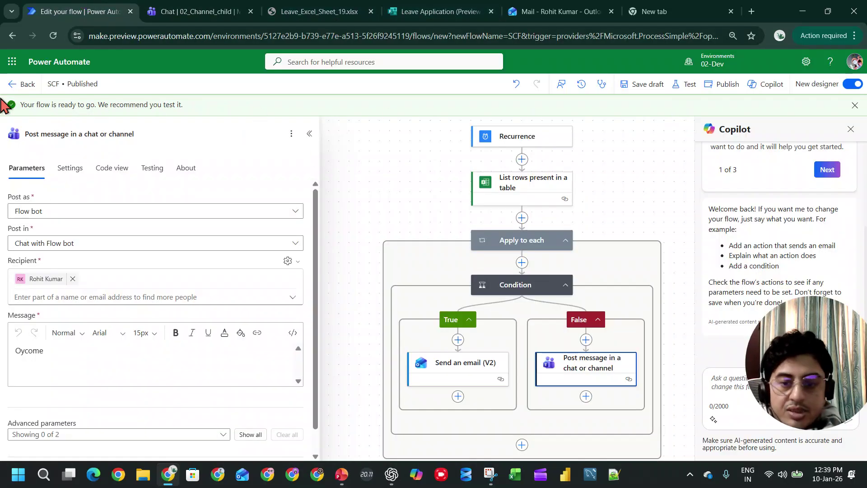
Leave the flow designer, dismiss the flow-ready notice, and open the My flows list.
click(13, 88)
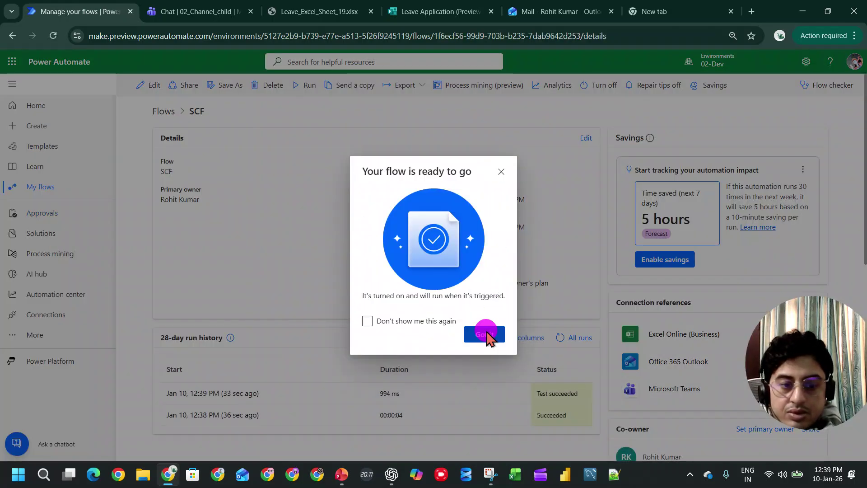
click(485, 334)
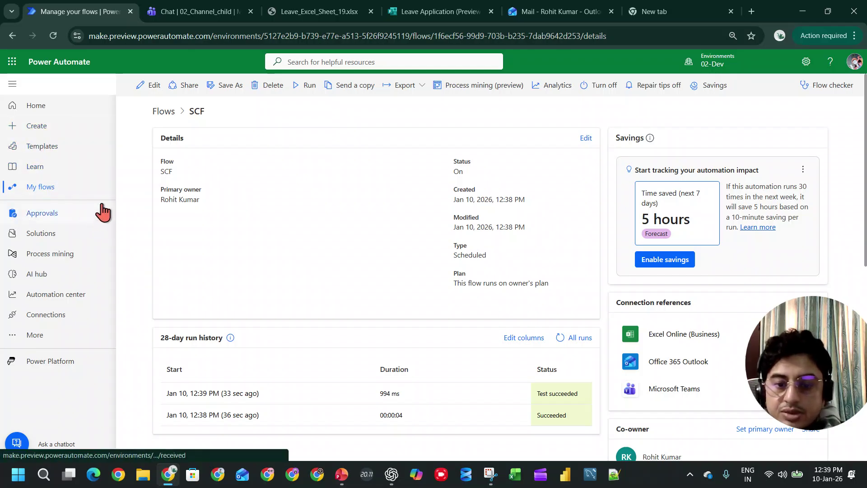
click(61, 188)
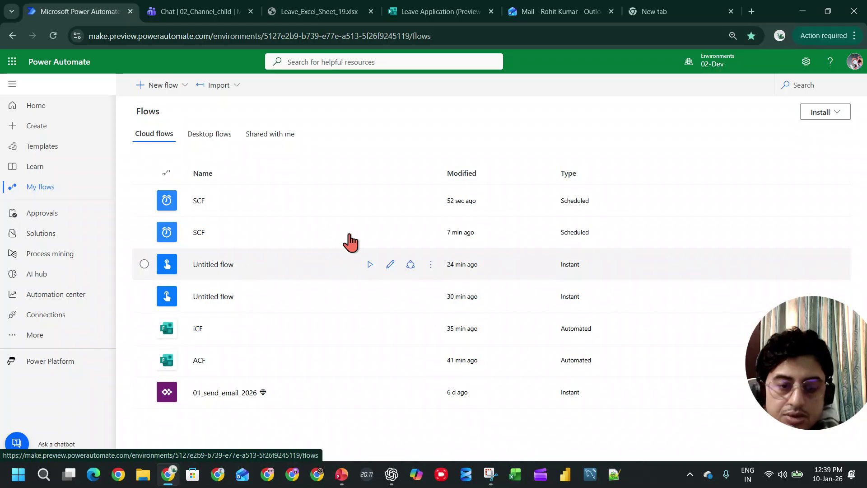
Check the Leave Status column in Leave_Excel_Sheet_19.xlsx and the 02_Channel_child posts in Teams.
click(217, 11)
click(303, 12)
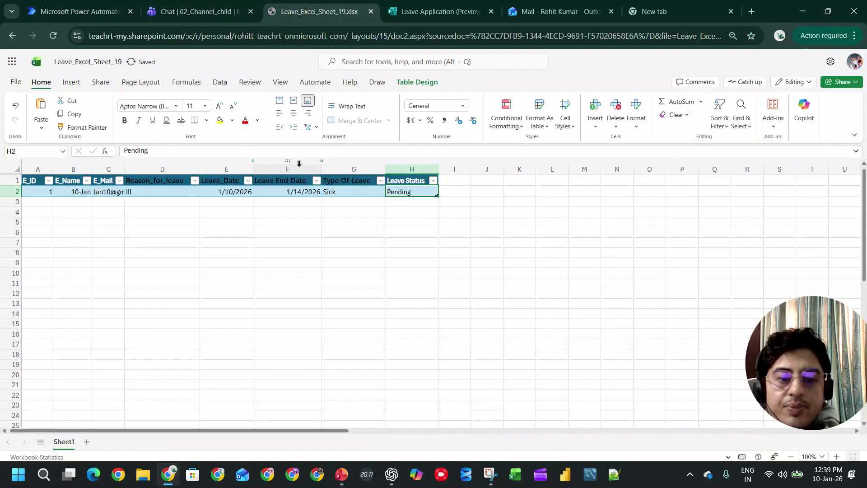
click(213, 13)
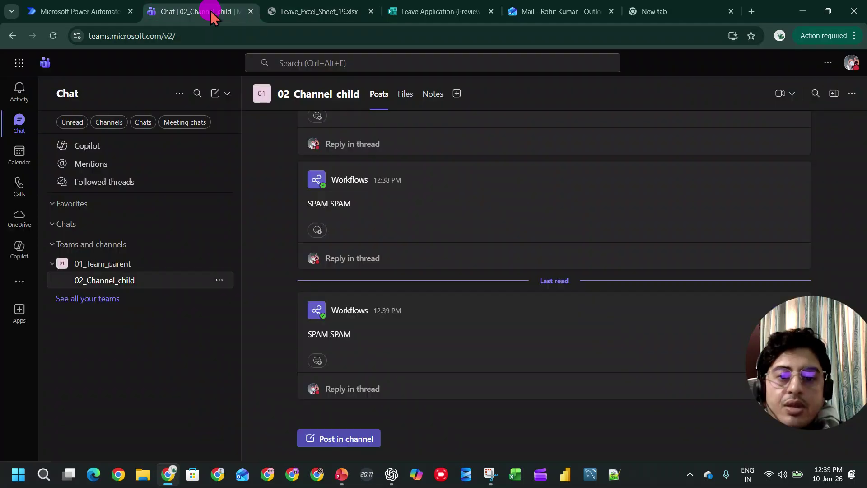
click(321, 13)
Switch to the Leave Application form and start another response with E_ID 12, E_Name st, E_Mail sp and Reason_for_leave HI.
click(442, 14)
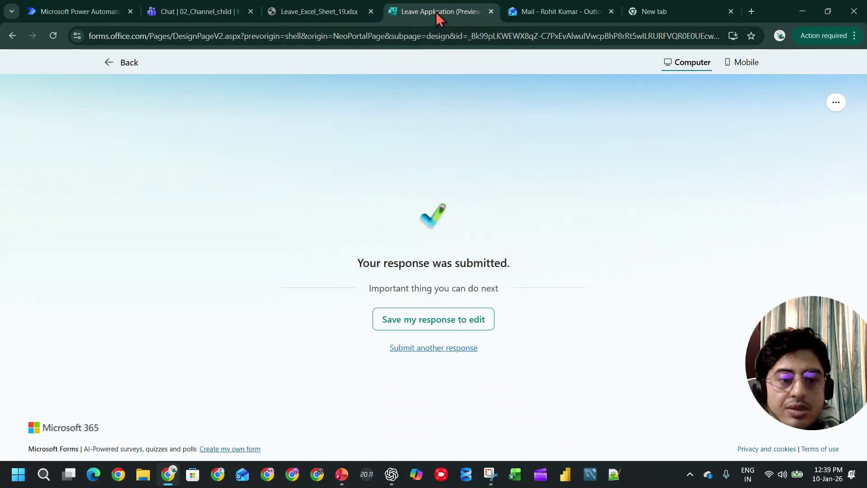
click(423, 348)
click(281, 244)
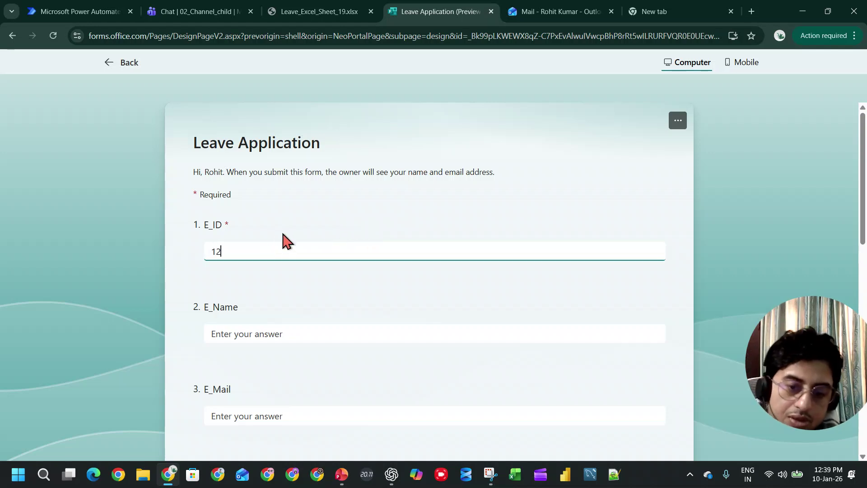
click(271, 334)
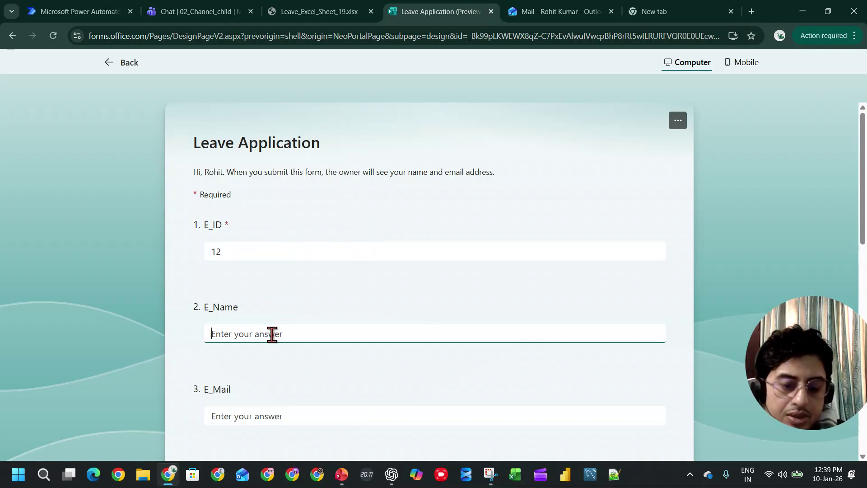
text(st)
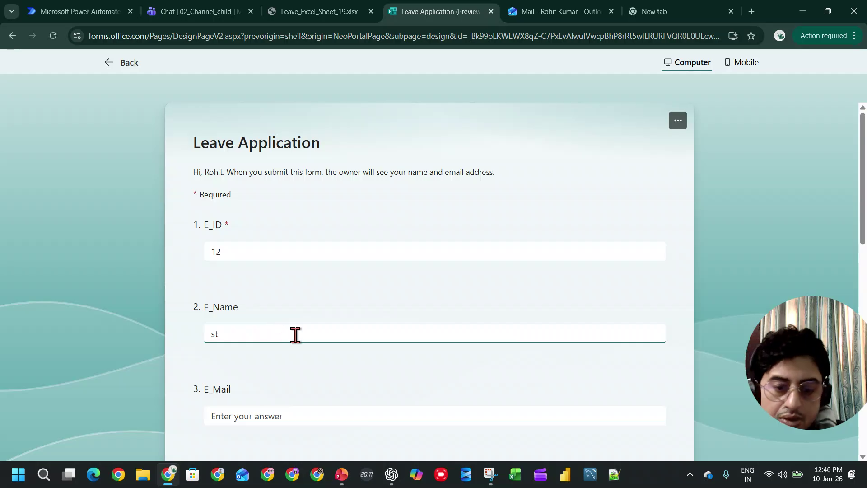
scroll(294, 335, down, 2)
click(295, 299)
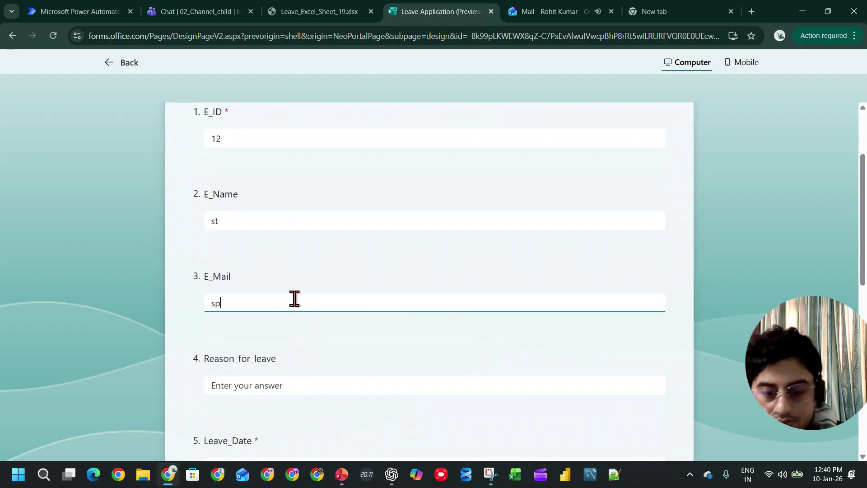
scroll(295, 310, down, 2)
click(261, 271)
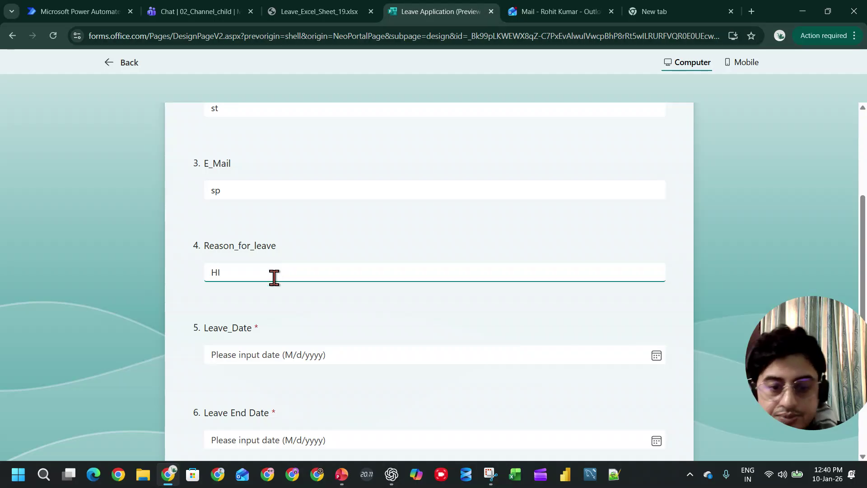
Set Leave_Date to 1/16/2026, Leave End Date to 1/21/2026 and Type Of Leave to Matrniy, and submit the response.
click(257, 354)
click(297, 277)
click(272, 436)
click(265, 375)
scroll(265, 382, down, 4)
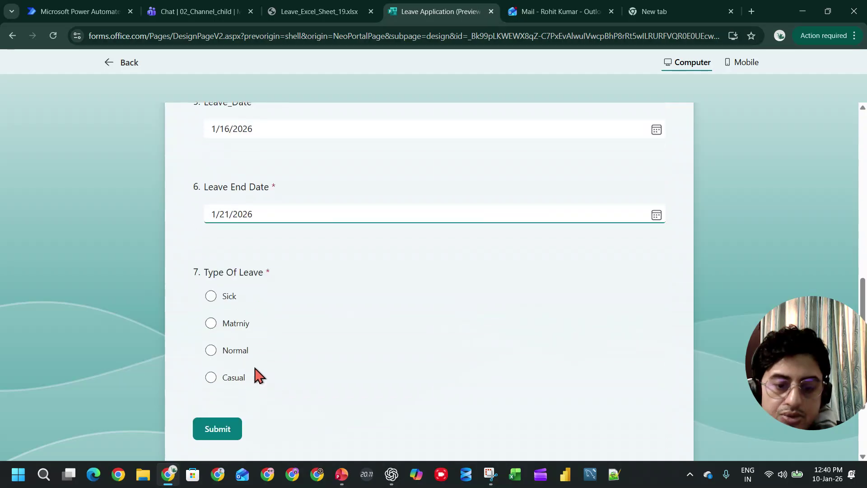
click(234, 323)
click(235, 430)
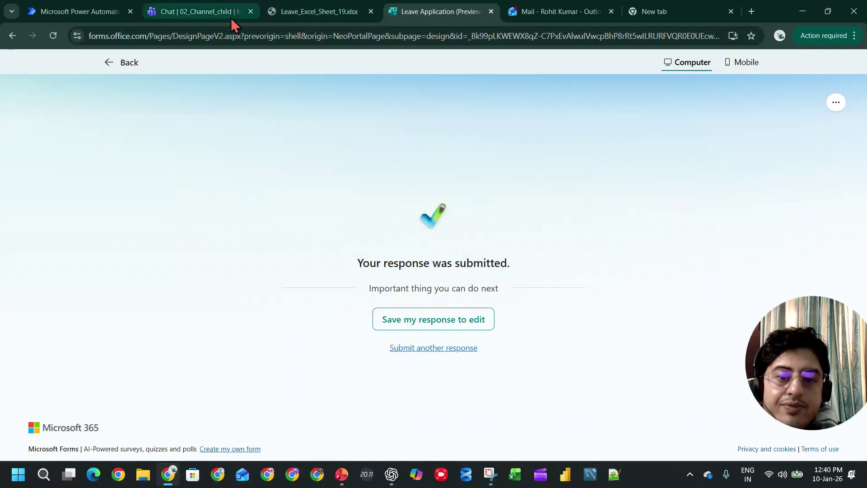
Check the 02_Channel_child posts in Teams, and open the "Please APprove this" email in Outlook.
click(218, 13)
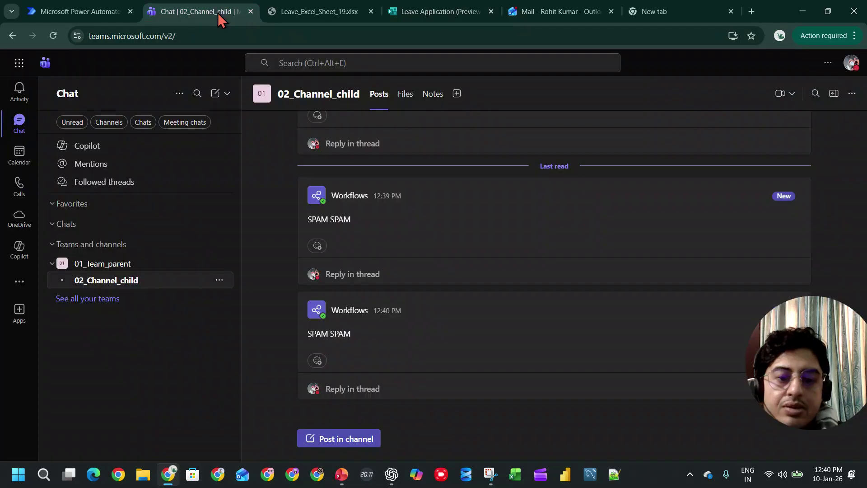
click(510, 12)
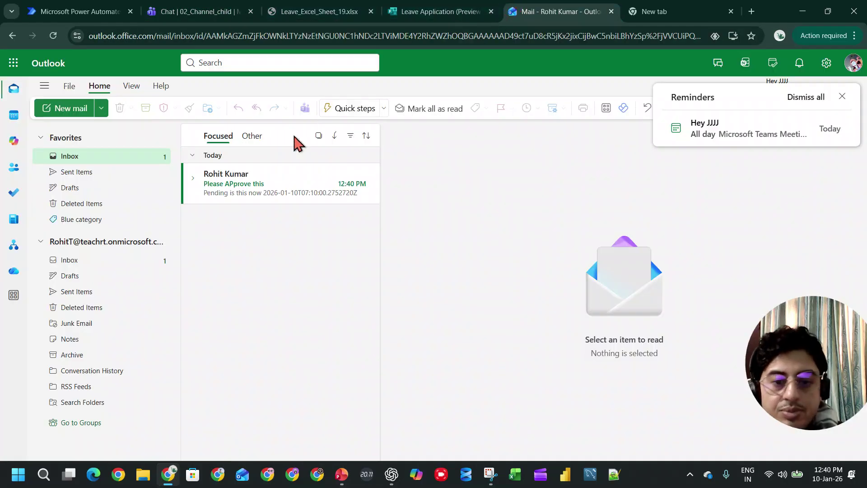
click(247, 192)
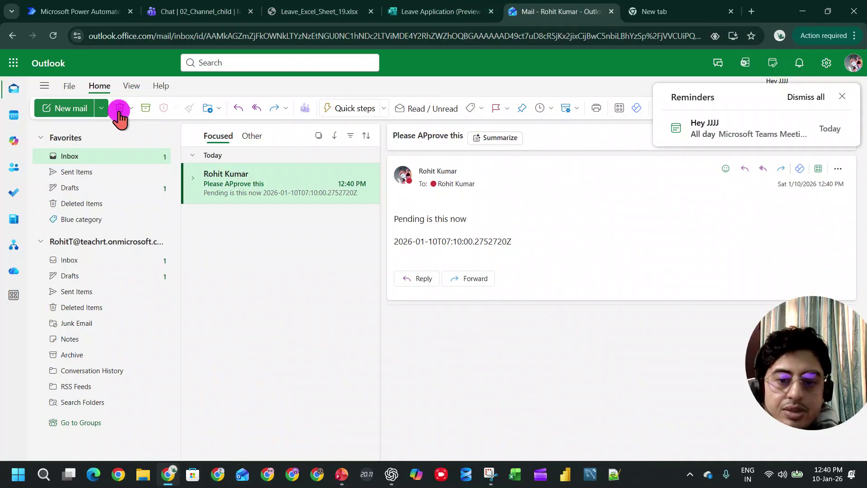
Delete the "Please APprove this" email and clear the "Hey New" submission emails from the Focused inbox.
click(119, 111)
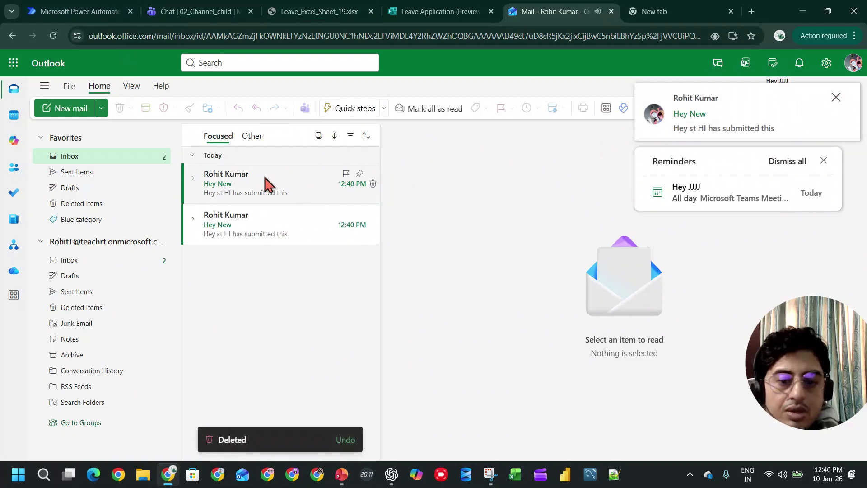
click(262, 180)
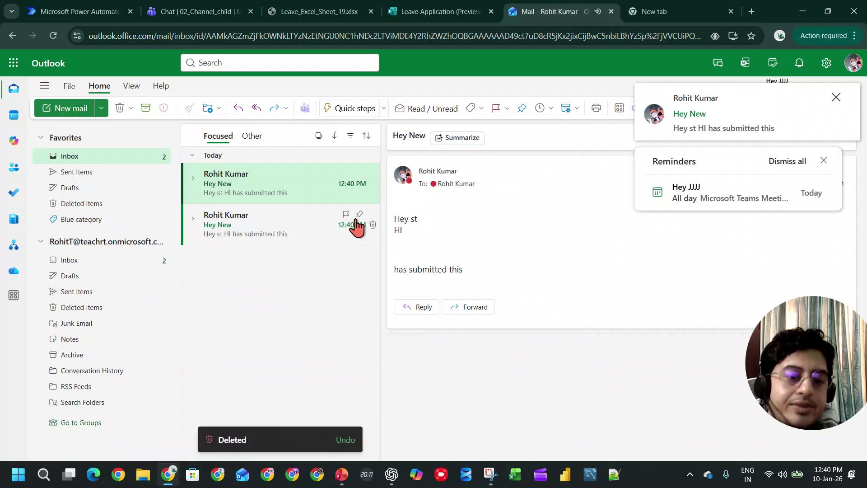
click(255, 220)
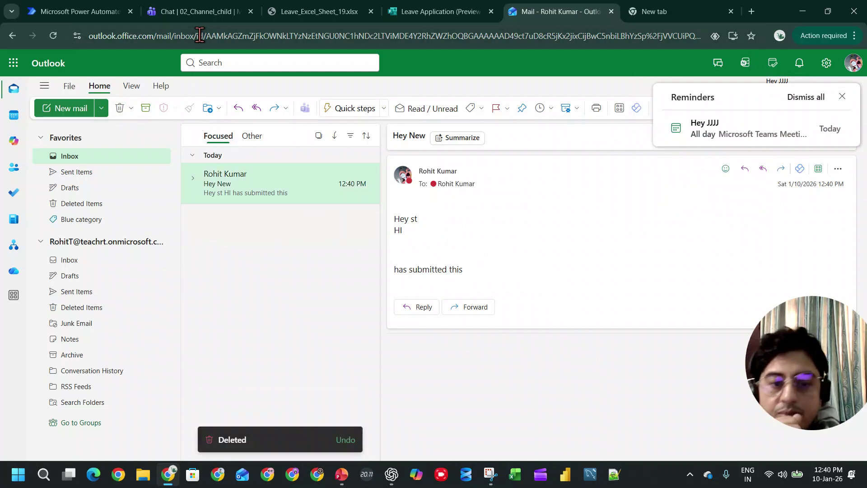
click(120, 112)
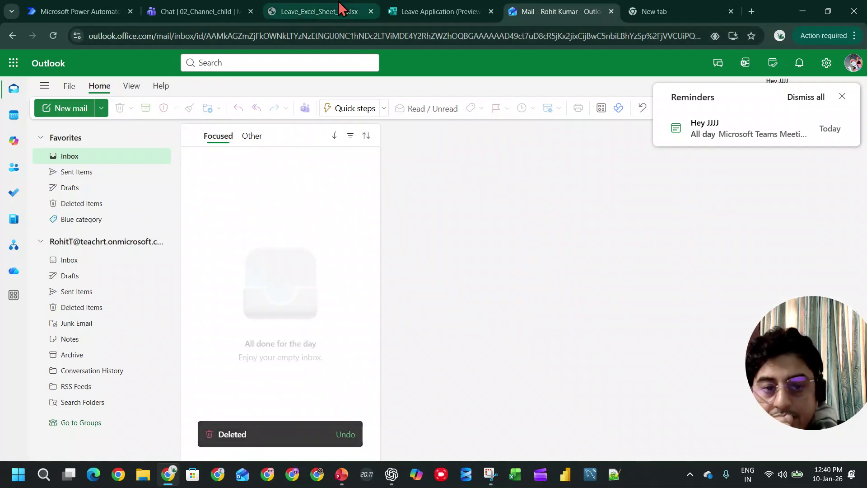
Switch to Leave_Excel_Sheet_19.xlsx and change the first record's Leave Status in H2 to Aprrove.
click(420, 11)
click(321, 12)
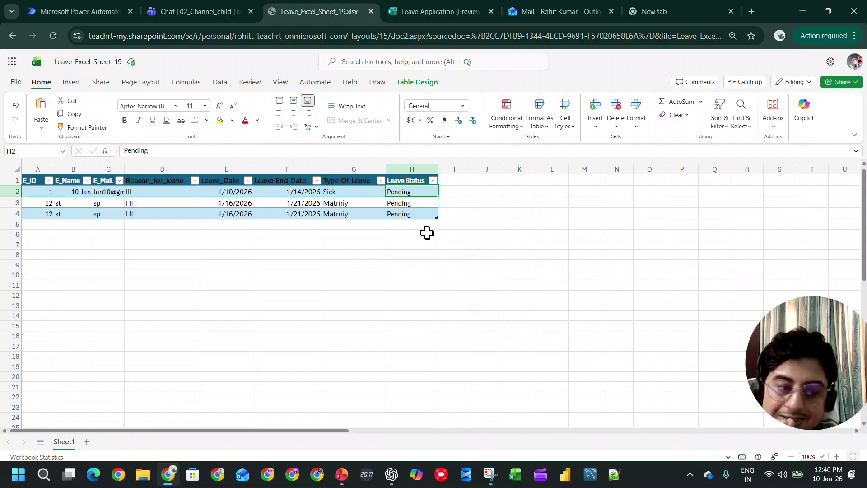
click(494, 242)
click(412, 192)
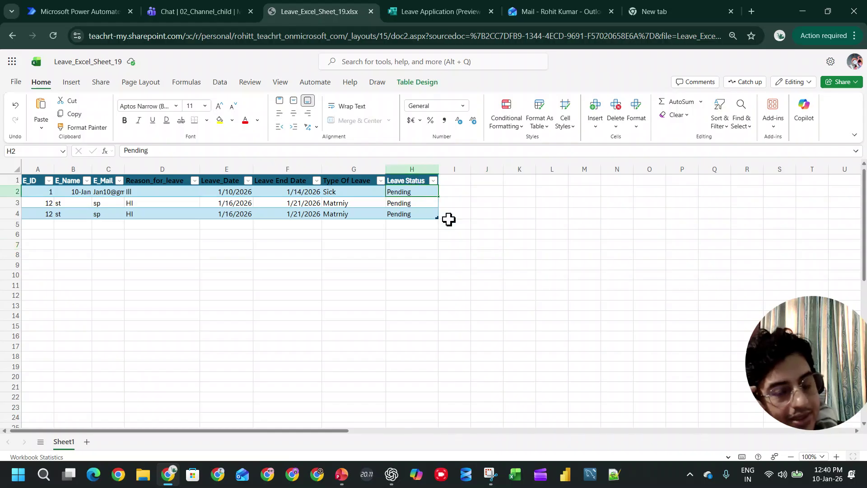
text(A)
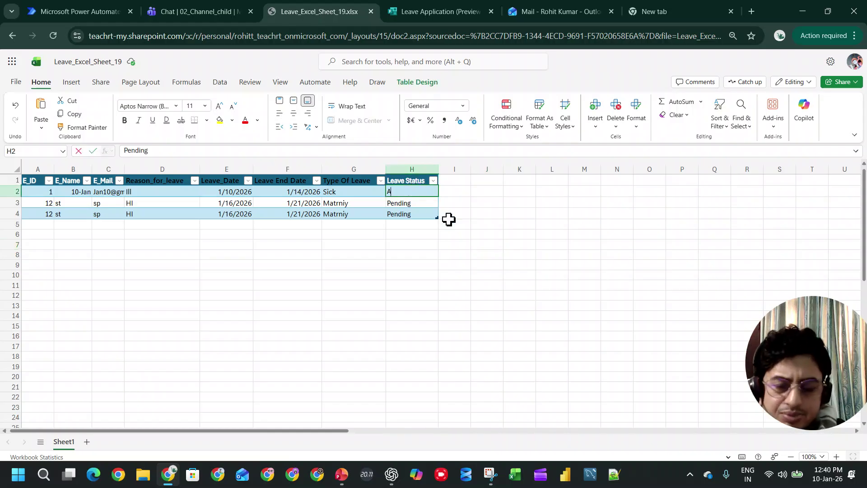
text(prrove)
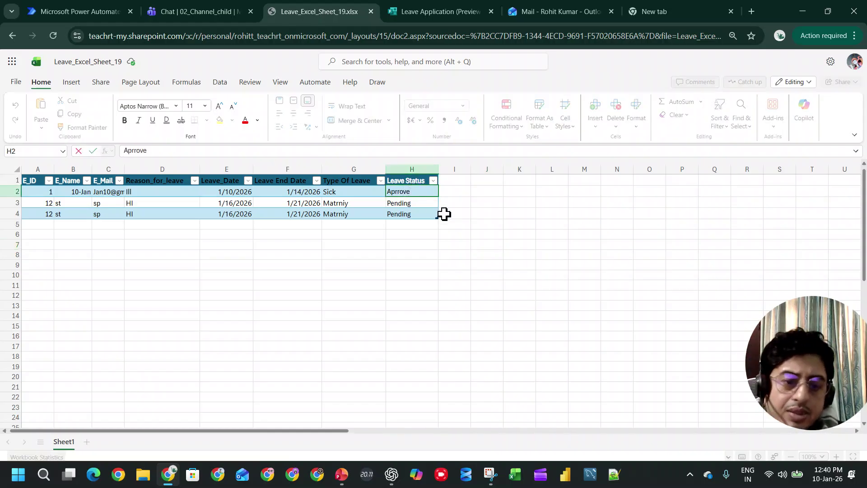
Set the second record's Leave Status in cell H3 to "Let yo u".
click(430, 201)
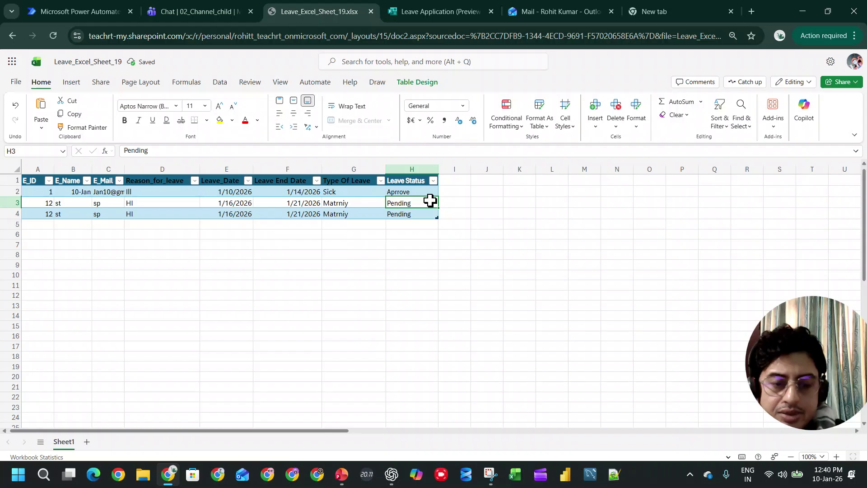
text(Let yo u)
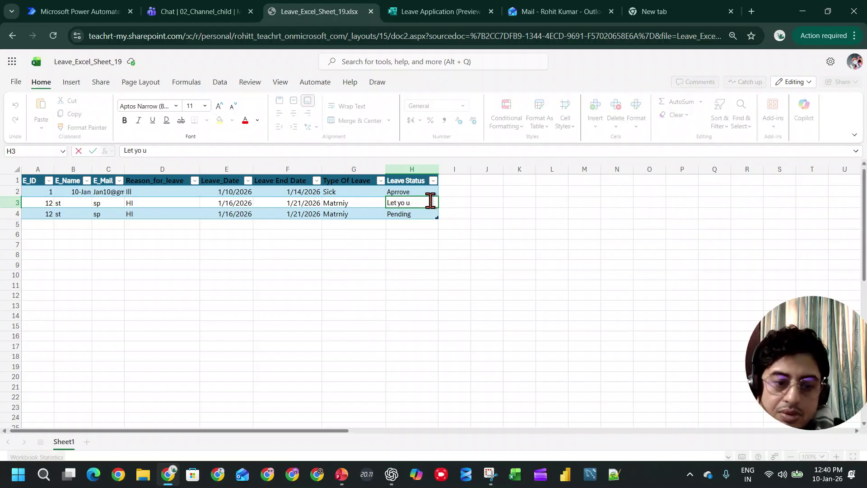
key(Return)
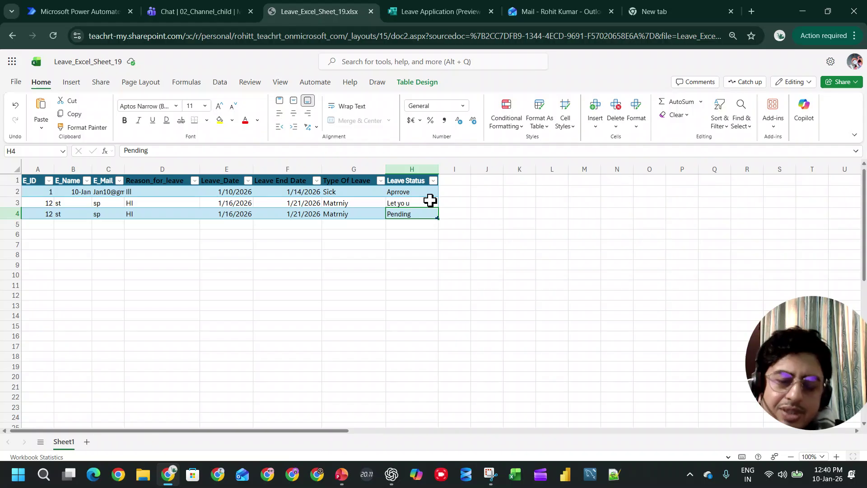
click(452, 201)
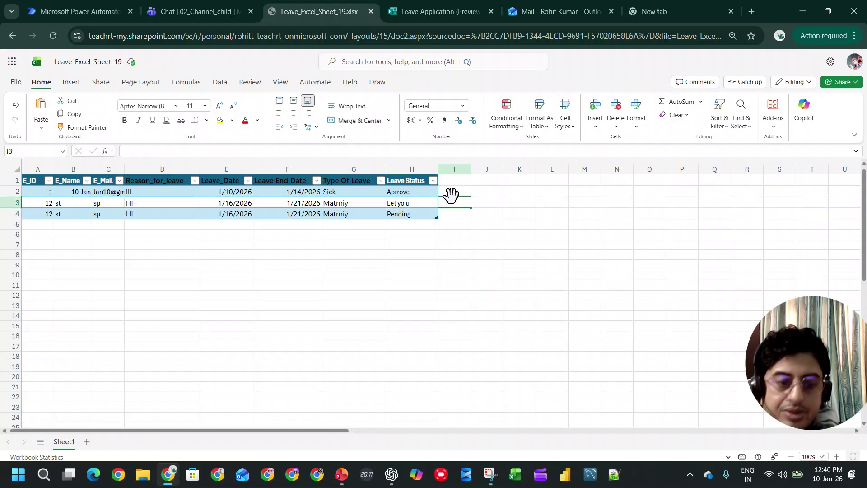
Check Teams and the flows list for the scheduled run, and open the incoming Workflows chat message in the Teams desktop app.
click(204, 11)
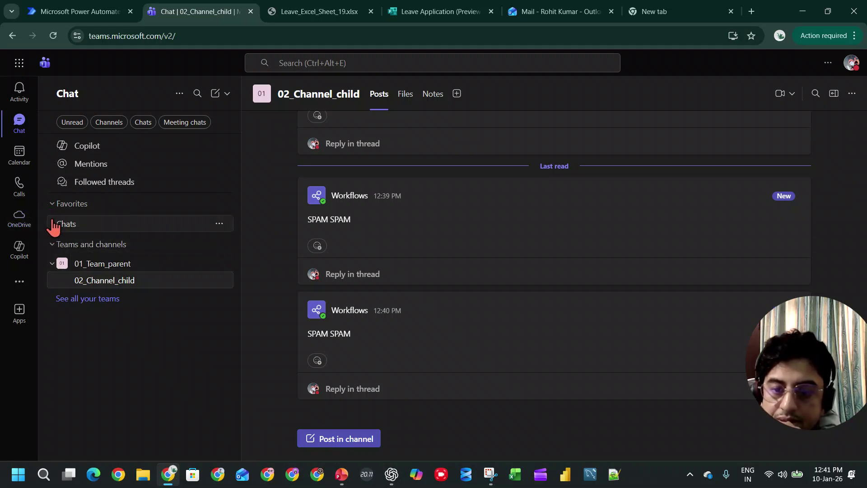
click(47, 11)
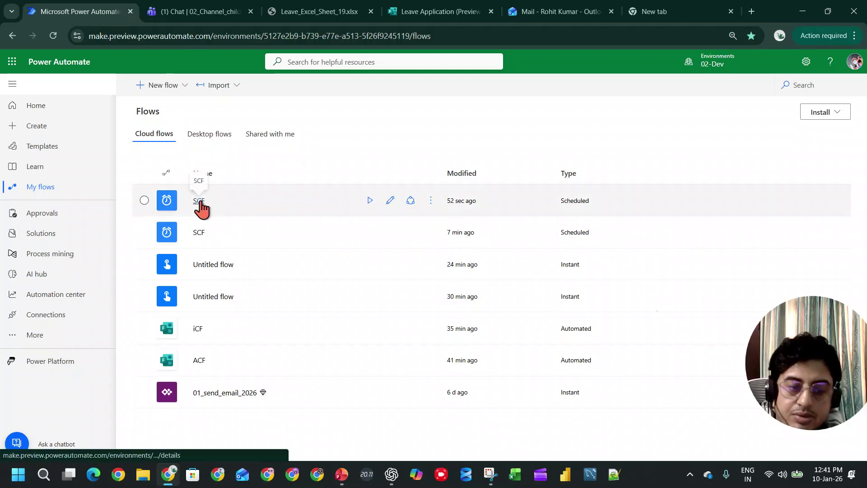
click(773, 353)
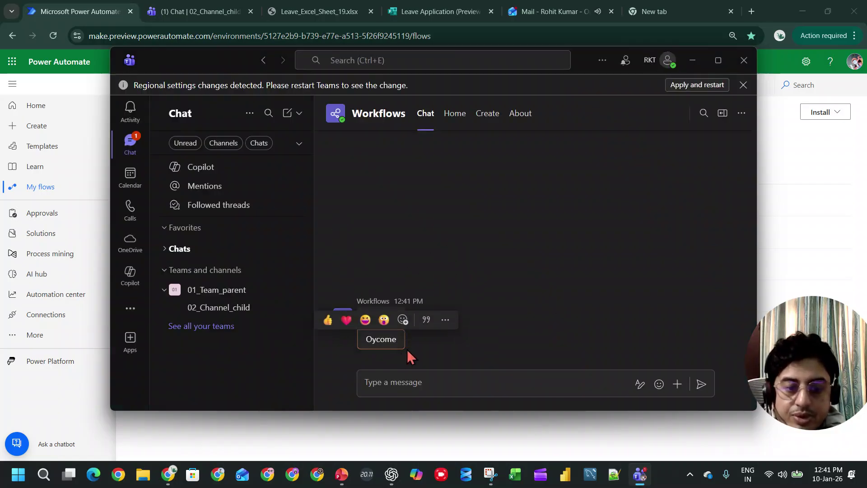
click(455, 358)
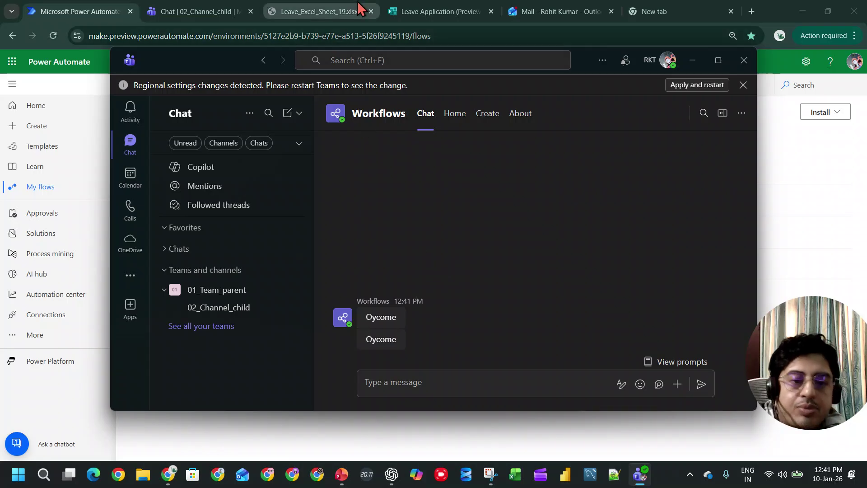
Review the new "Please APprove this" email in Outlook and the 02_Channel_child posts in Teams, and return to the flows list in Power Automate.
click(534, 13)
click(258, 192)
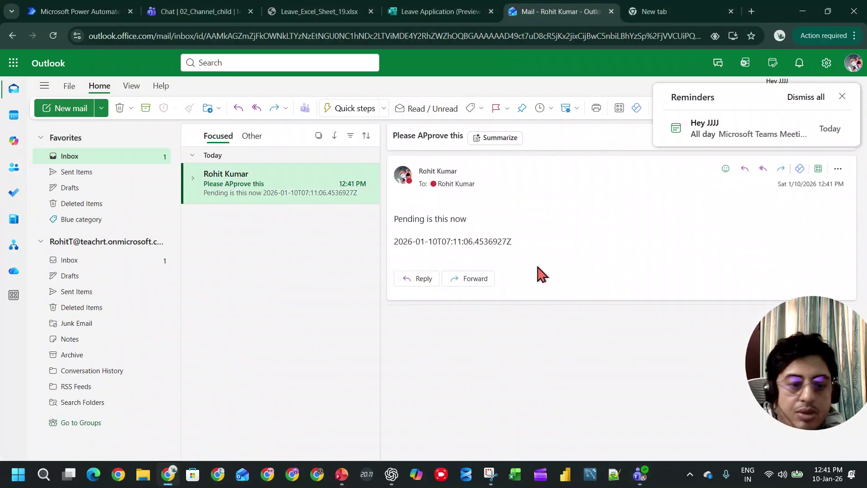
click(84, 14)
click(230, 13)
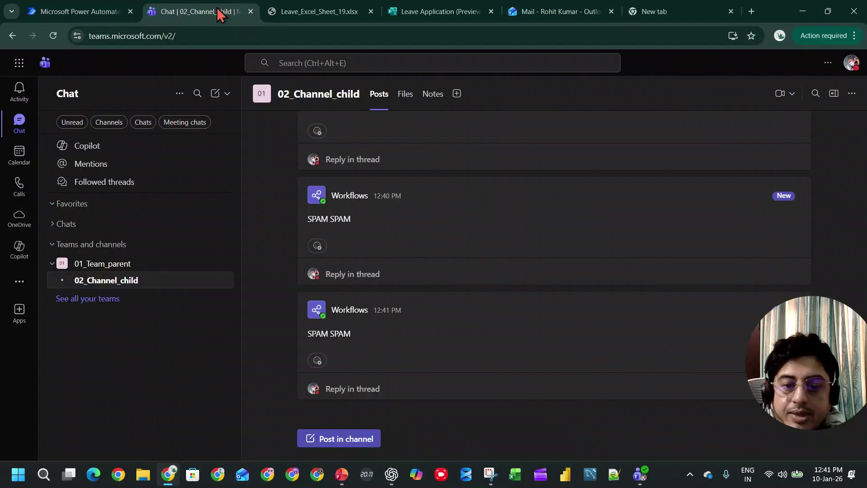
click(312, 11)
click(81, 11)
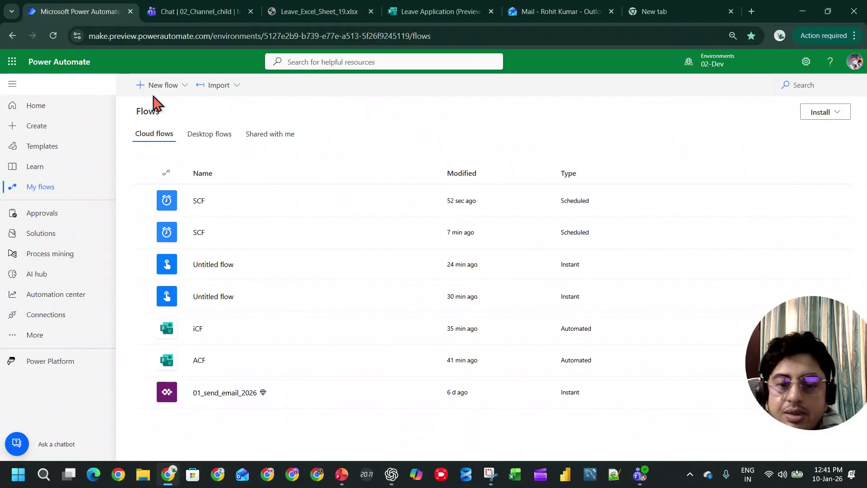
Open the most recently modified SCF flow for editing, expand Apply to each and both Condition branches, and inspect the Teams and email actions.
click(194, 201)
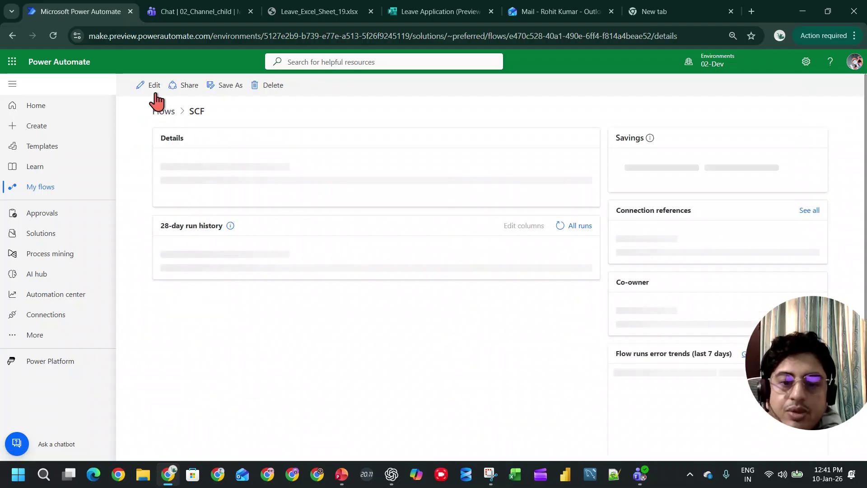
click(154, 86)
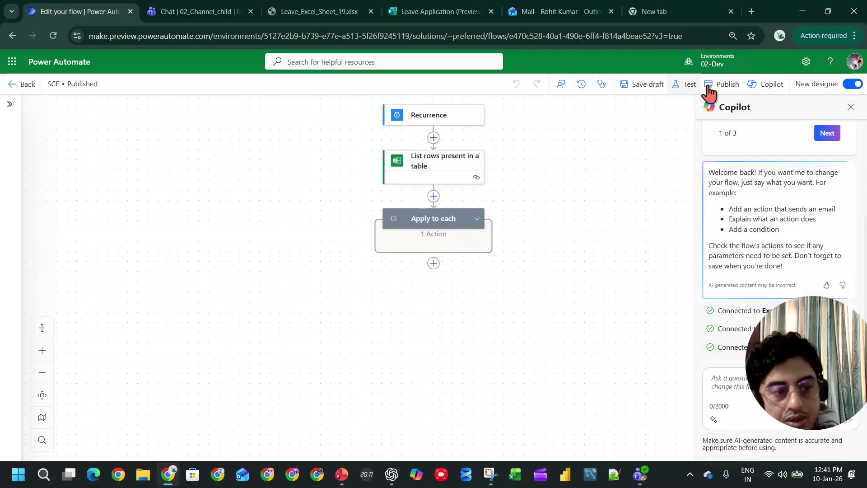
click(443, 235)
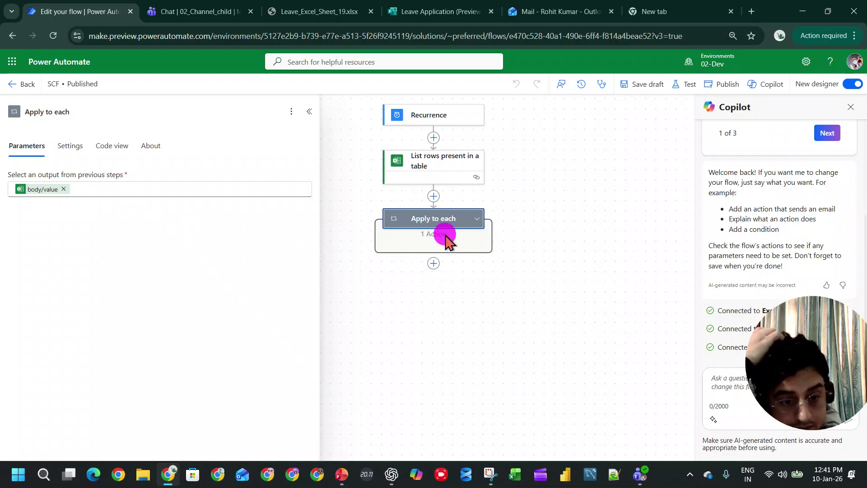
click(477, 219)
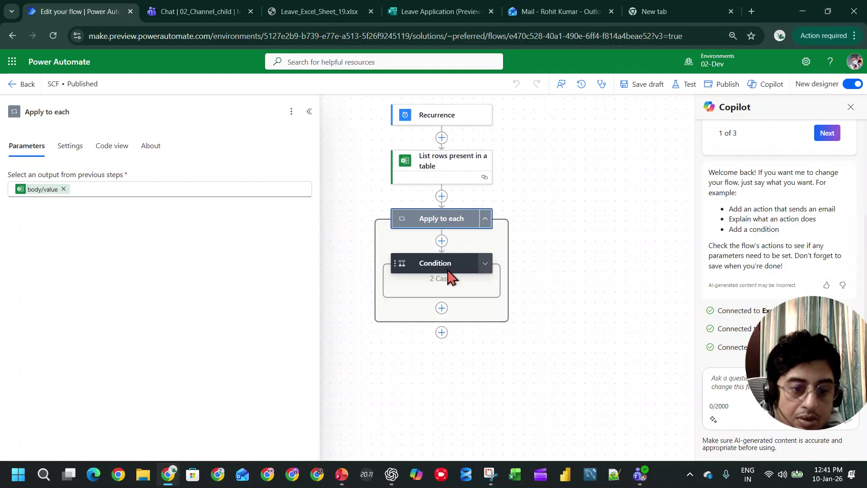
click(440, 284)
click(485, 263)
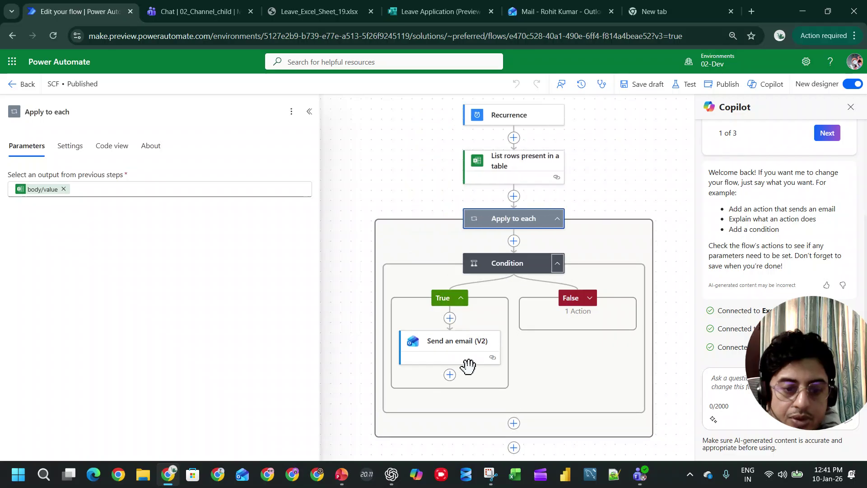
click(593, 298)
click(581, 342)
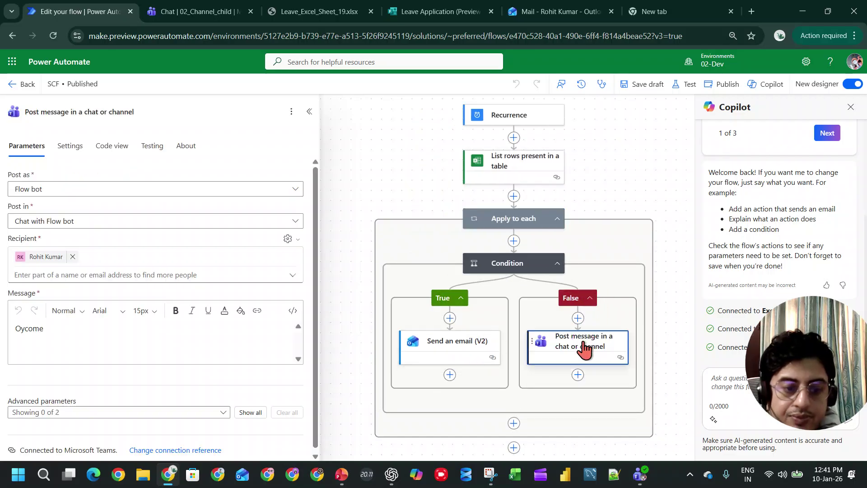
click(454, 349)
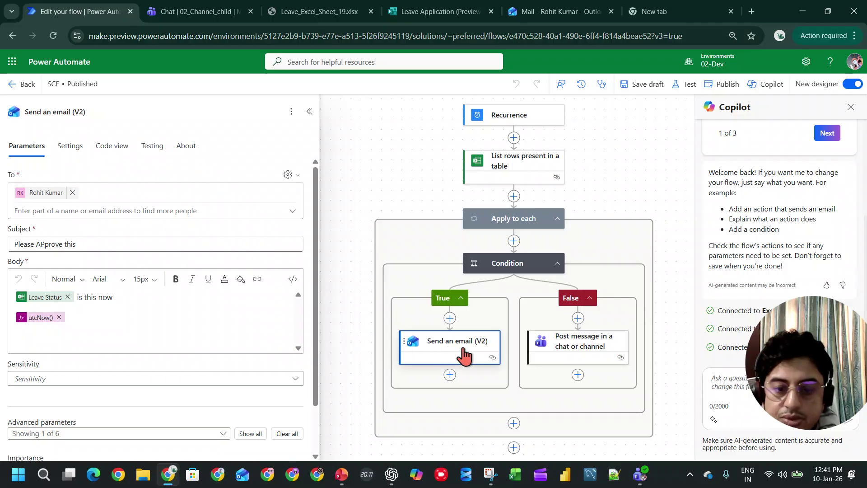
Replace the message text in the False branch's Post message in a chat or channel action with the Leave Status dynamic value.
click(561, 350)
click(62, 329)
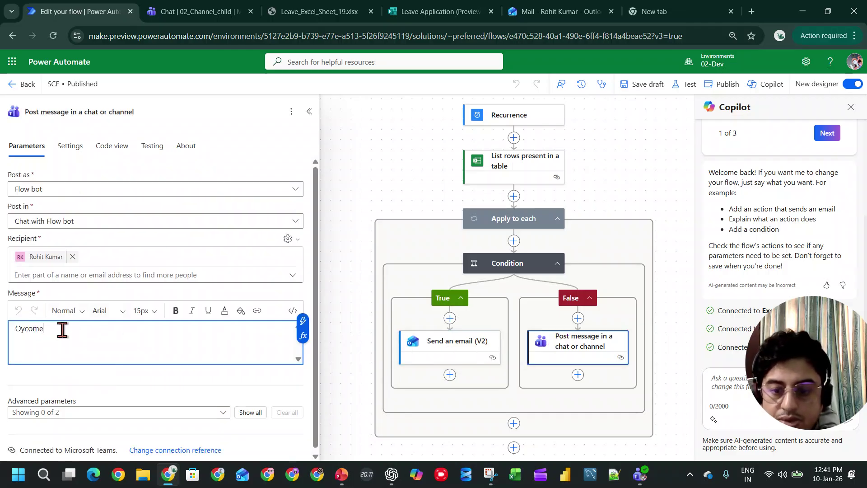
drag(98, 335, 2, 339)
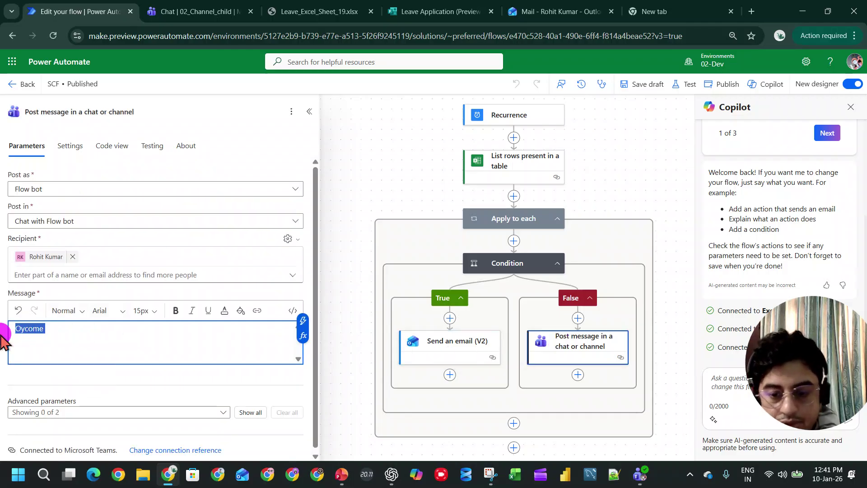
click(302, 322)
scroll(397, 398, down, 1)
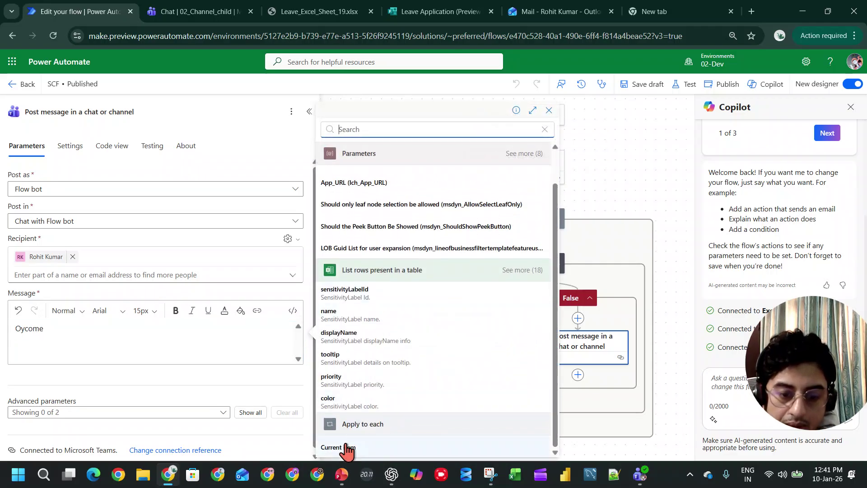
click(509, 271)
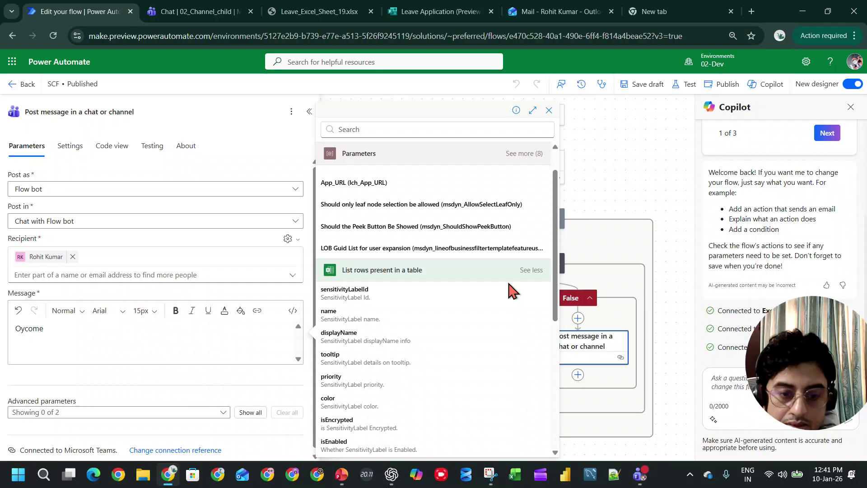
scroll(464, 372, down, 5)
scroll(372, 429, down, 1)
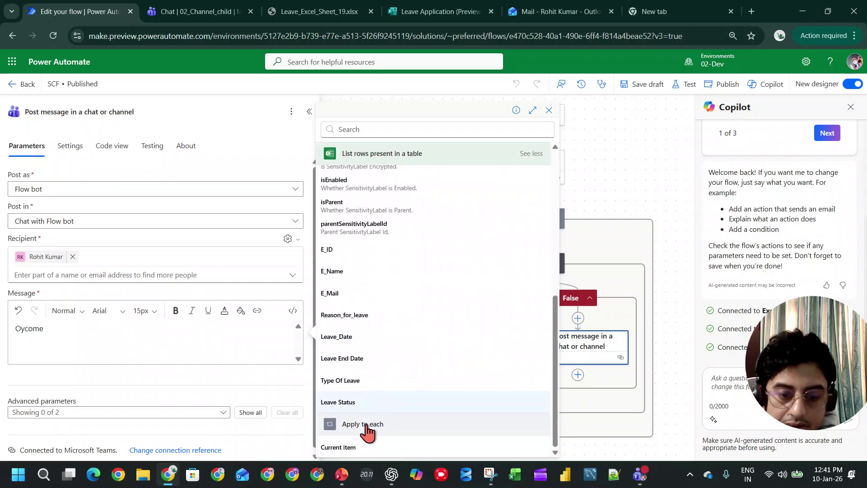
click(353, 408)
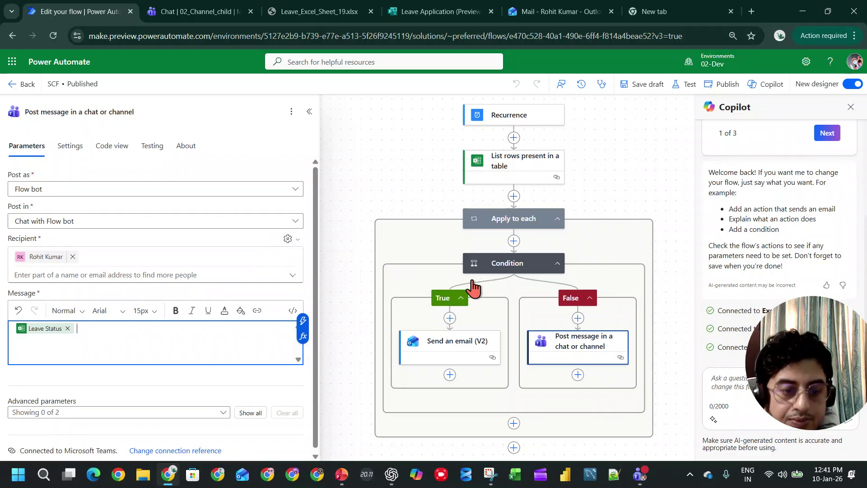
Publish the updated SCF flow and return to its details page.
scroll(472, 281, up, 2)
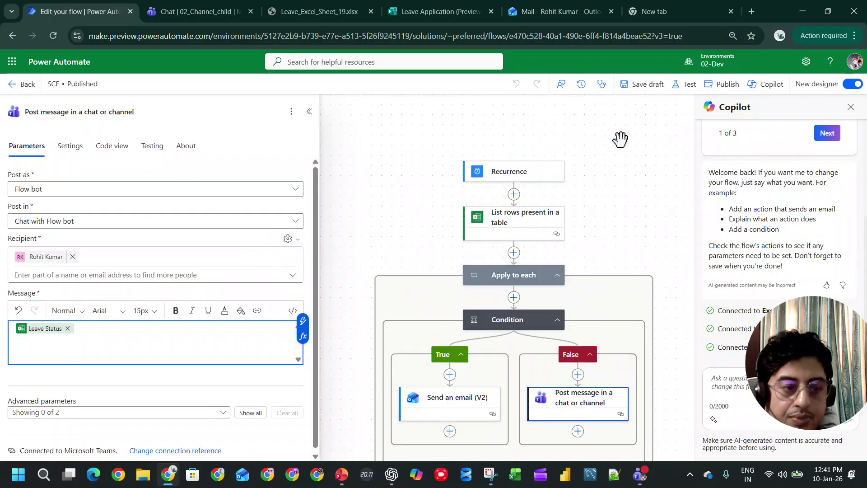
click(719, 86)
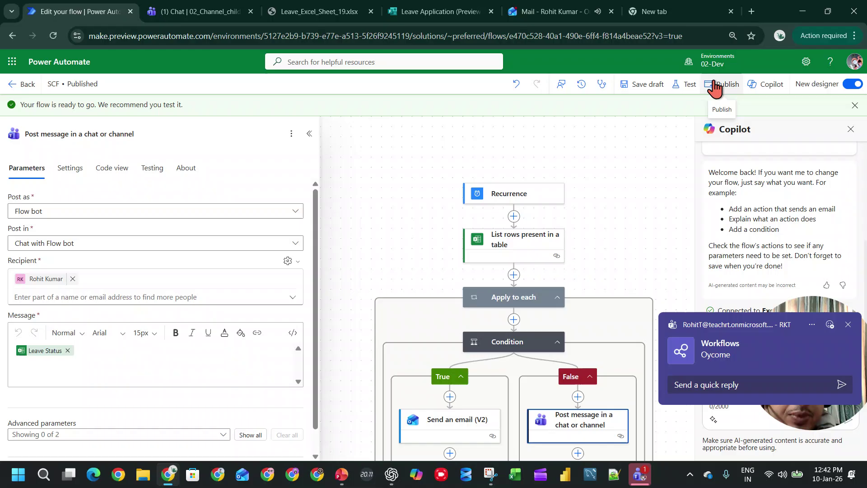
click(715, 88)
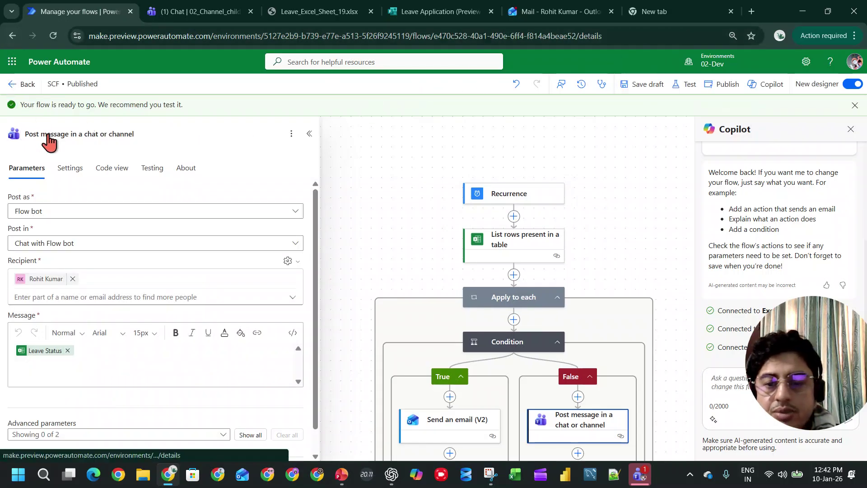
click(18, 84)
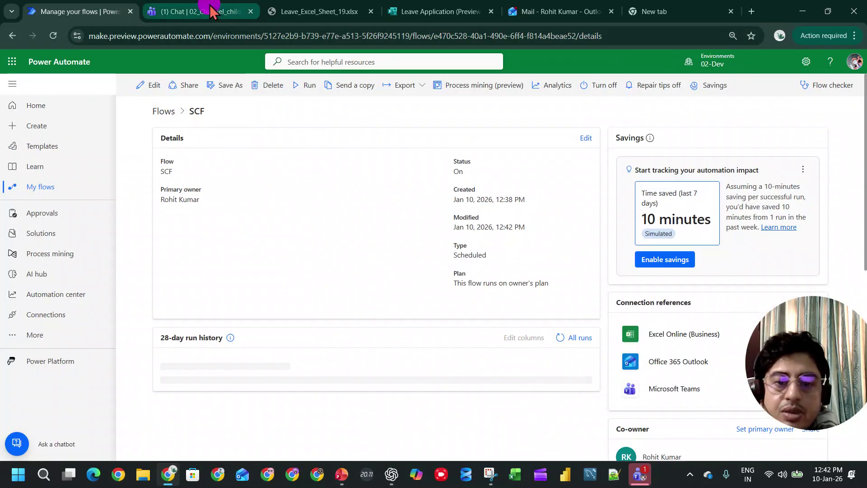
Switch to Teams in the browser and check the Workflows chat for messages posted by the scheduled run.
click(204, 11)
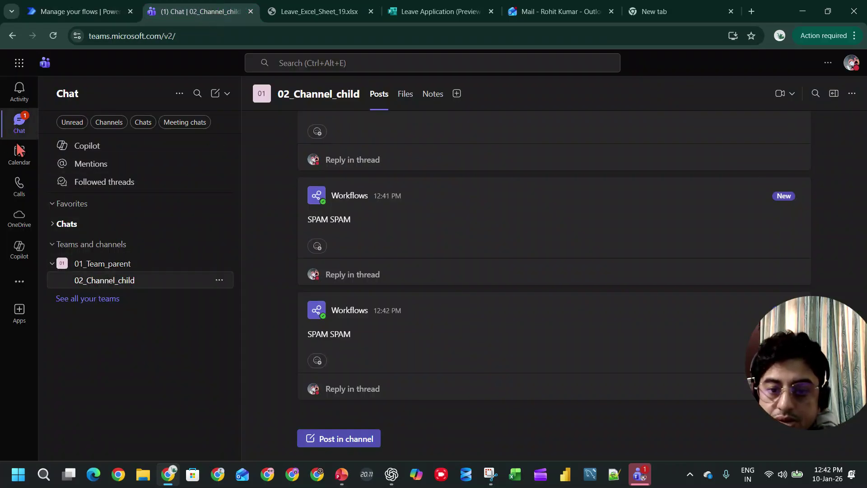
click(62, 225)
click(96, 246)
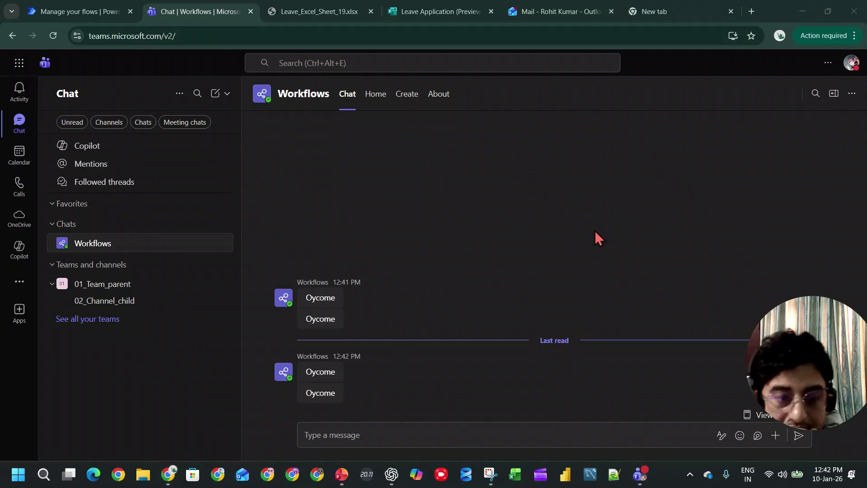
click(291, 11)
click(211, 14)
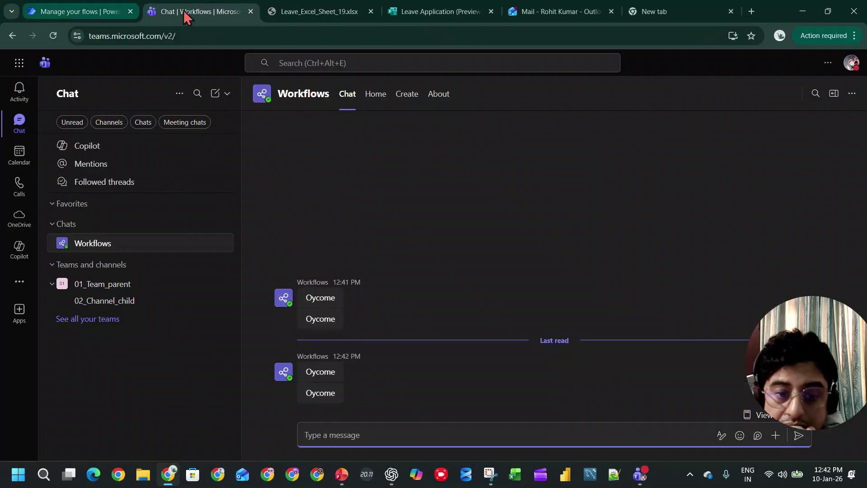
Switch to Leave_Excel_Sheet_19.xlsx and set the third record's Leave Status in cell H4 to "Lets see".
click(296, 12)
click(408, 215)
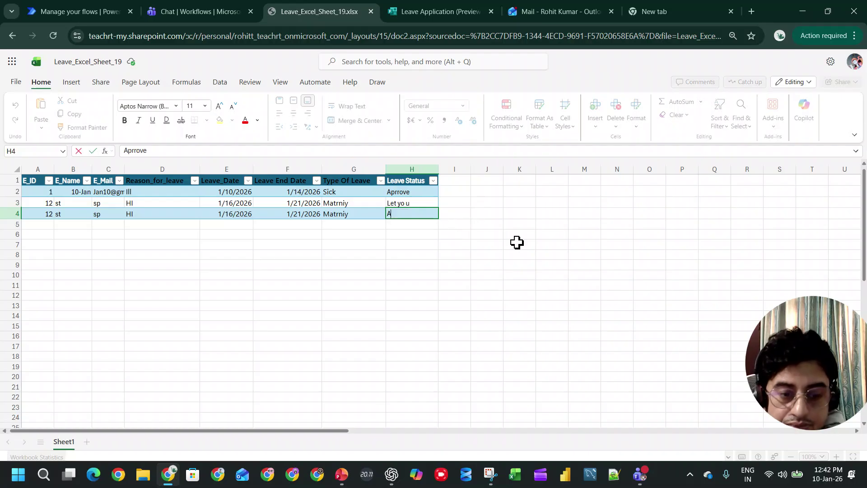
text(Lets see)
key(Return)
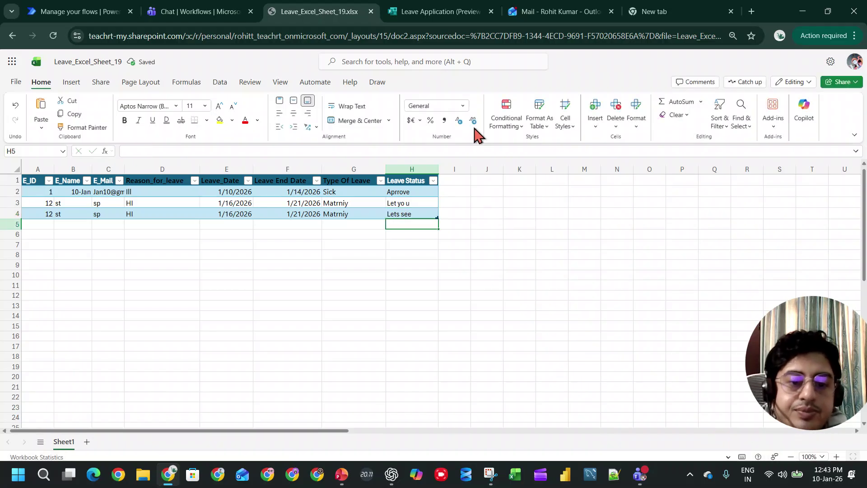
Switch to the Outlook inbox, review the new Workflows chat messages in the Teams desktop app, and close that window.
click(441, 14)
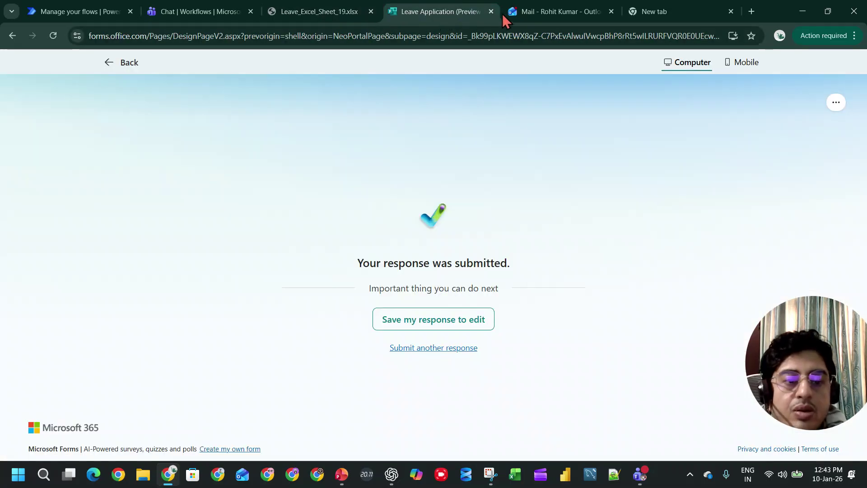
click(509, 10)
click(707, 348)
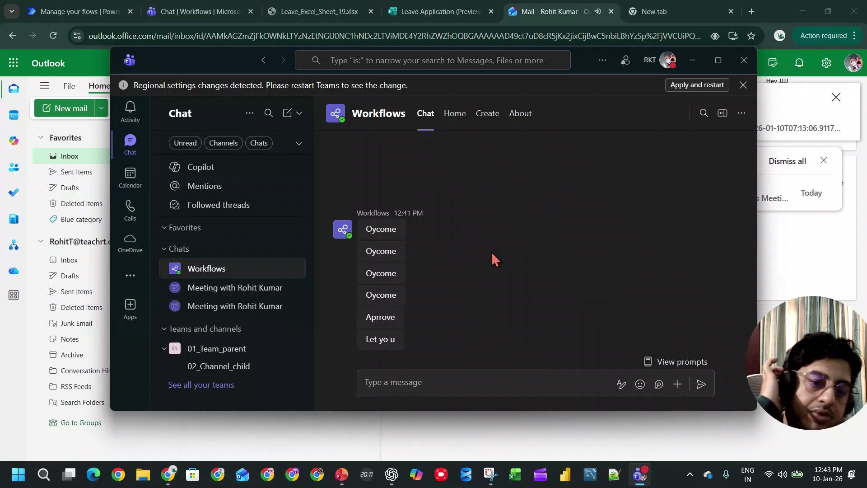
click(738, 66)
Review the "Please APprove this" emails in the Outlook inbox and delete all of them.
click(286, 190)
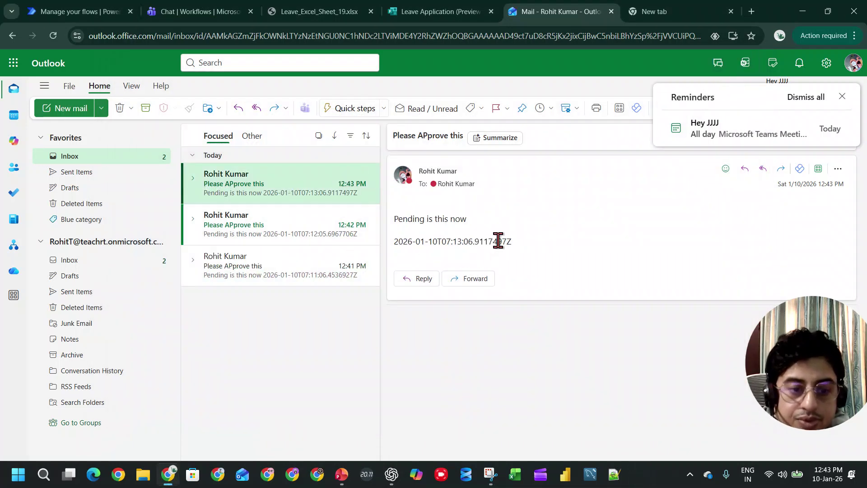
click(296, 233)
click(118, 109)
click(119, 108)
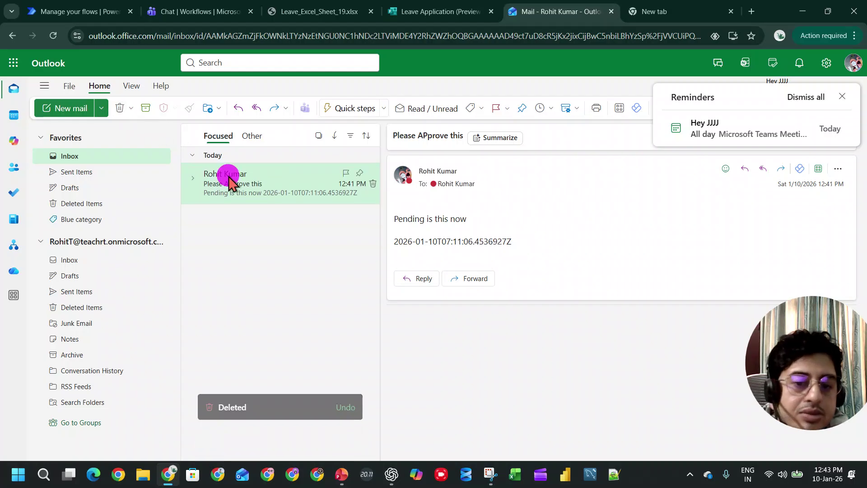
click(119, 109)
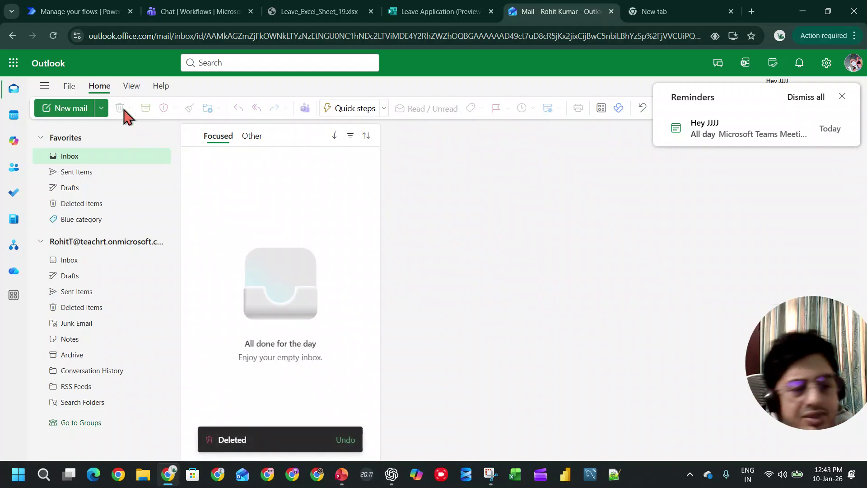
Switch to the Workflows chat in Teams, send the message "okl", and dismiss the reply notification.
click(198, 11)
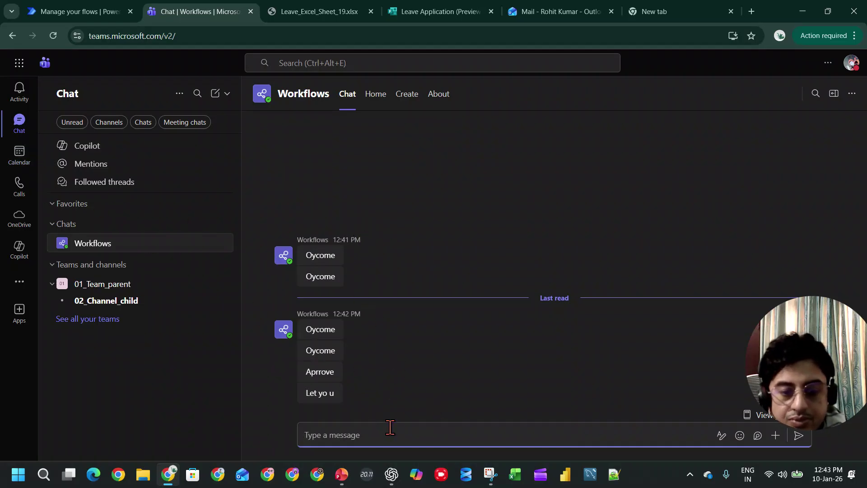
text(ok)
key(BackSpace)
key(BackSpace)
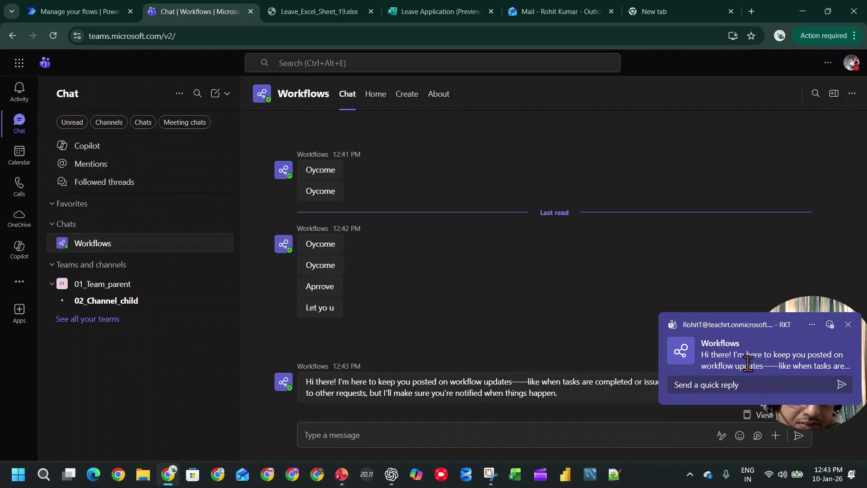
click(838, 324)
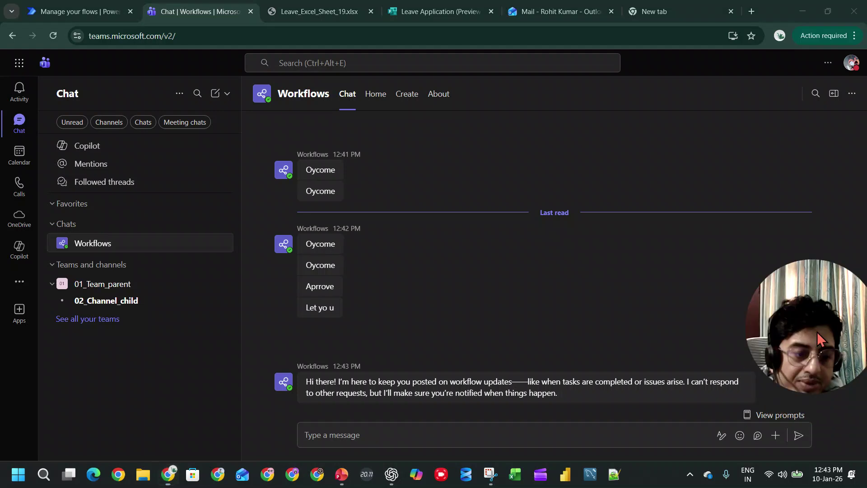
Check the 02_Channel_child posts and incoming Workflows chat messages in Teams, and switch to the Flow Overview in ChatGPT.
click(91, 300)
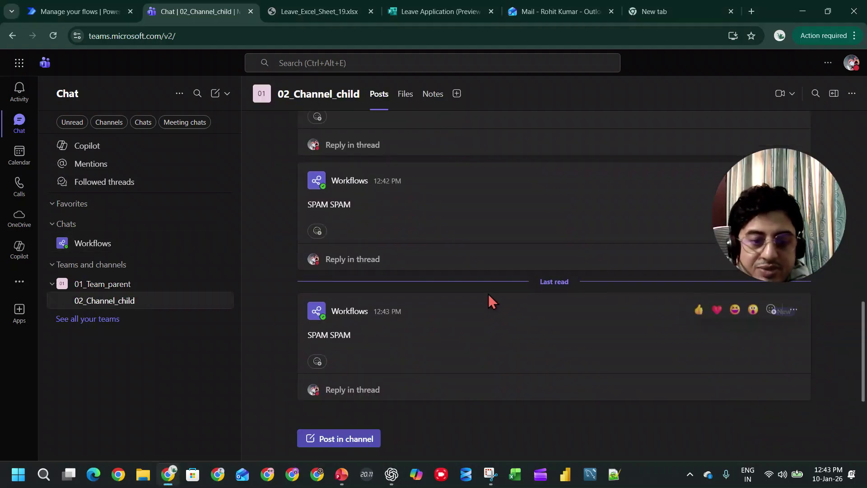
click(141, 244)
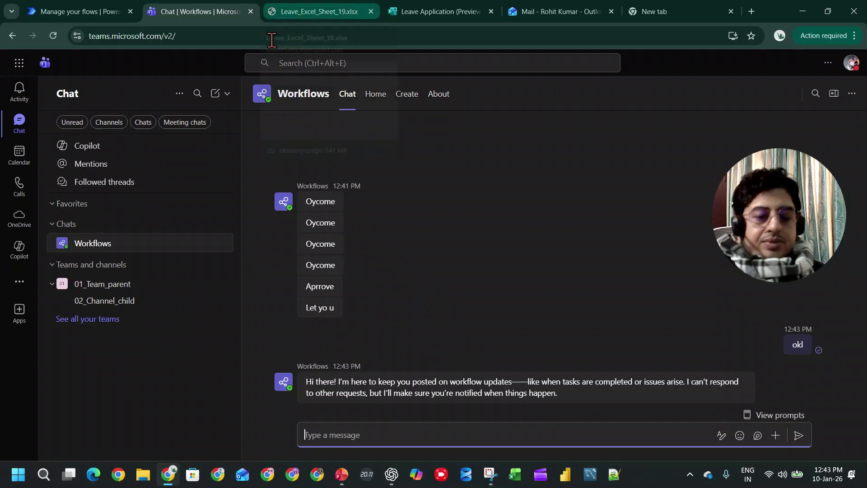
click(392, 475)
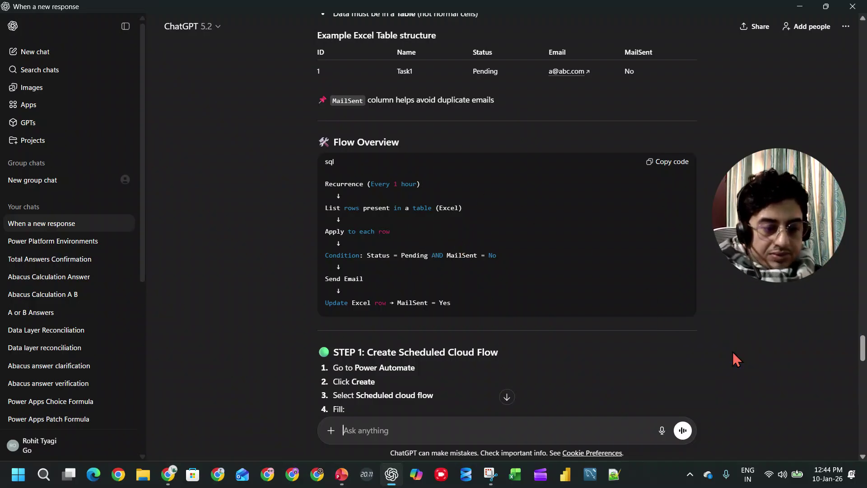
click(732, 351)
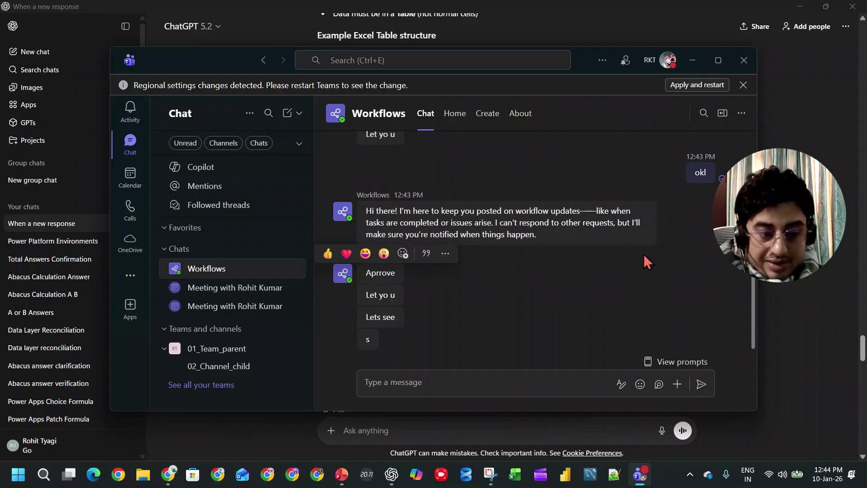
click(743, 60)
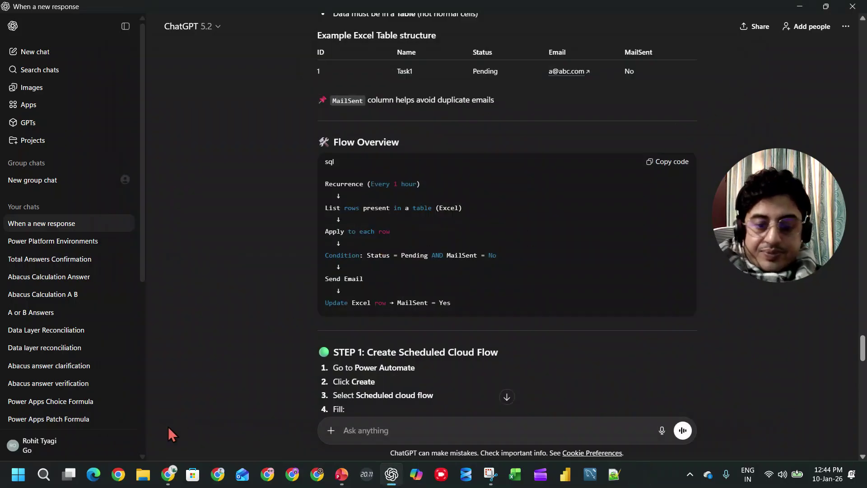
Compare the Workflows chat messages in Teams with the Leave Status rows in Leave_Excel_Sheet_19, and check the flow's 28-day run history in Power Automate.
click(169, 475)
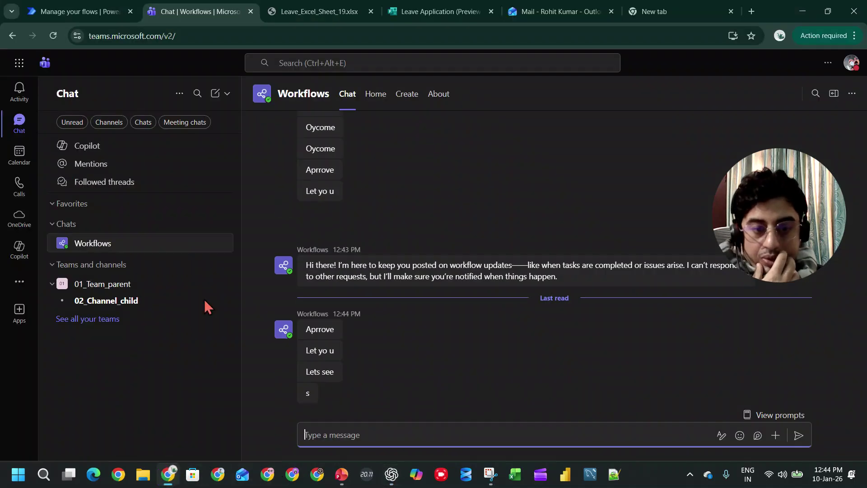
click(298, 15)
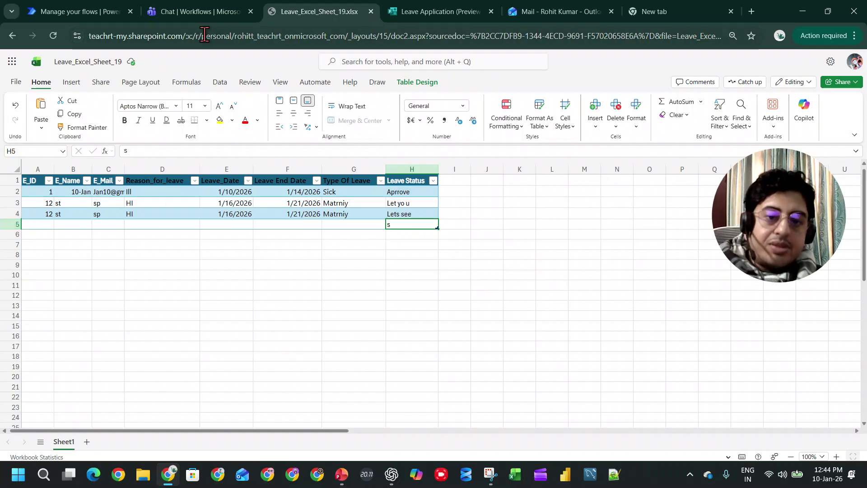
click(201, 12)
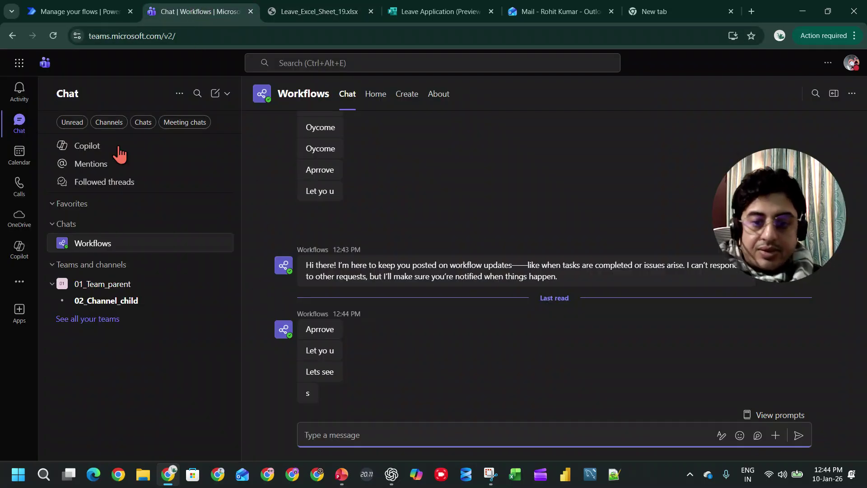
click(59, 12)
scroll(181, 328, down, 3)
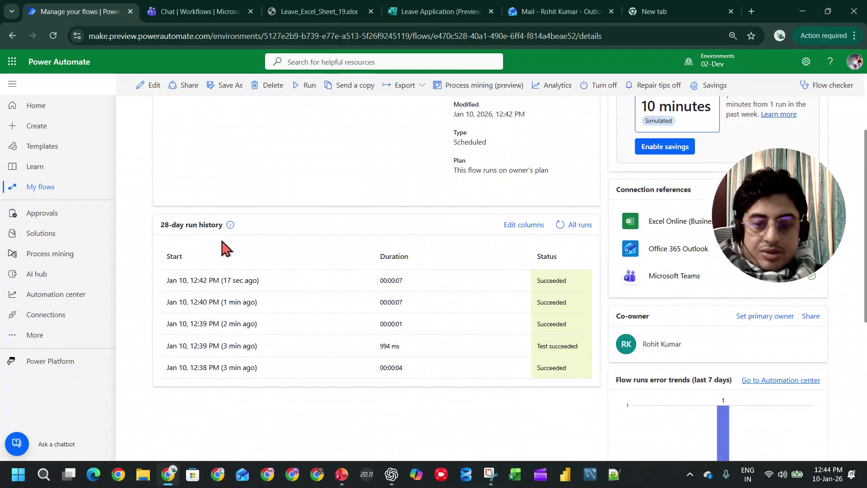
Return to the list of cloud flows and delete the most recently modified scheduled SCF flow.
click(64, 216)
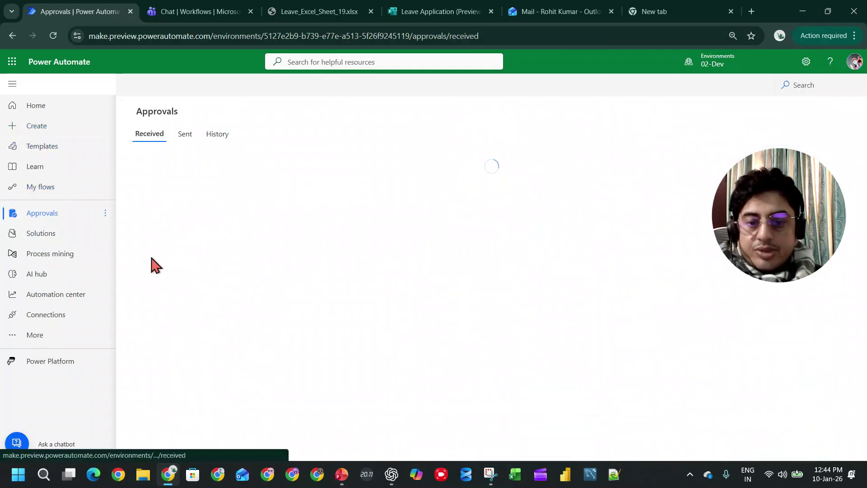
click(43, 187)
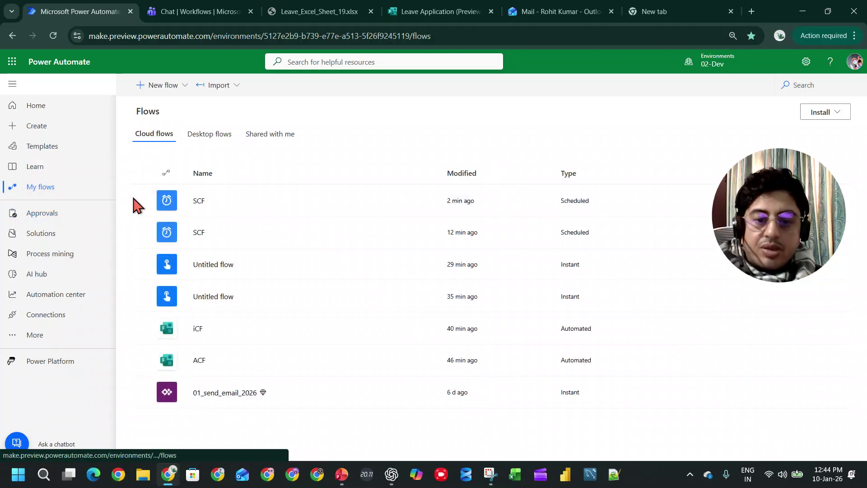
click(145, 200)
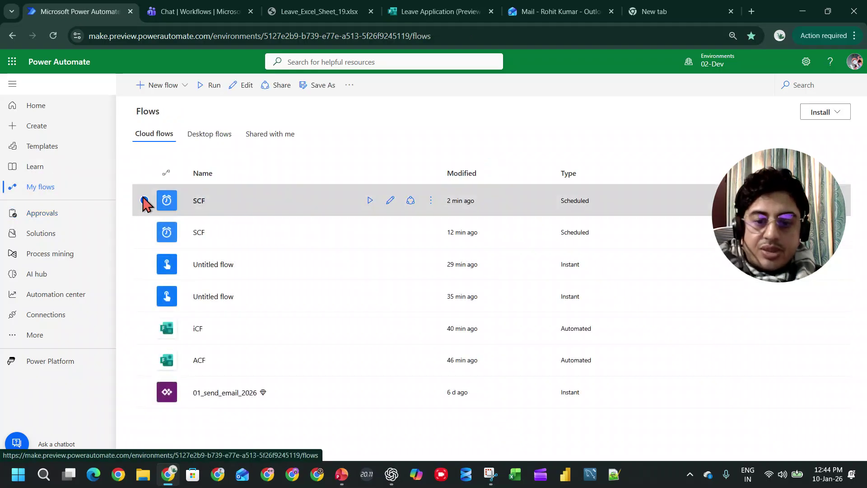
click(426, 199)
click(472, 411)
click(529, 297)
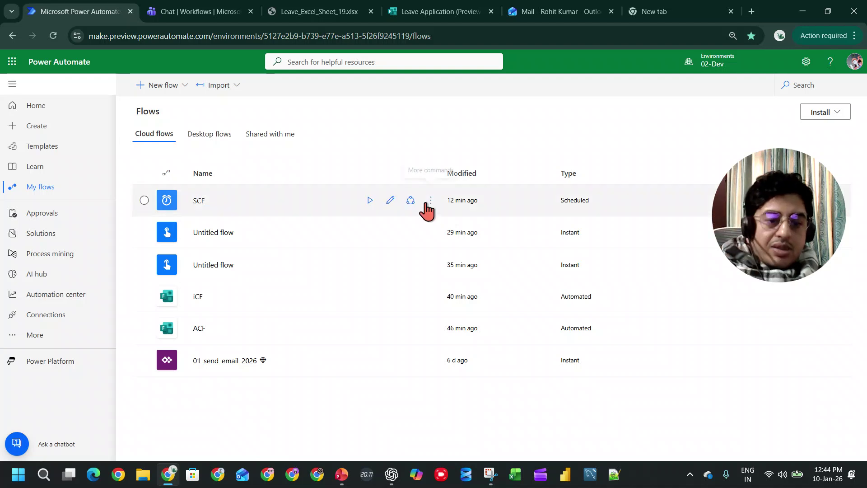
Delete the remaining scheduled SCF flow from the cloud flows list as well.
click(431, 201)
click(467, 409)
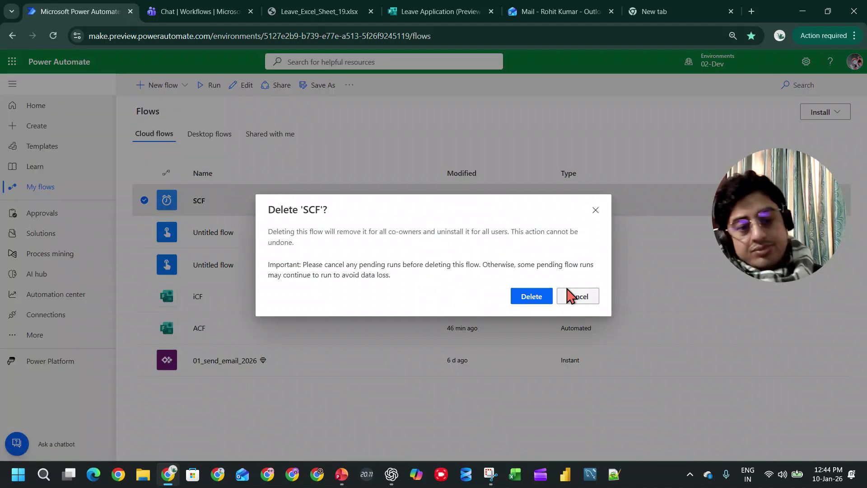
click(535, 296)
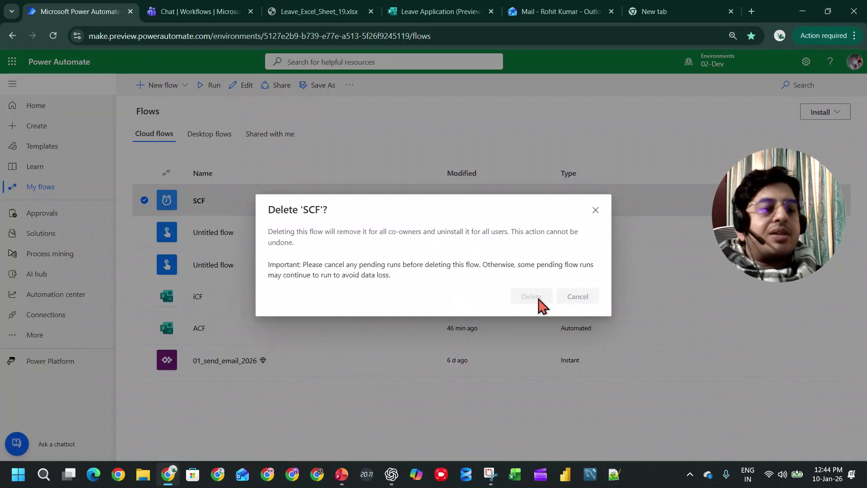